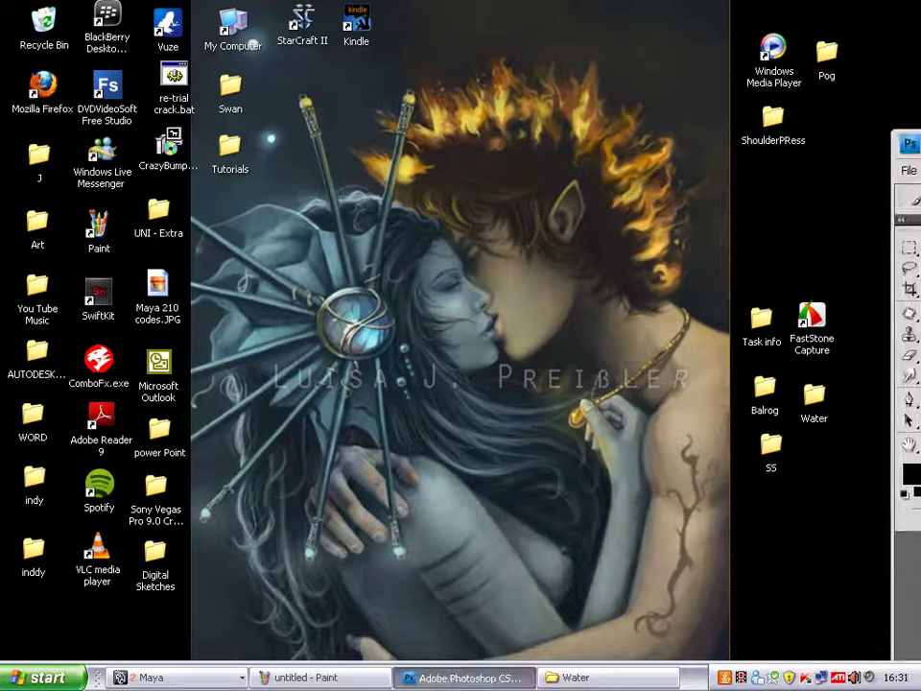
# Step: Bring the Photoshop window onto the main screen and maximize it
pyautogui.moveTo(911, 142); pyautogui.dragTo(534, 75)
pyautogui.doubleClick(535, 75)
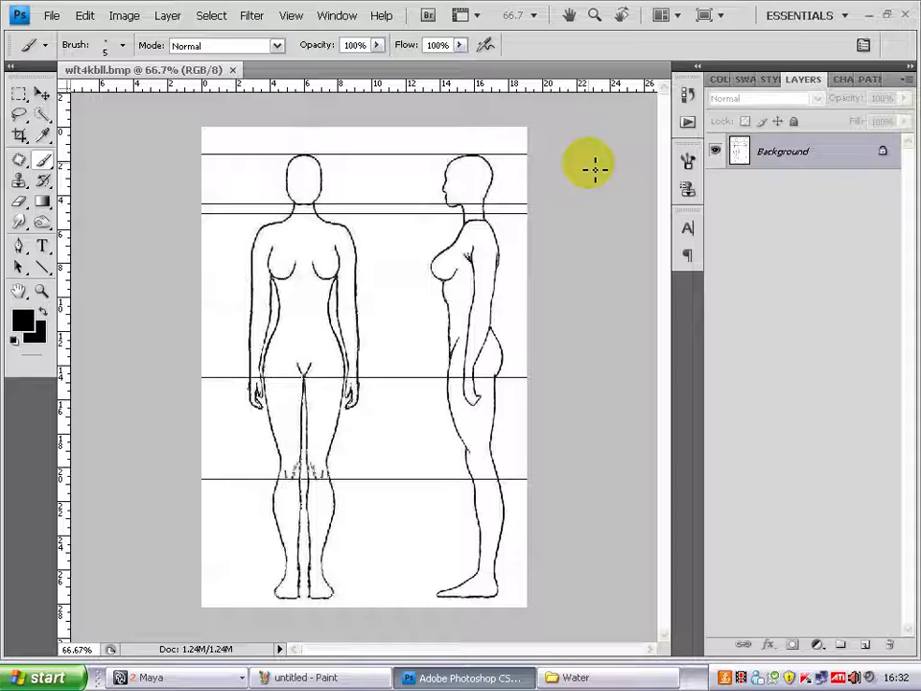
# Step: Convert the locked Background of wft4kbll.bmp into a regular layer named Layer 0
pyautogui.moveTo(395, 133)
pyautogui.mouseDown()
pyautogui.moveTo(395, 305)
pyautogui.moveTo(329, 353)
pyautogui.moveTo(317, 347)
pyautogui.mouseUp()
pyautogui.hotkey('ctrl', 'z')
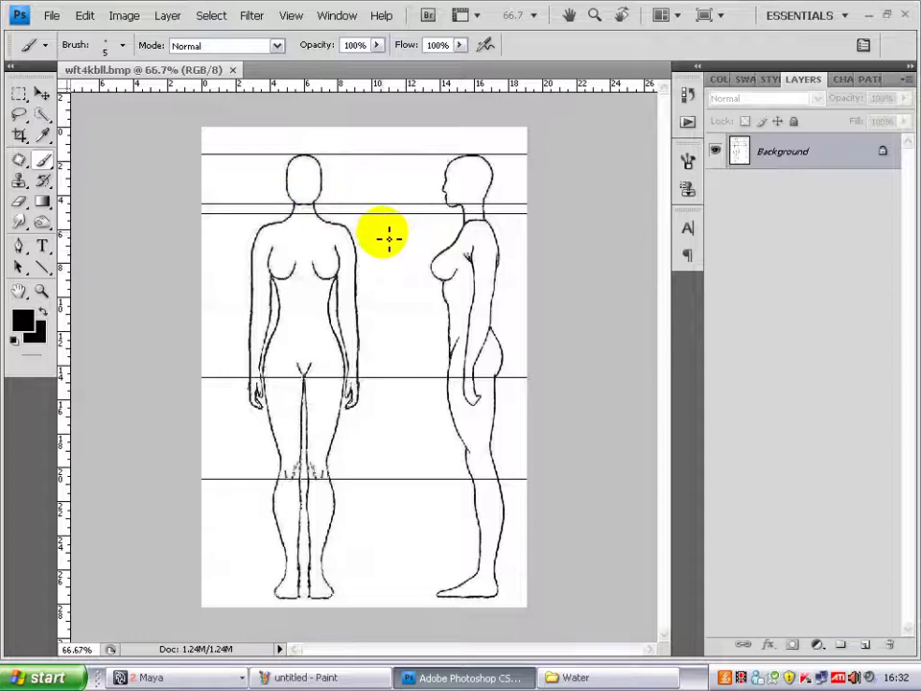
pyautogui.doubleClick(789, 150)
pyautogui.press('Return')
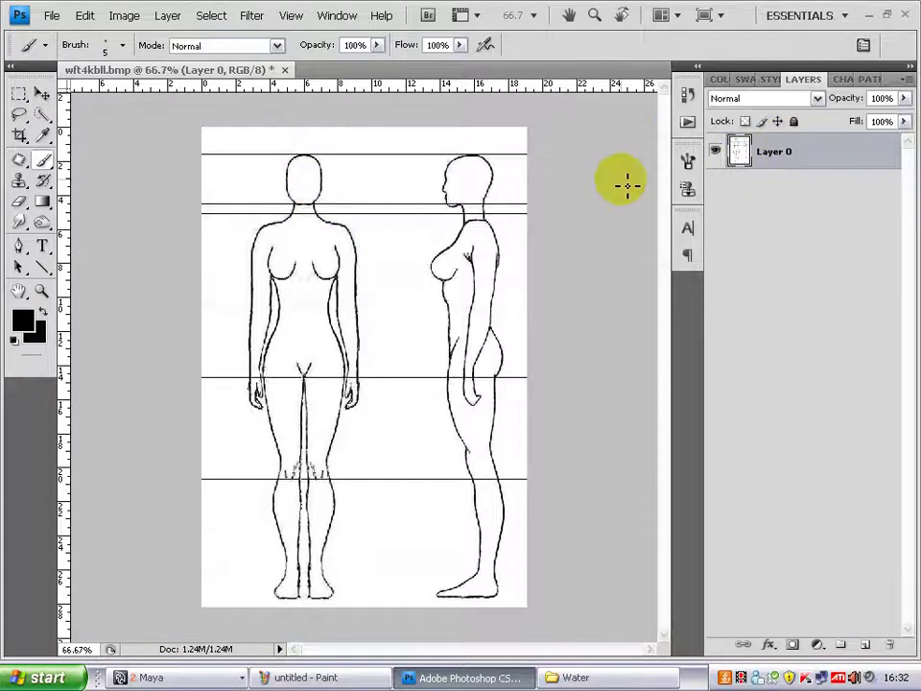
pyautogui.click(199, 677)
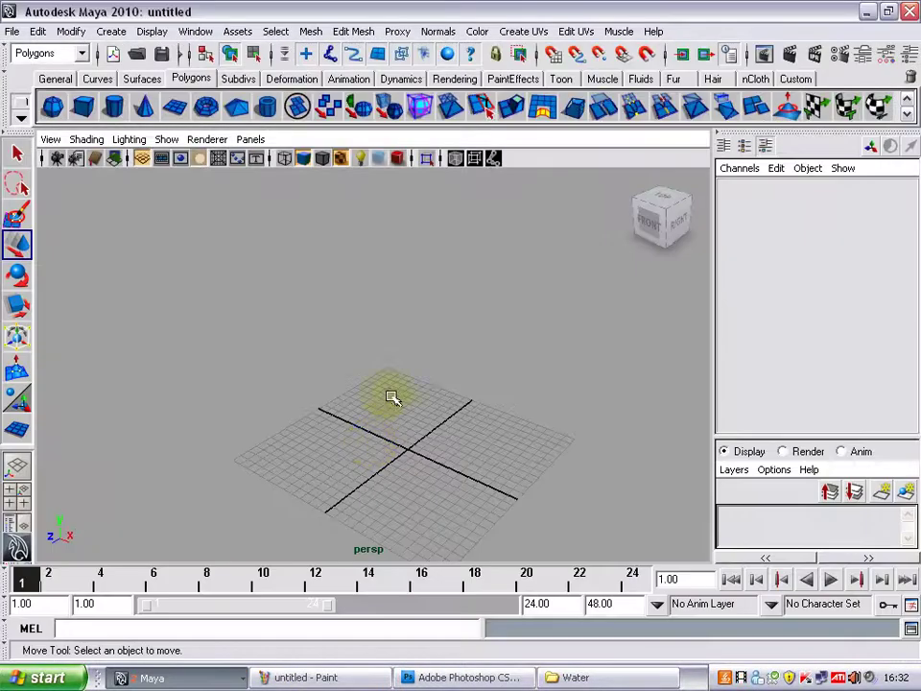
pyautogui.keyDown('alt'); pyautogui.moveTo(483, 463); pyautogui.dragTo(442, 423, button='middle'); pyautogui.keyUp('alt')
pyautogui.click(338, 677)
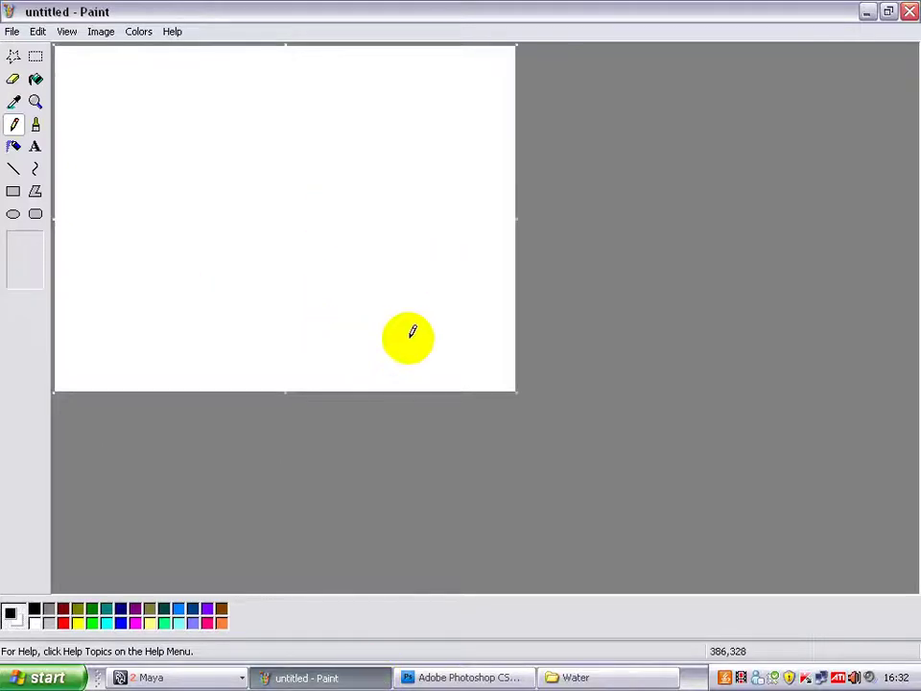
pyautogui.hotkey('alt', 'Tab')
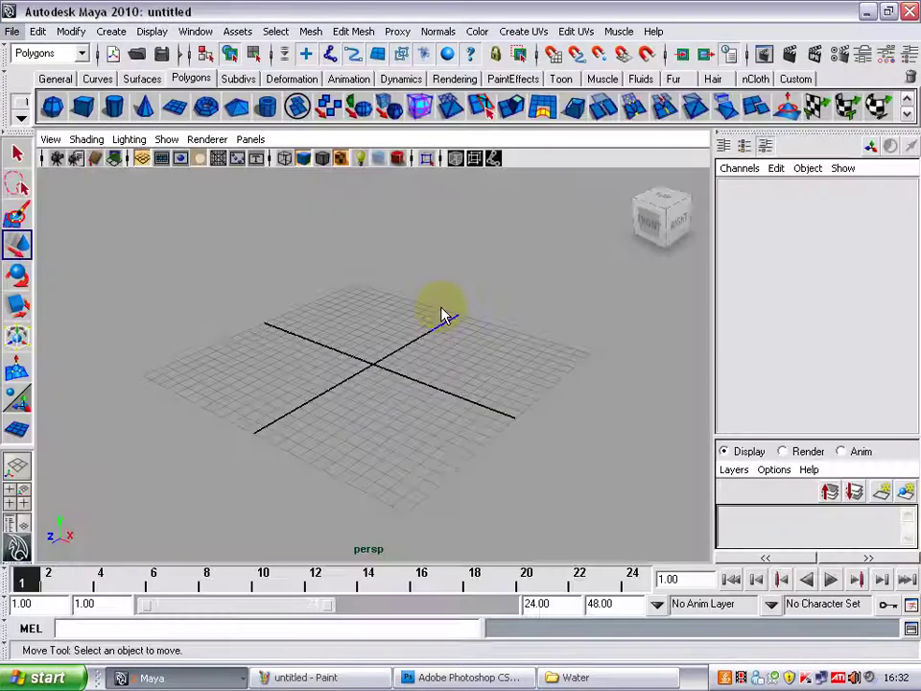
pyautogui.hotkey('alt', 'Tab')
pyautogui.hotkey('alt', 'Tab')
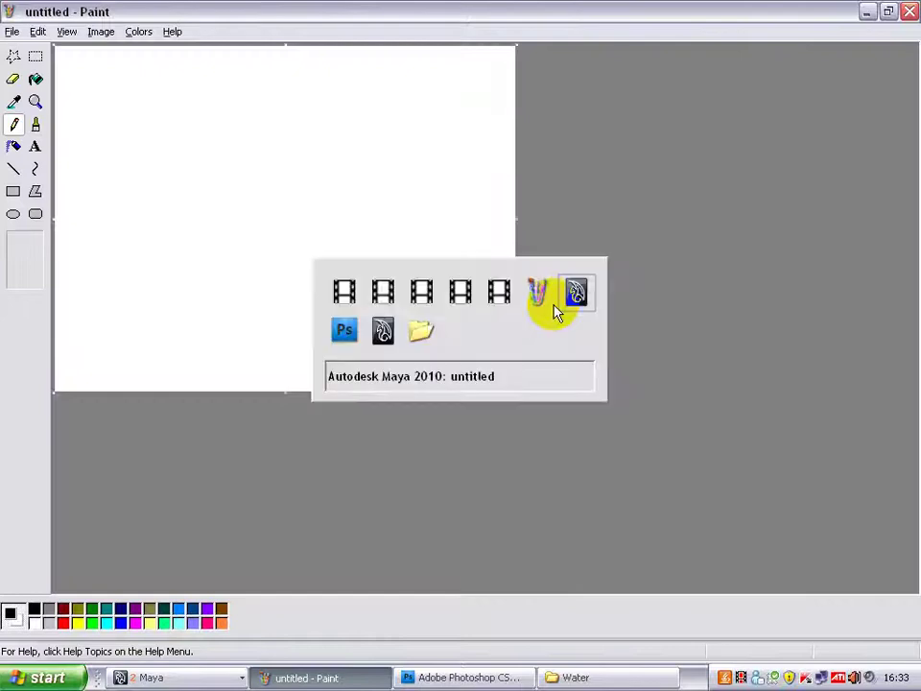
pyautogui.hotkey('alt', 'Tab')
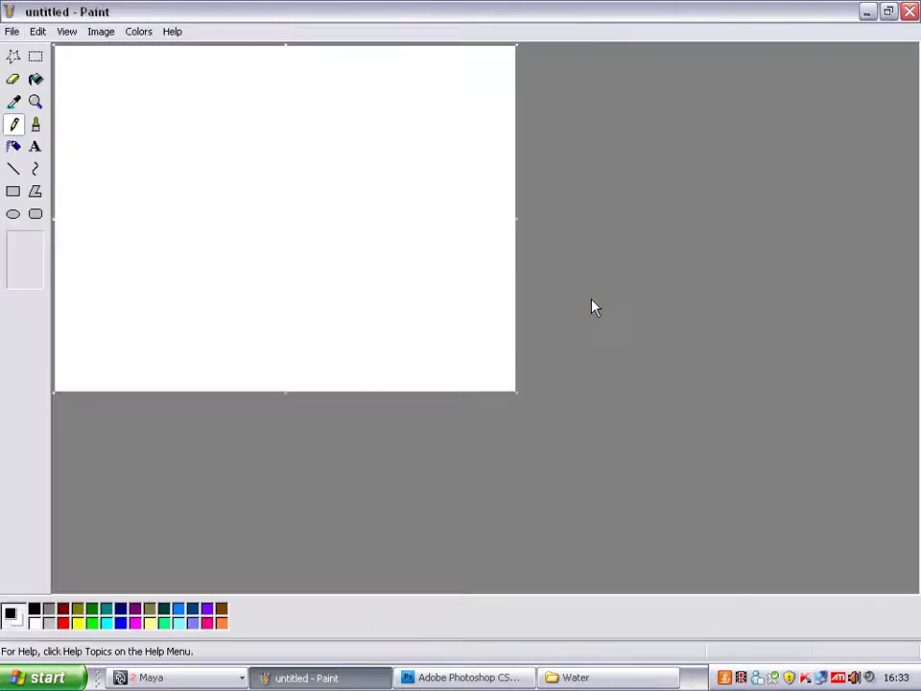
pyautogui.hotkey('alt', 'Tab')
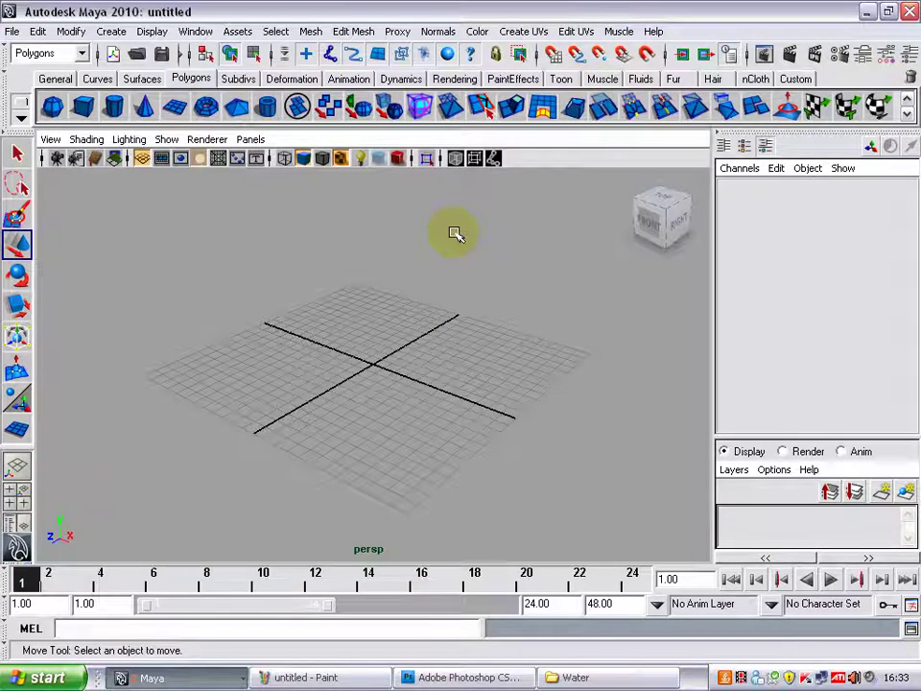
pyautogui.hotkey('alt', 'Tab')
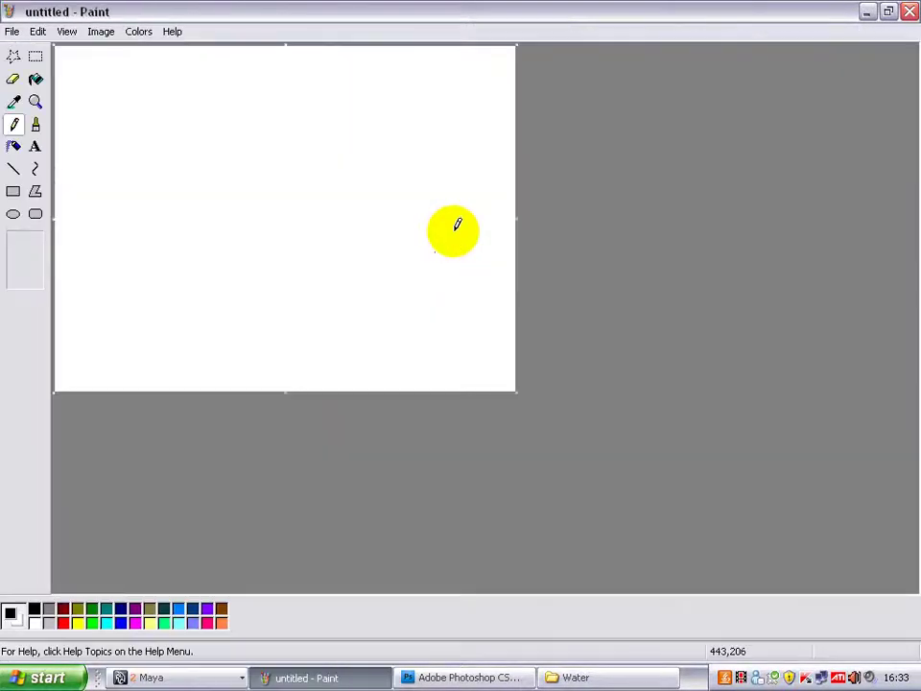
pyautogui.click(11, 31)
pyautogui.click(12, 33)
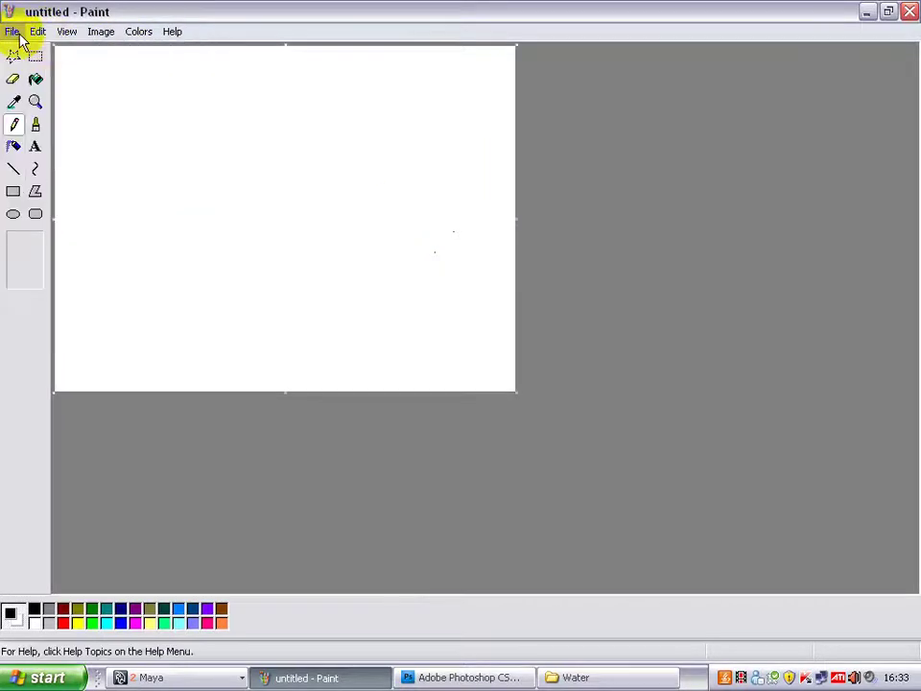
pyautogui.click(13, 34)
pyautogui.click(13, 34)
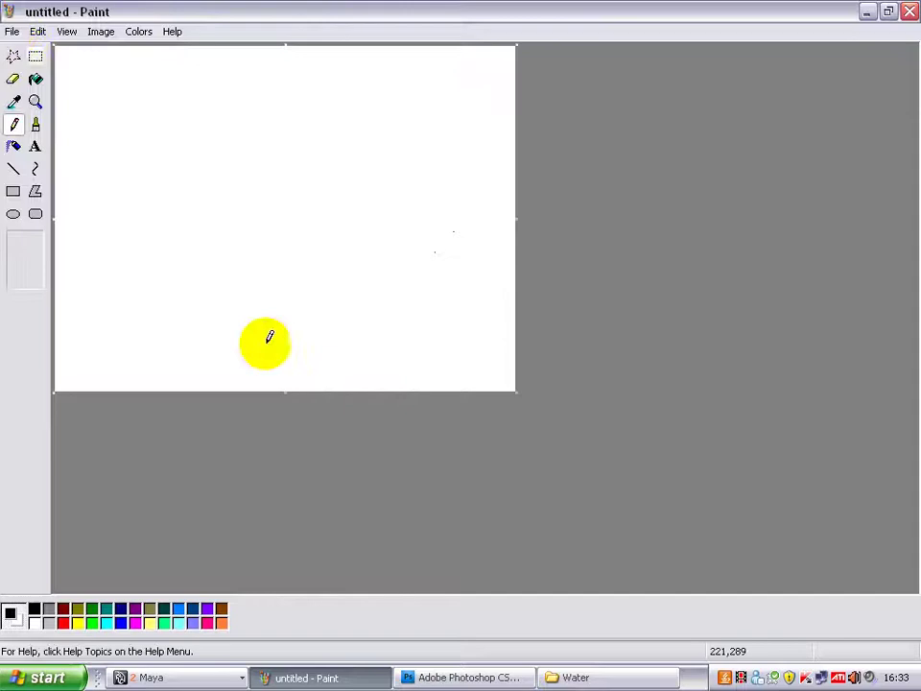
pyautogui.hotkey('alt', 'Tab')
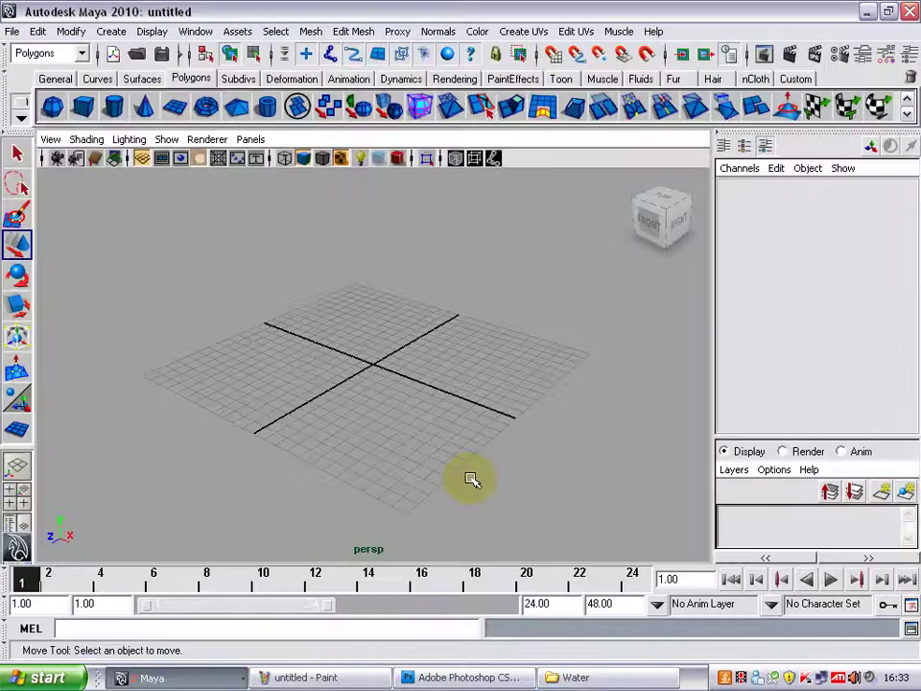
pyautogui.hotkey('alt', 'Tab')
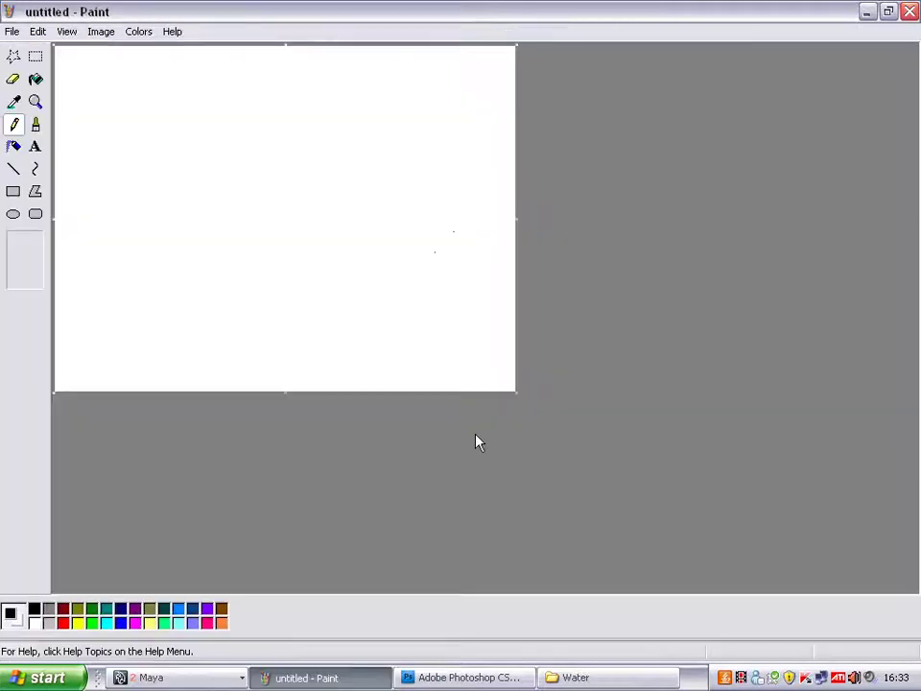
pyautogui.click(866, 11)
pyautogui.click(866, 9)
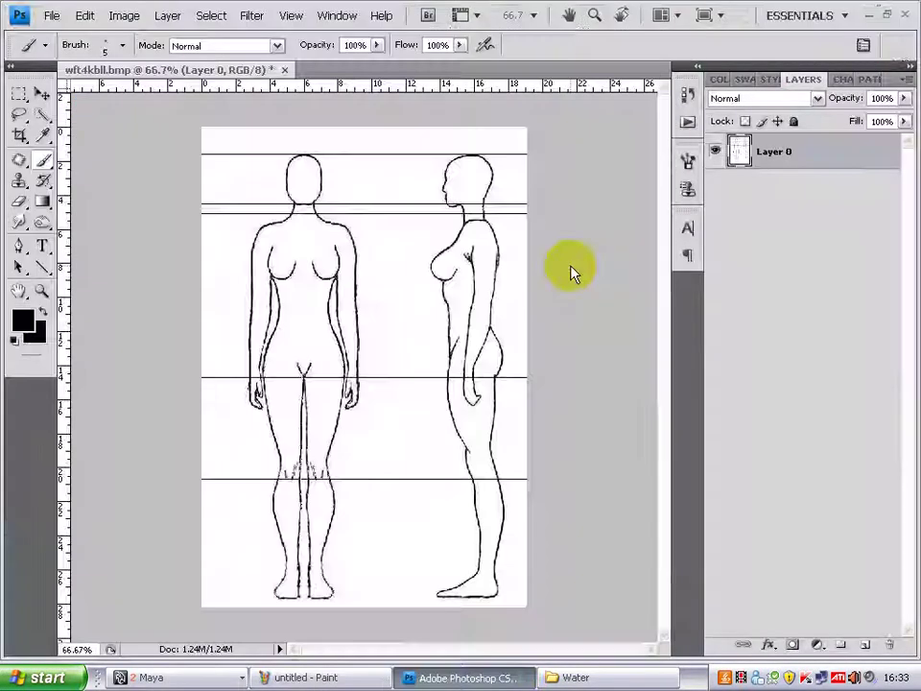
pyautogui.click(869, 16)
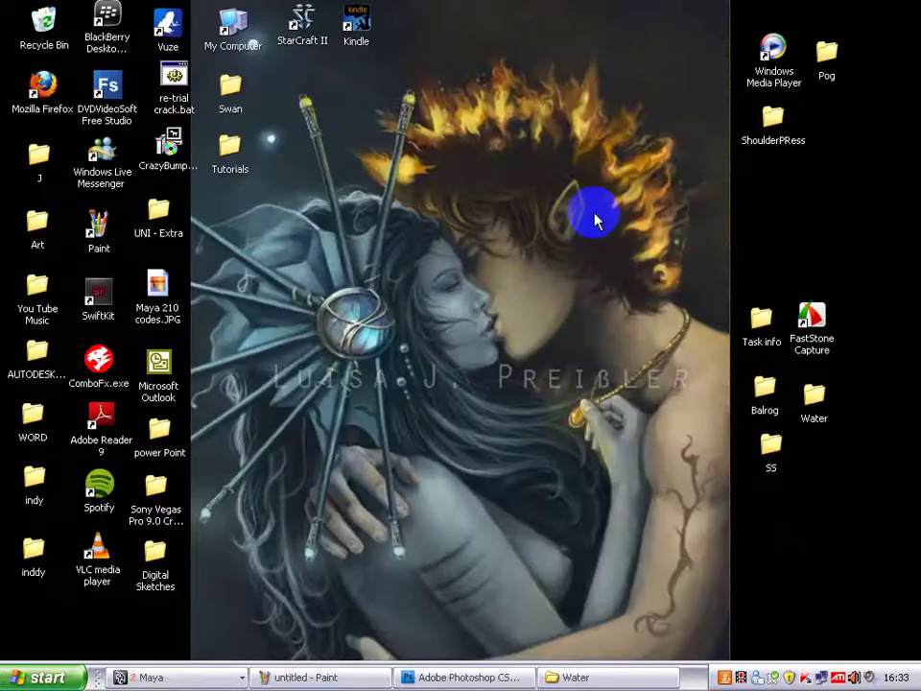
pyautogui.click(341, 677)
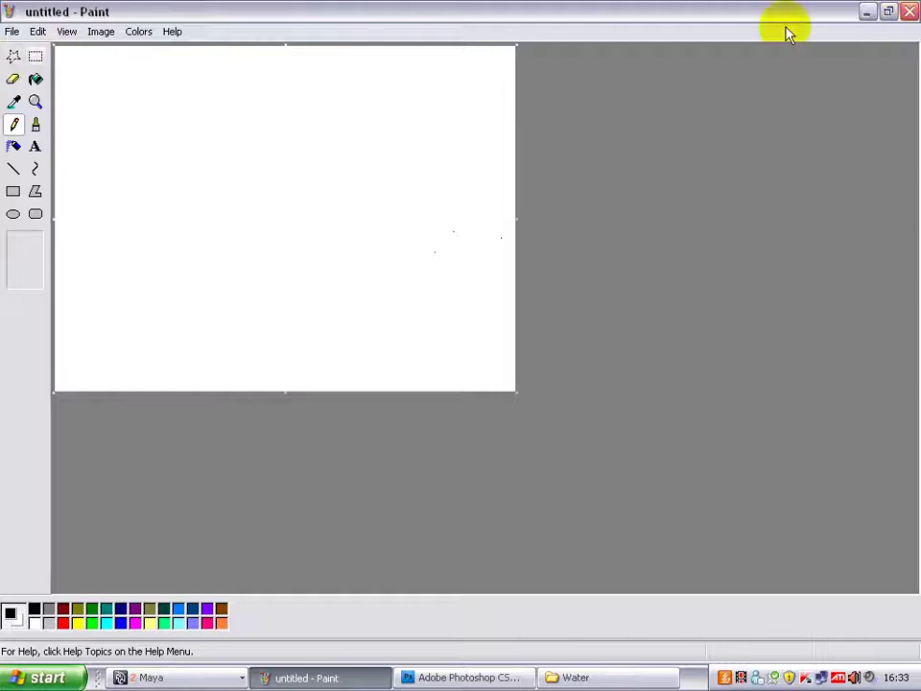
pyautogui.click(909, 11)
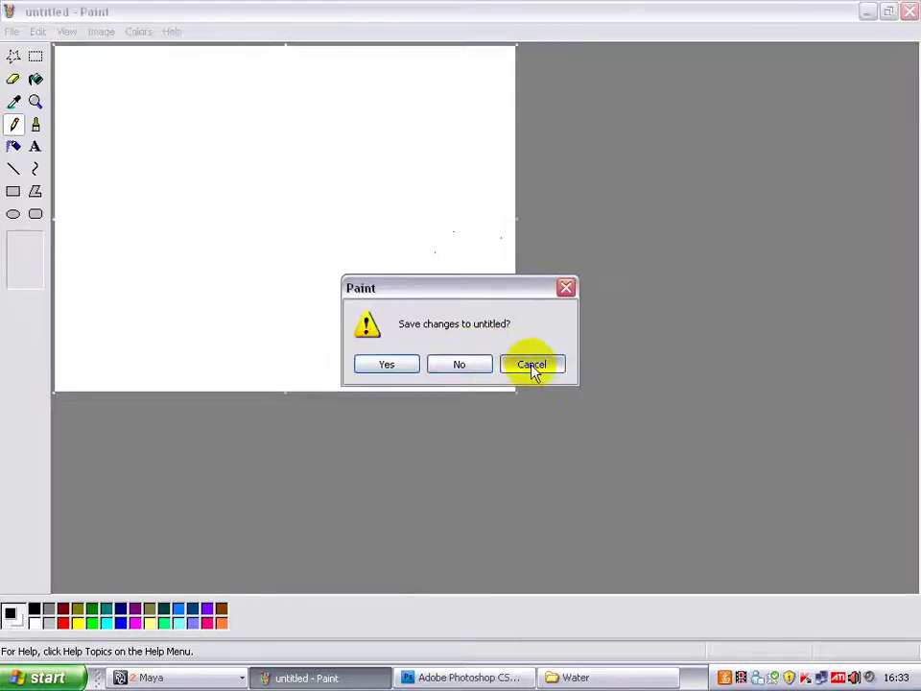
pyautogui.click(532, 366)
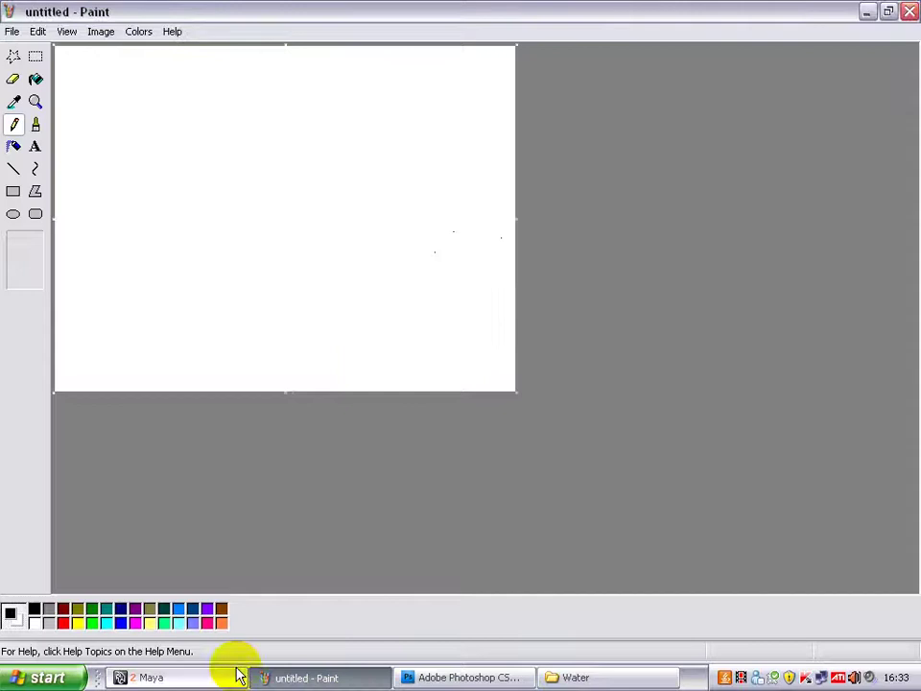
# Step: Launch Mozilla Firefox and switch to the untitled scene in Autodesk Maya
pyautogui.click(46, 678)
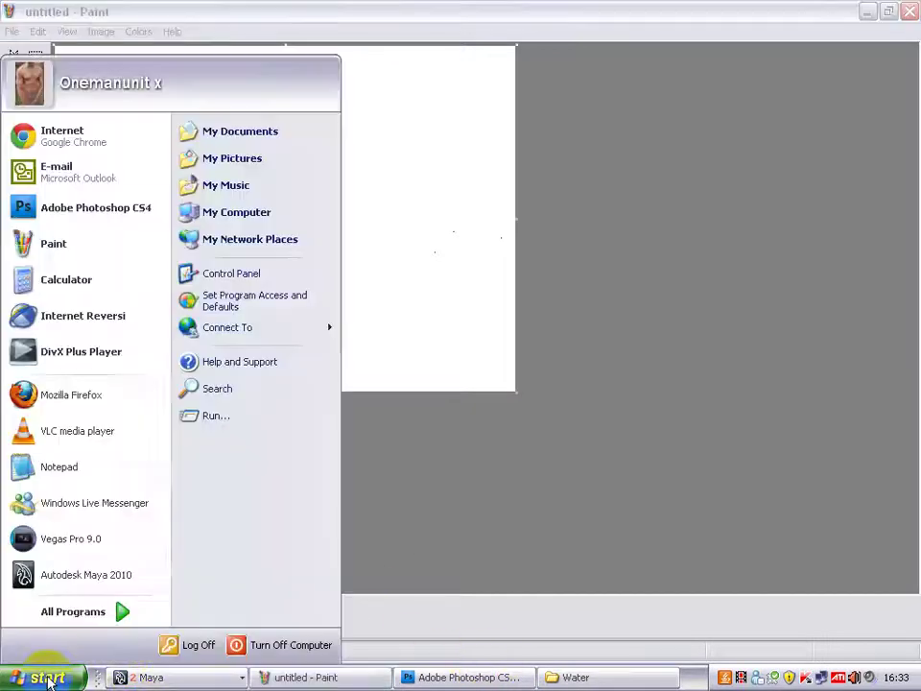
pyautogui.click(97, 394)
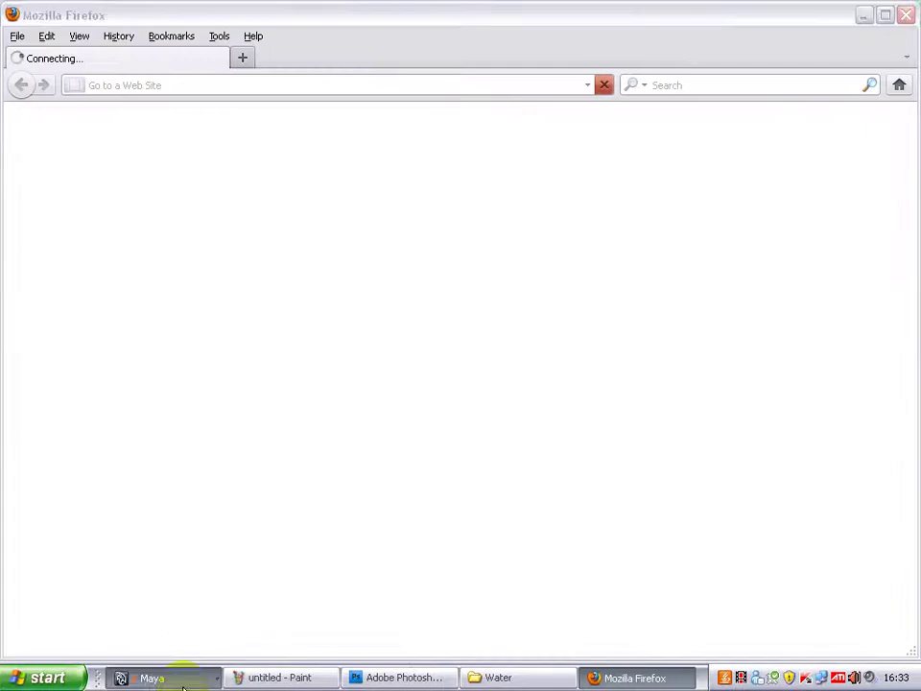
pyautogui.click(182, 677)
pyautogui.click(180, 653)
pyautogui.keyDown('alt'); pyautogui.moveTo(412, 387); pyautogui.dragTo(456, 381, button='right'); pyautogui.keyUp('alt')
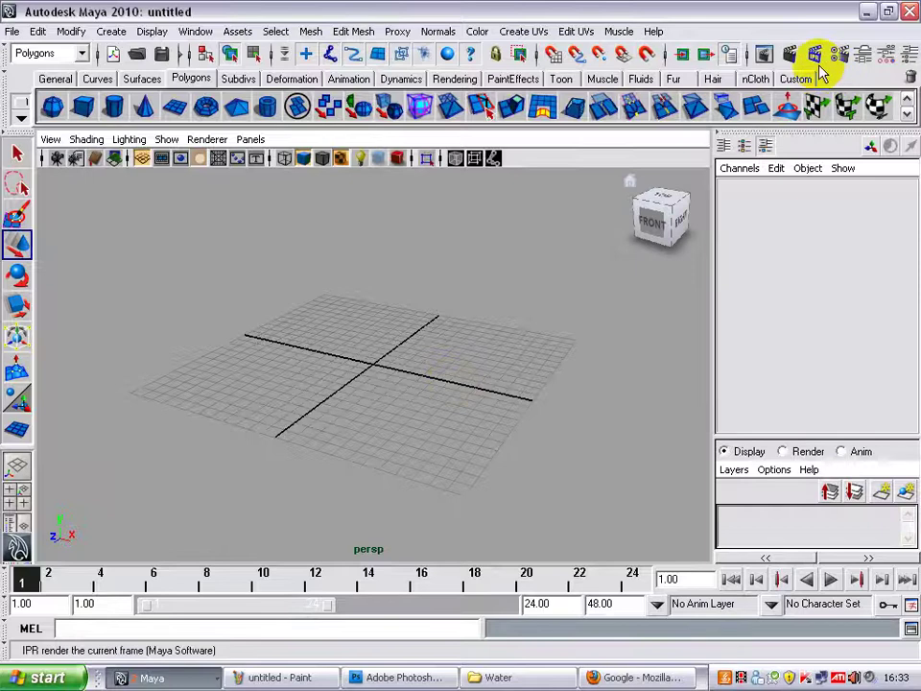
pyautogui.click(13, 32)
pyautogui.moveTo(97, 330)
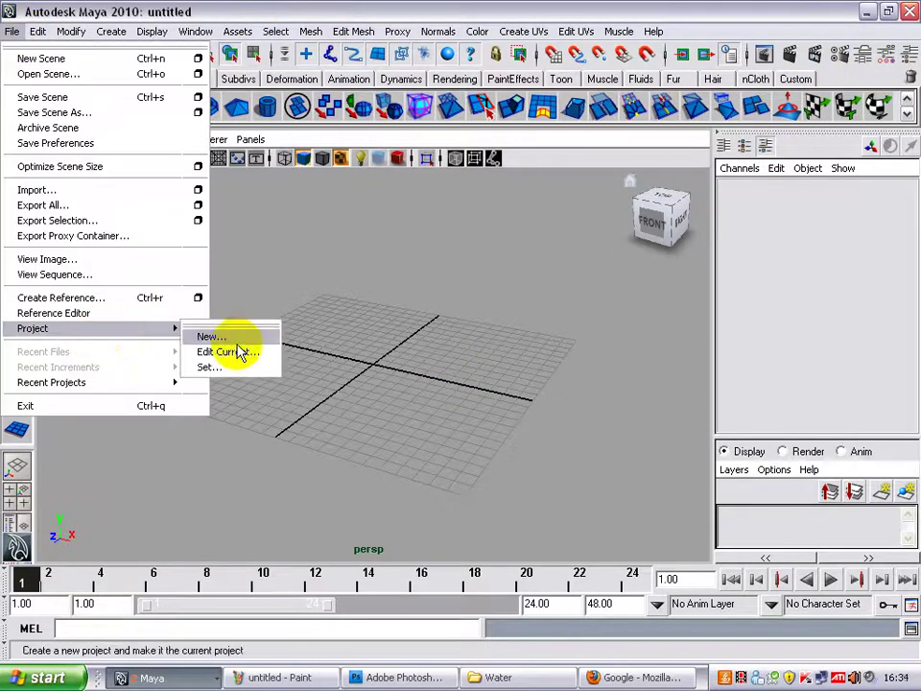
pyautogui.click(236, 337)
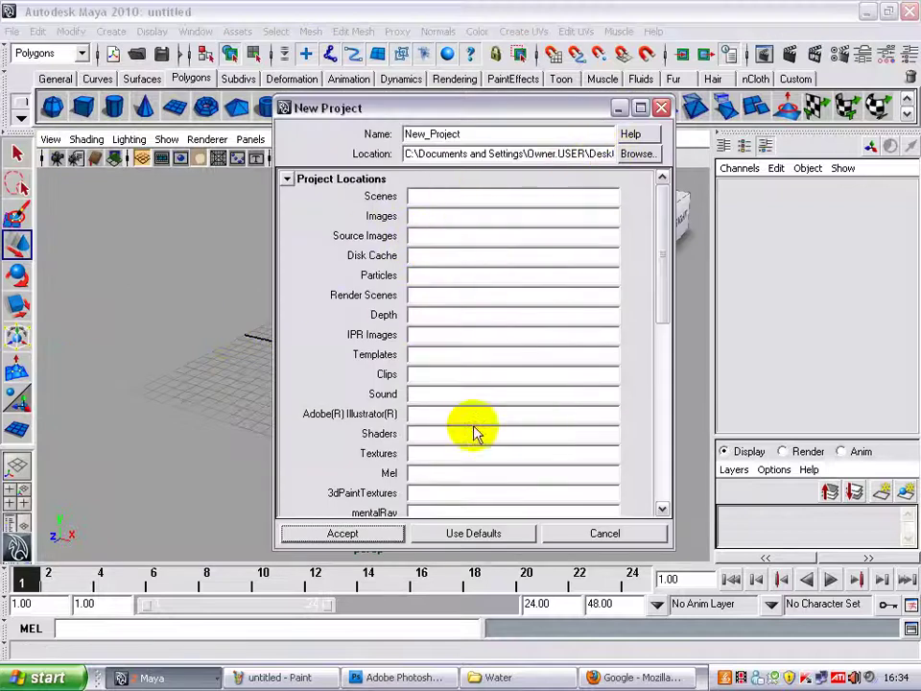
pyautogui.click(479, 536)
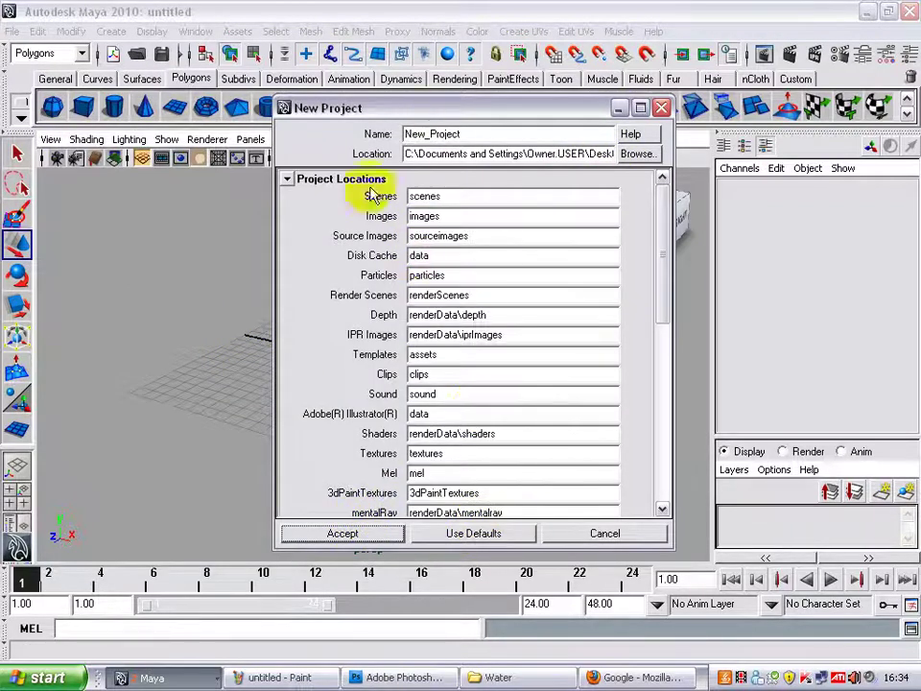
pyautogui.click(661, 107)
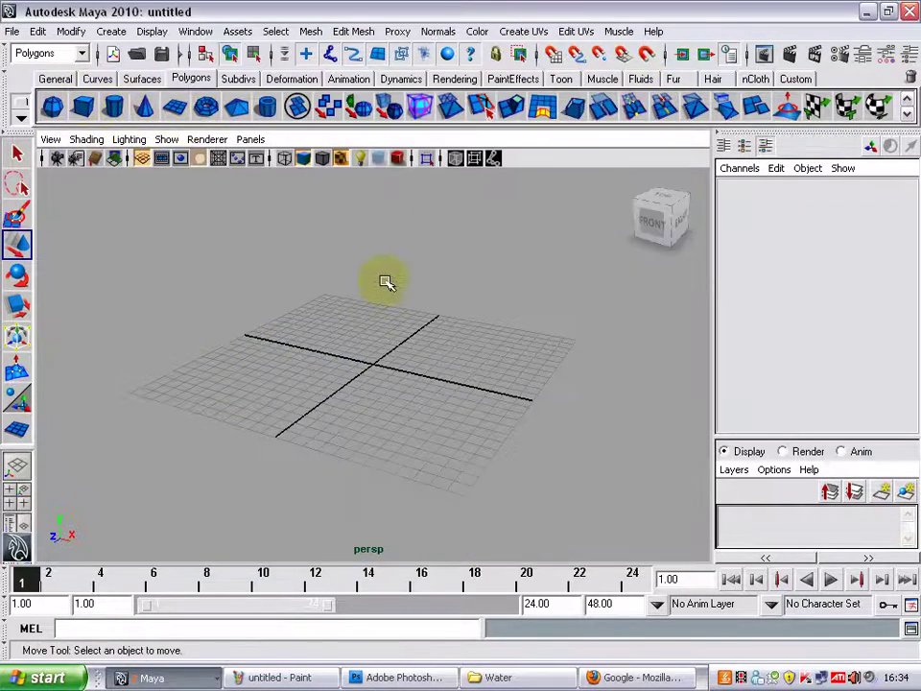
# Step: Save the scene as a mayaBinary file named Aqua in the Water folder on the Desktop
pyautogui.click(12, 31)
pyautogui.click(96, 113)
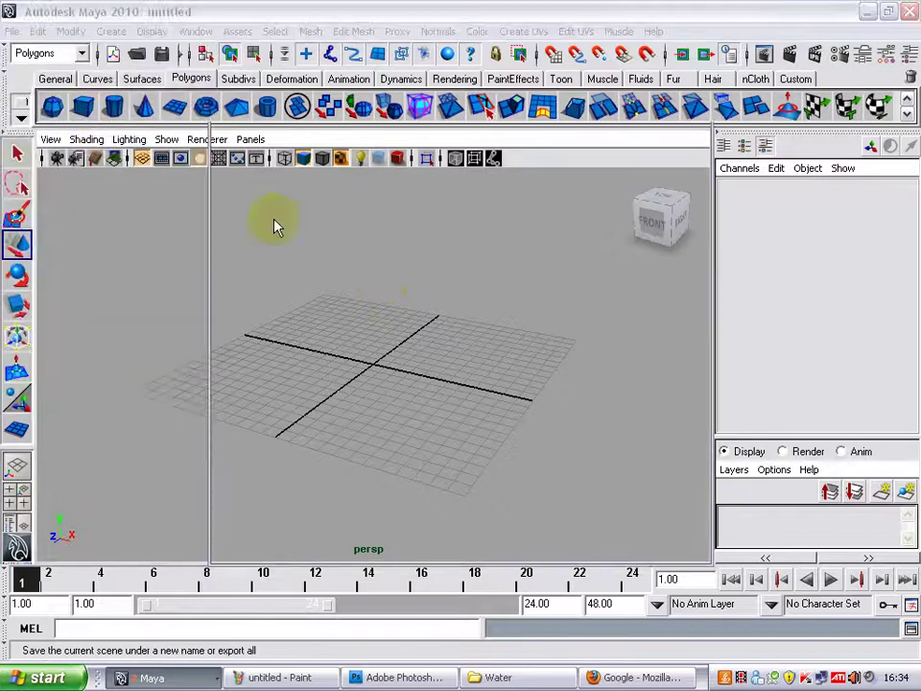
pyautogui.click(261, 299)
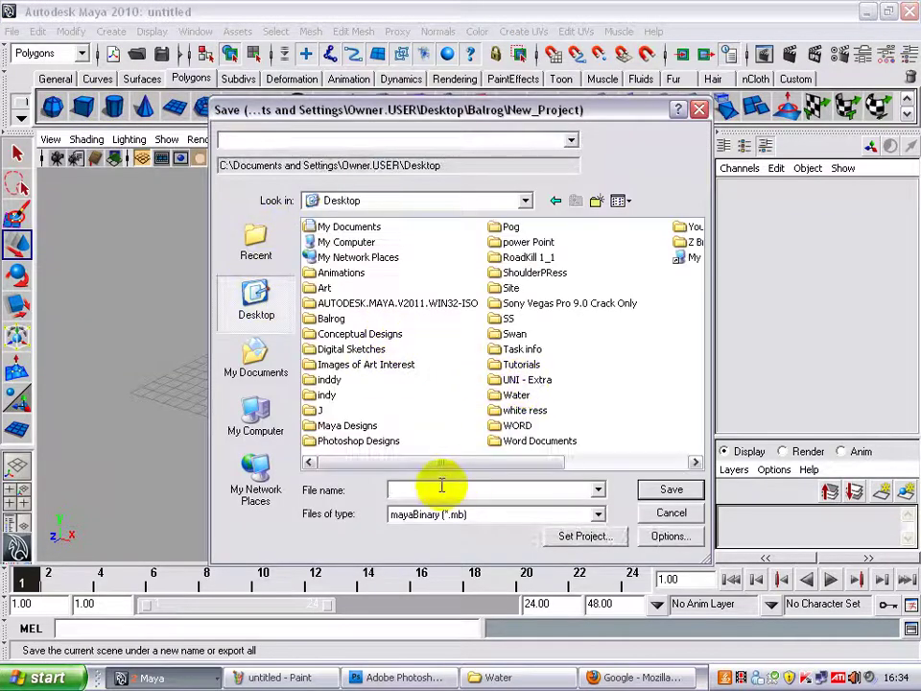
pyautogui.moveTo(446, 461)
pyautogui.mouseDown()
pyautogui.moveTo(527, 457)
pyautogui.moveTo(436, 457)
pyautogui.mouseUp()
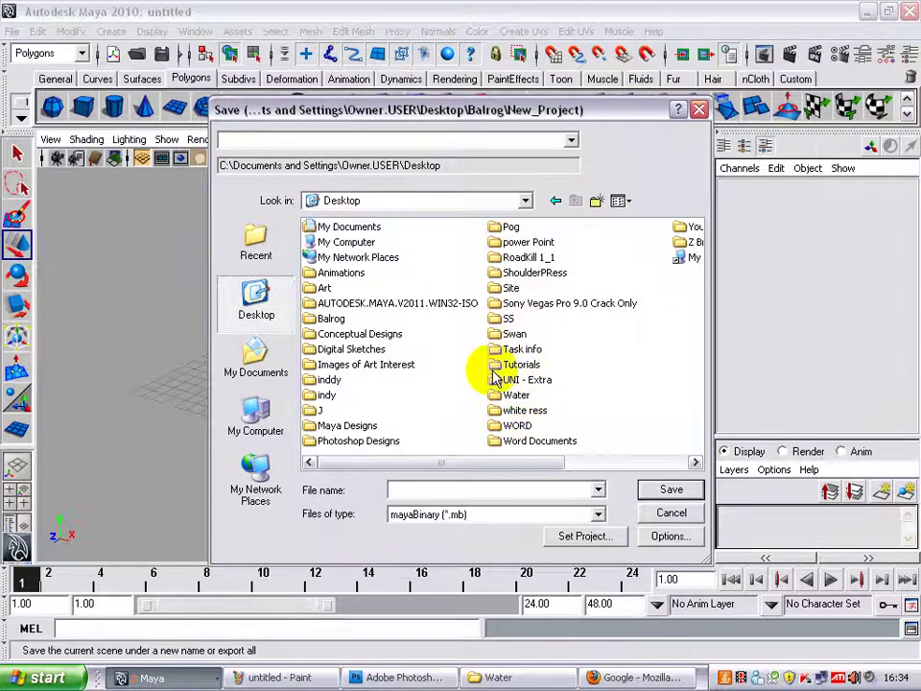
pyautogui.doubleClick(514, 394)
pyautogui.click(453, 490)
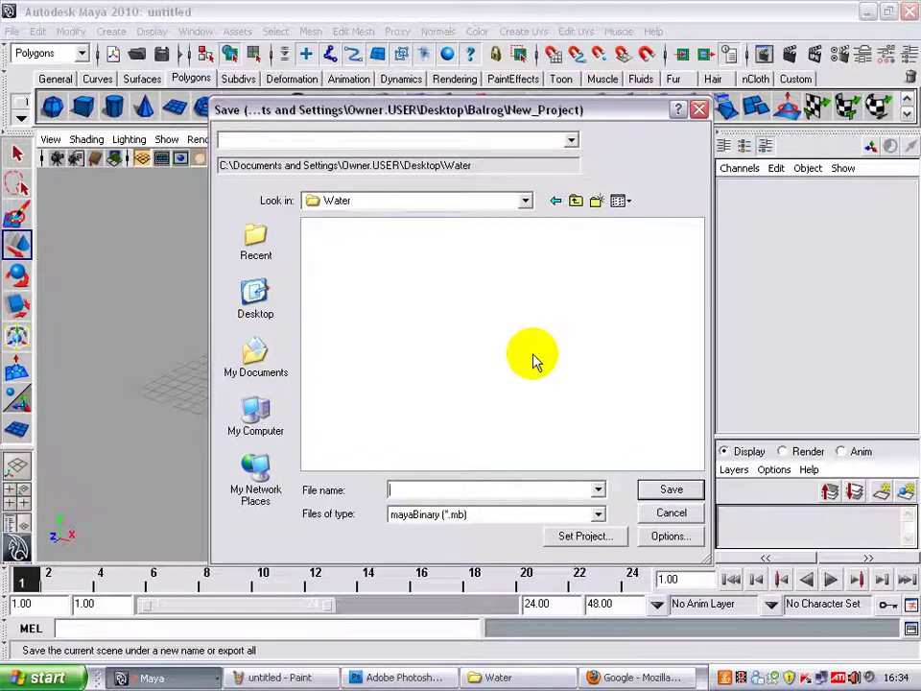
pyautogui.write('Aqua')
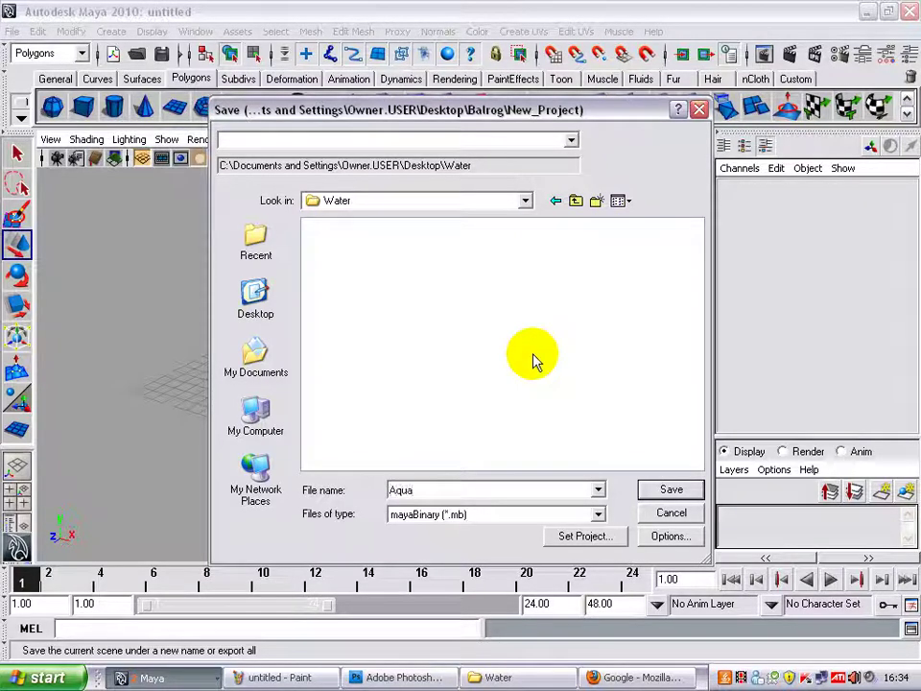
pyautogui.click(660, 490)
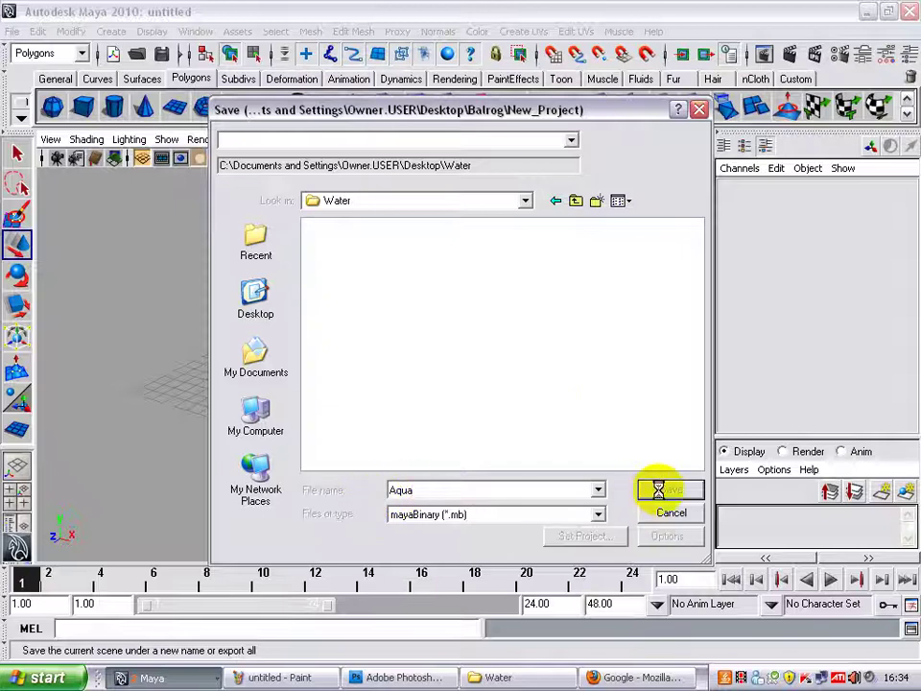
# Step: Switch to Photoshop with the front and side body reference image wft4kbll.bmp
pyautogui.keyDown('alt'); pyautogui.moveTo(497, 414); pyautogui.dragTo(482, 411); pyautogui.keyUp('alt')
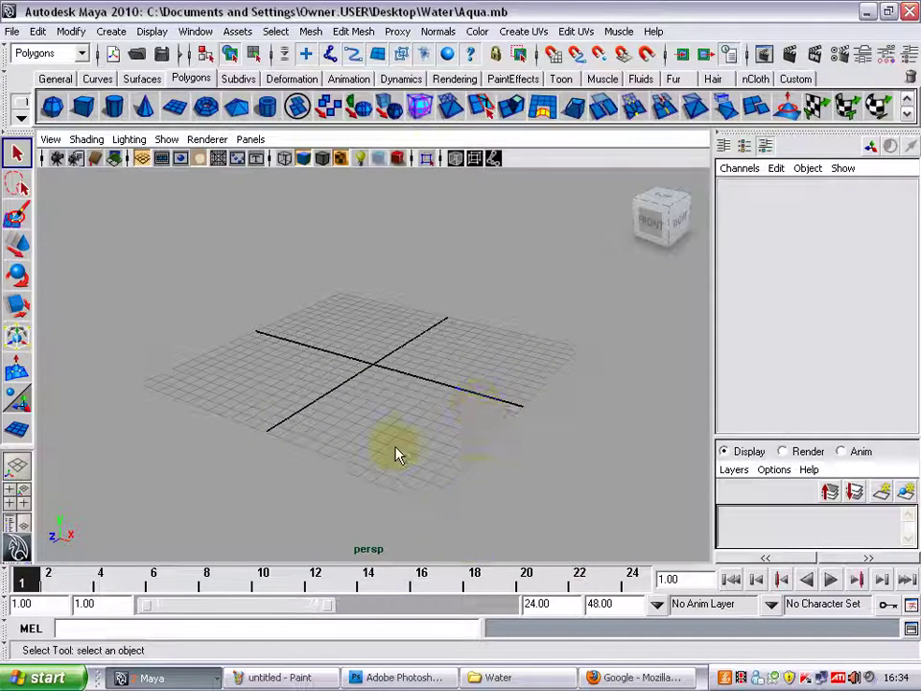
pyautogui.keyDown('alt'); pyautogui.moveTo(403, 420); pyautogui.dragTo(316, 436); pyautogui.keyUp('alt')
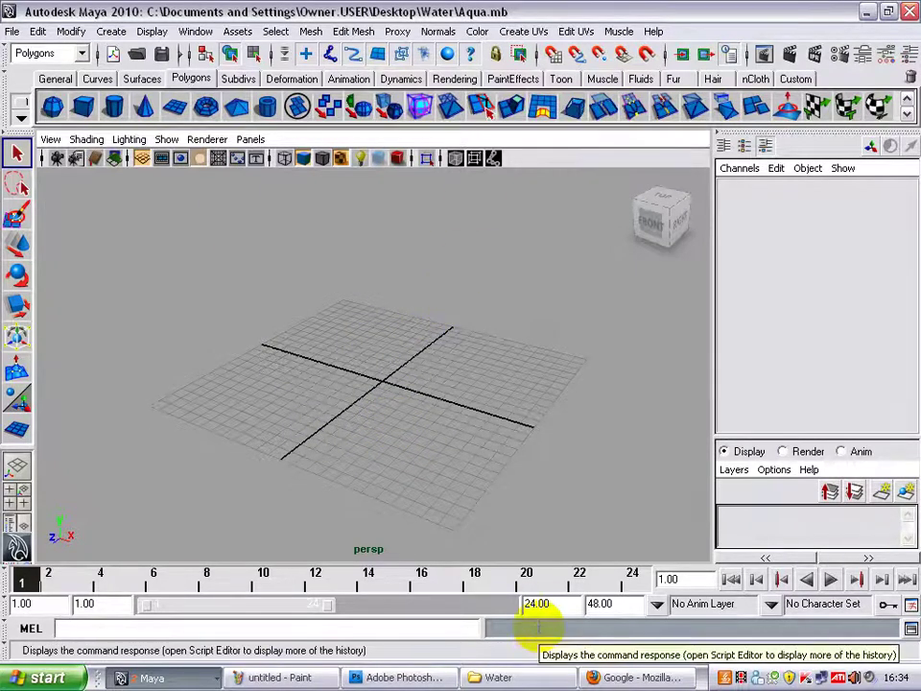
pyautogui.click(425, 679)
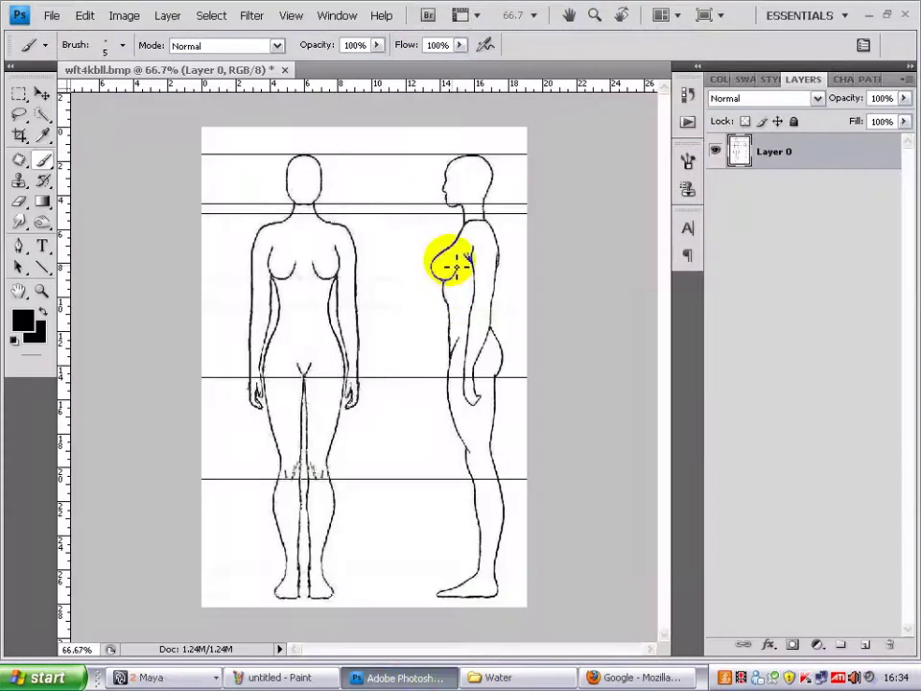
# Step: Resize the reference image to 1024 by 1024 pixels without constrained proportions and fit it in view
pyautogui.click(19, 93)
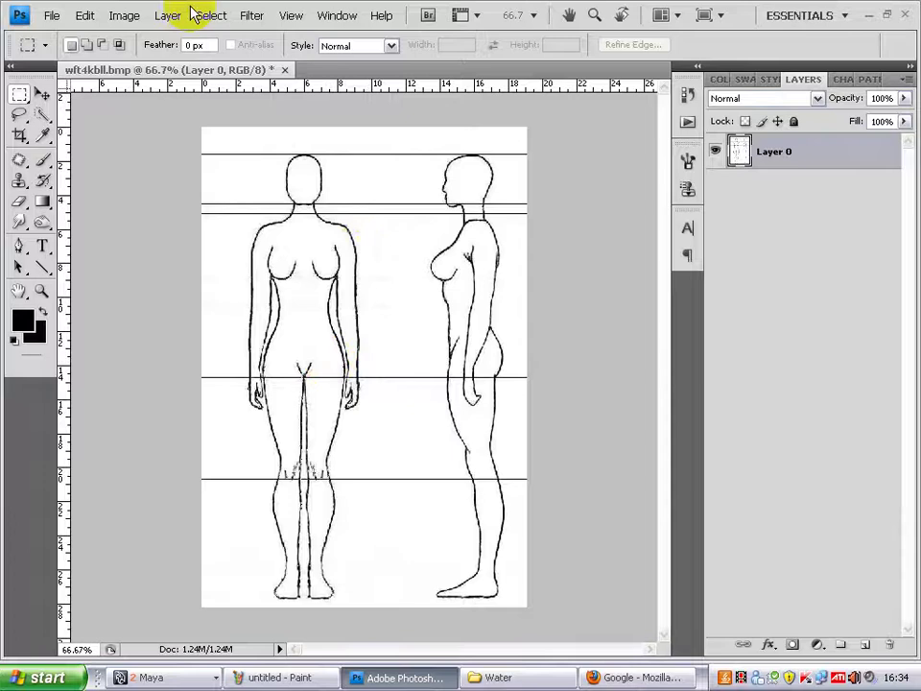
pyautogui.click(144, 14)
pyautogui.moveTo(204, 16)
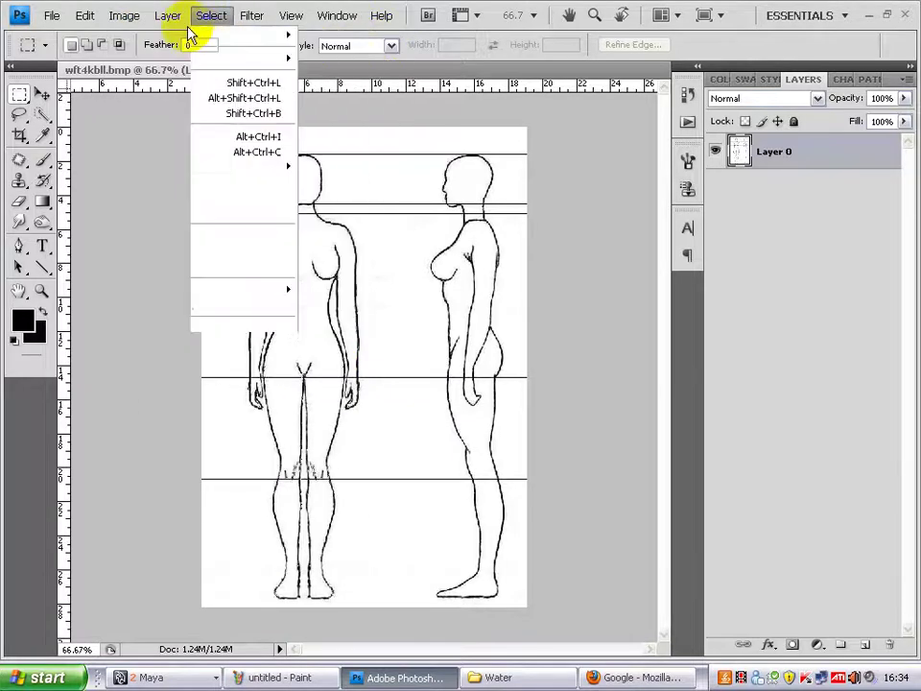
pyautogui.moveTo(129, 15)
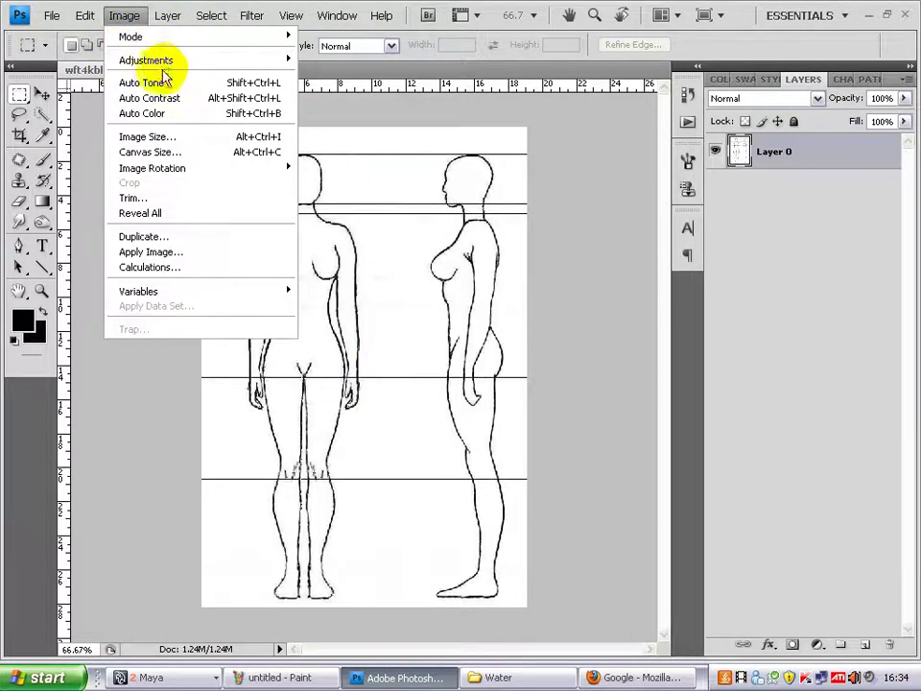
pyautogui.click(189, 137)
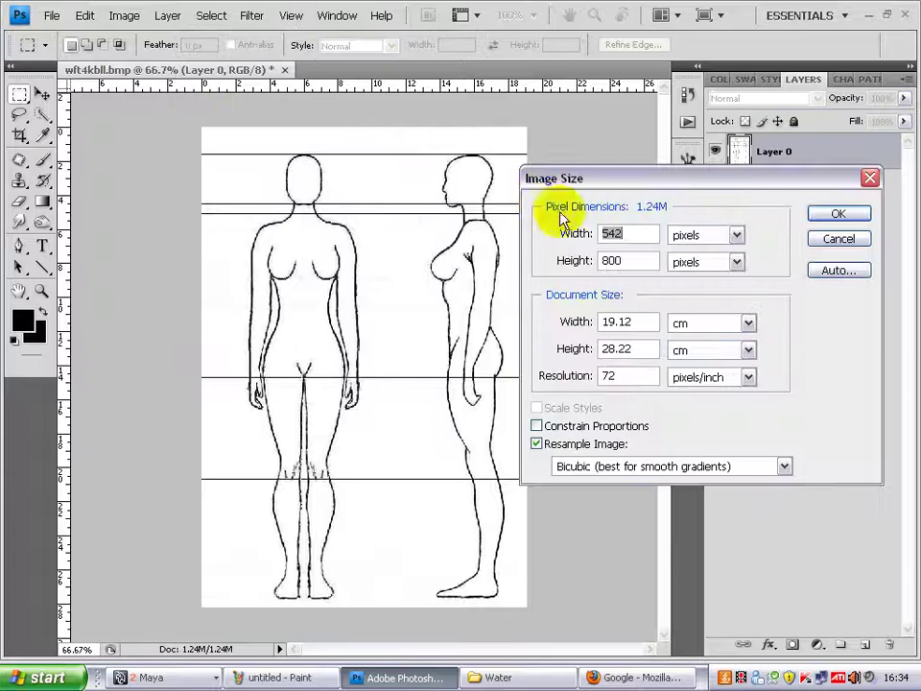
pyautogui.write('1024')
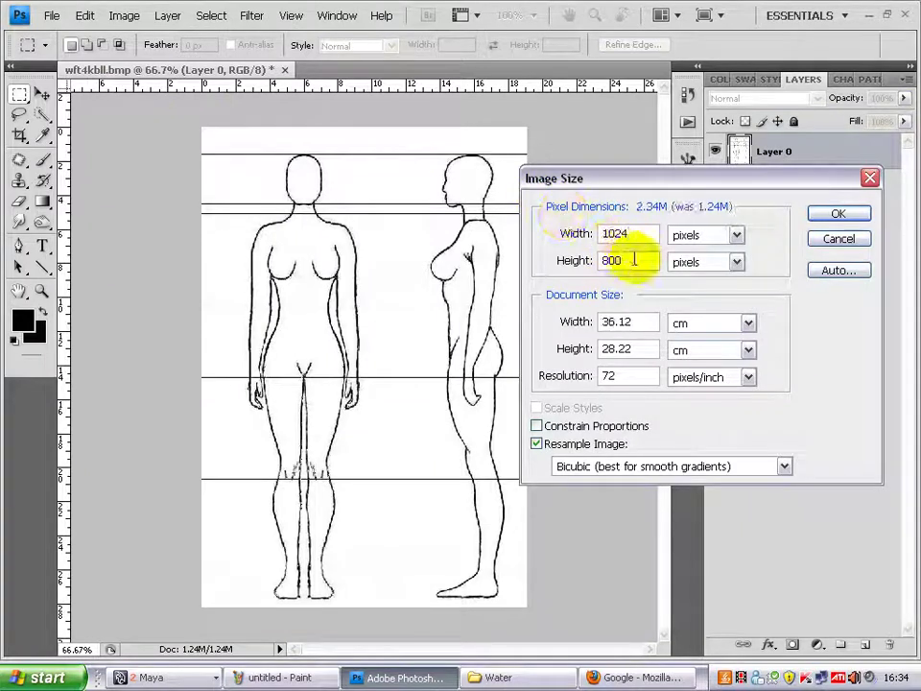
pyautogui.moveTo(634, 260); pyautogui.dragTo(569, 251)
pyautogui.write('1024')
pyautogui.press('Return')
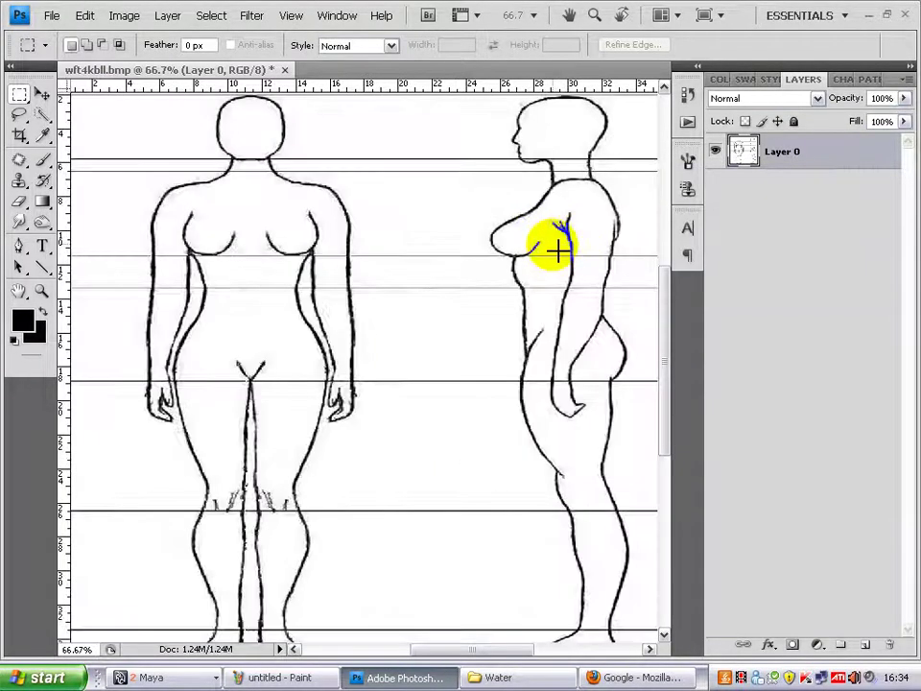
pyautogui.hotkey('ctrl', '0')
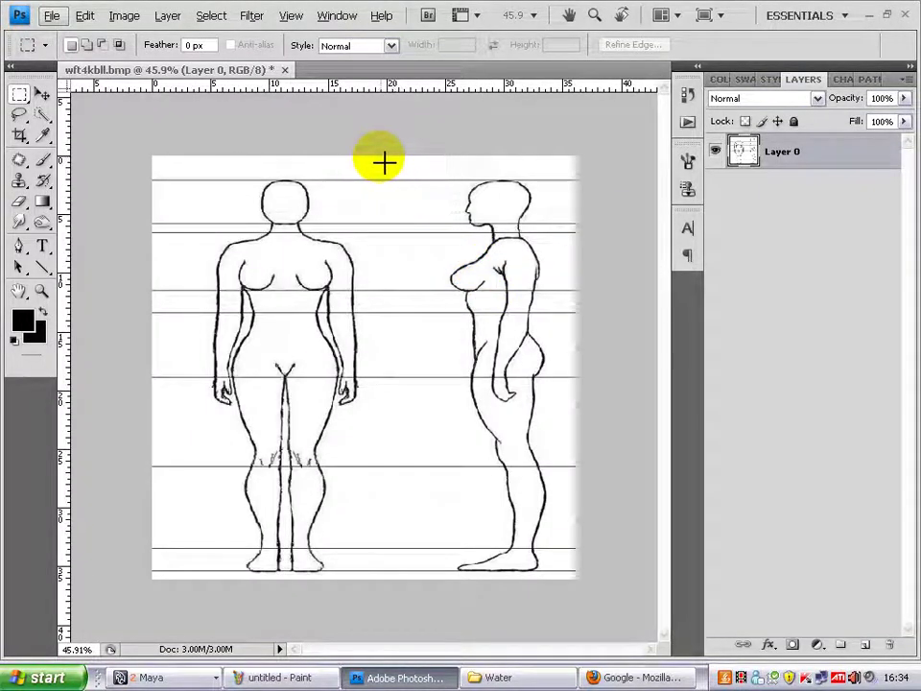
# Step: Select the full-height strip around the front figure and copy it from Layer 0 to its own layer
pyautogui.moveTo(366, 153); pyautogui.dragTo(204, 594)
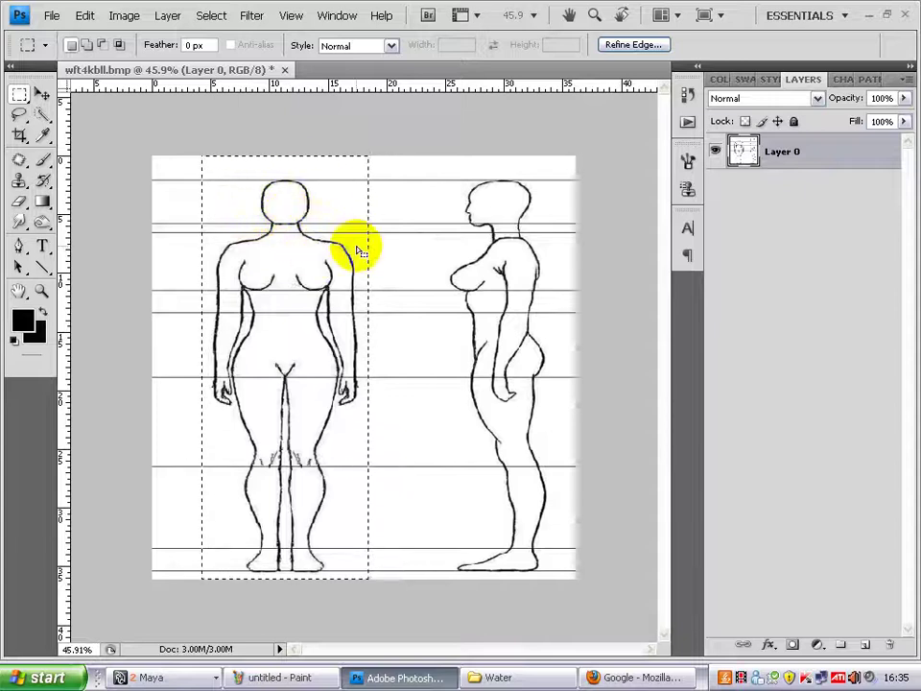
pyautogui.click(865, 645)
pyautogui.hotkey('ctrl', 'd')
# Step: Select the full-height strip around the side figure on Layer 0 and copy it to its own layer
pyautogui.click(782, 201)
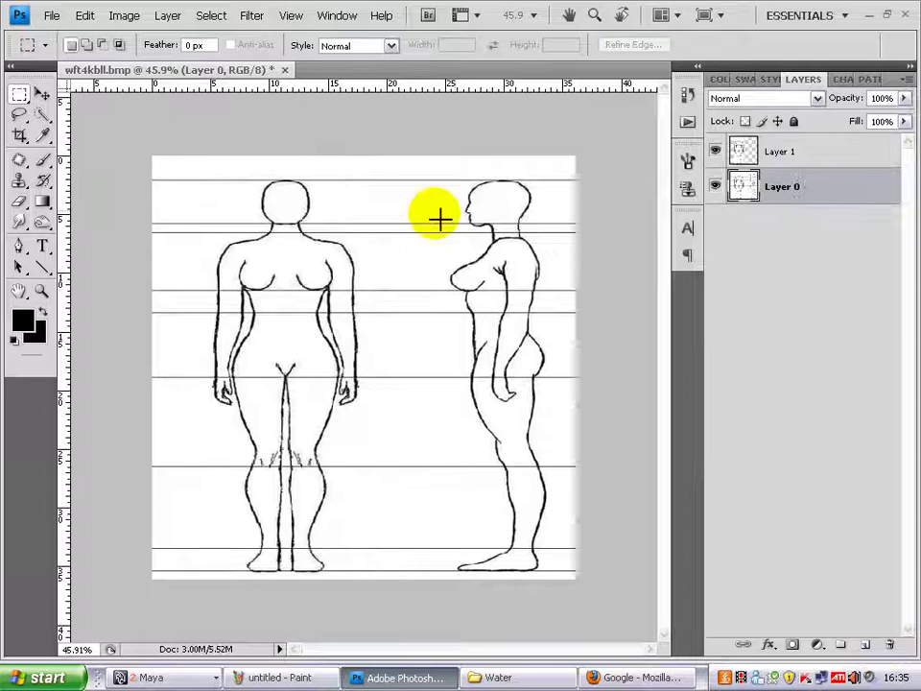
pyautogui.moveTo(446, 155); pyautogui.dragTo(550, 580)
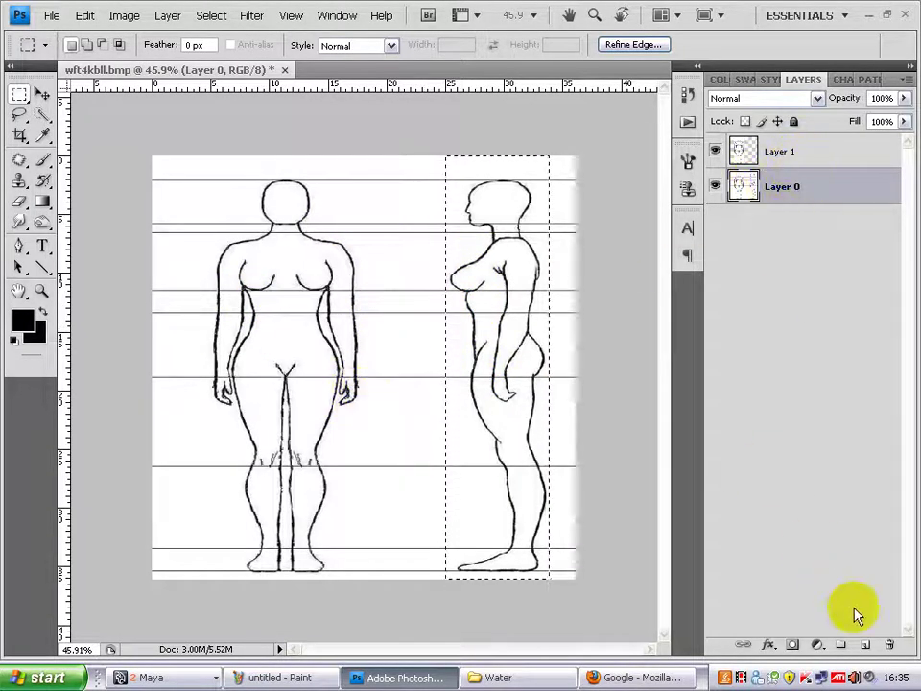
pyautogui.click(864, 644)
pyautogui.click(403, 242)
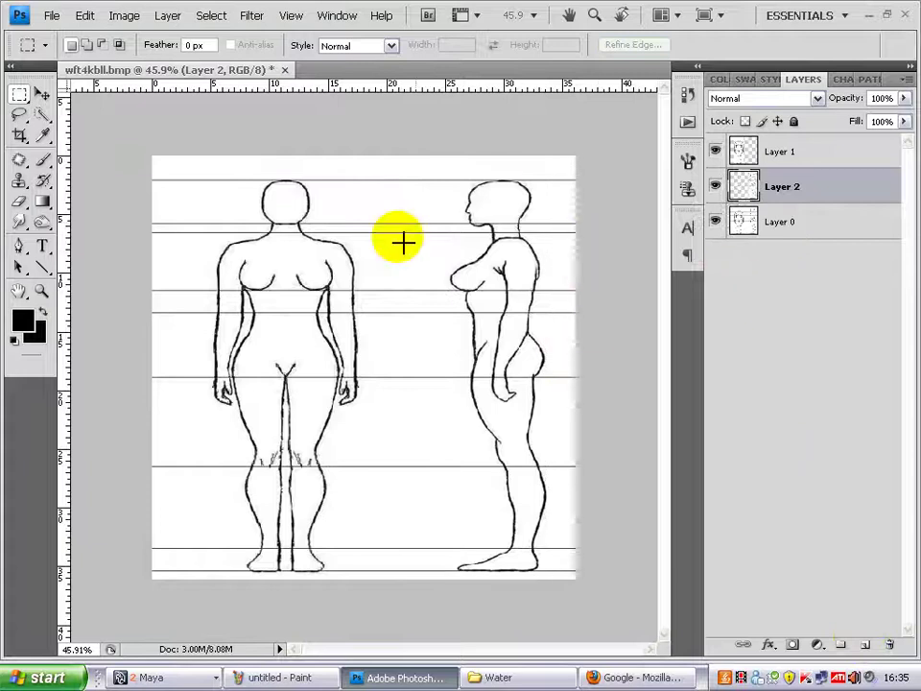
# Step: Hide Layer 0 and shift the side view on Layer 2 slightly towards the front view
pyautogui.click(716, 223)
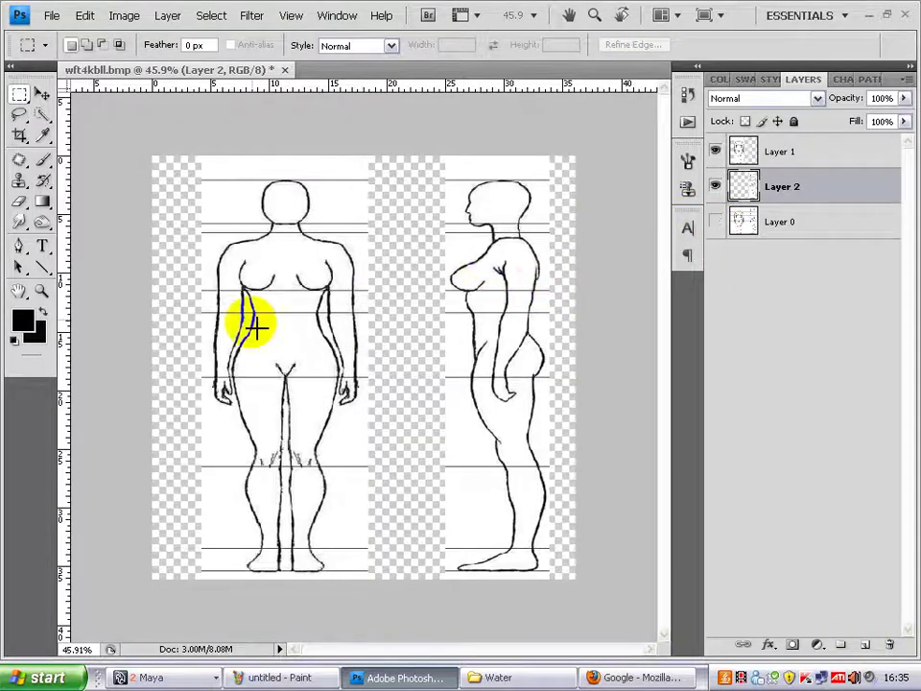
pyautogui.click(42, 94)
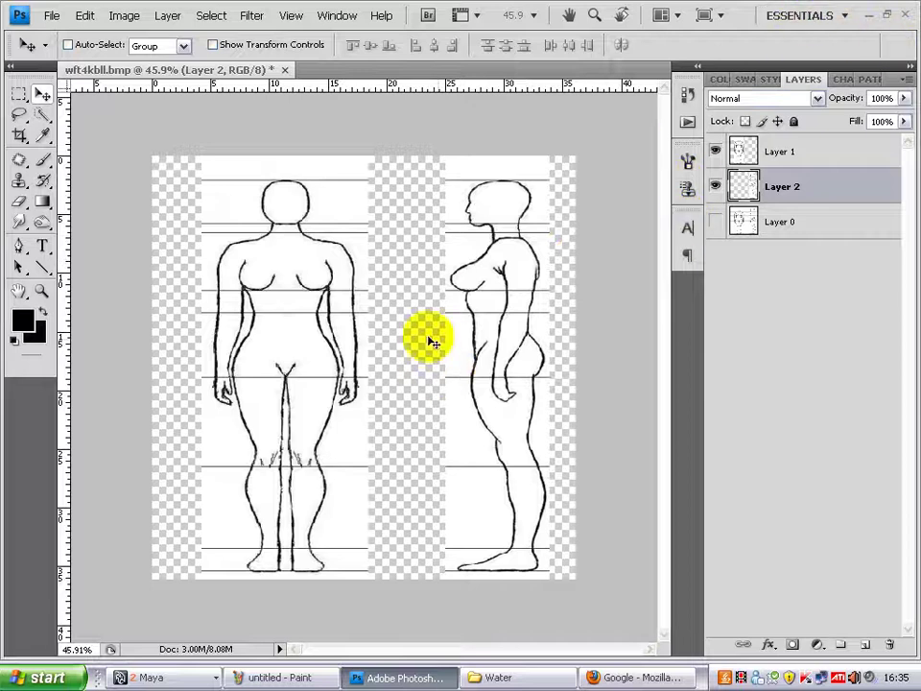
pyautogui.moveTo(426, 340); pyautogui.dragTo(315, 338)
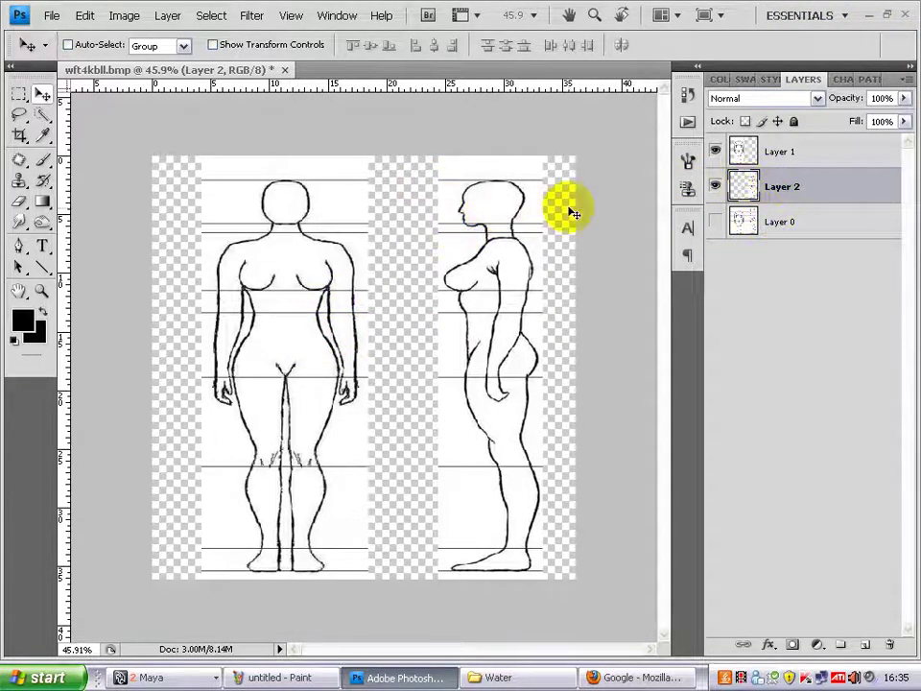
# Step: Hide Layer 2 and move the front view on Layer 1 to the horizontal centre of the canvas
pyautogui.click(715, 186)
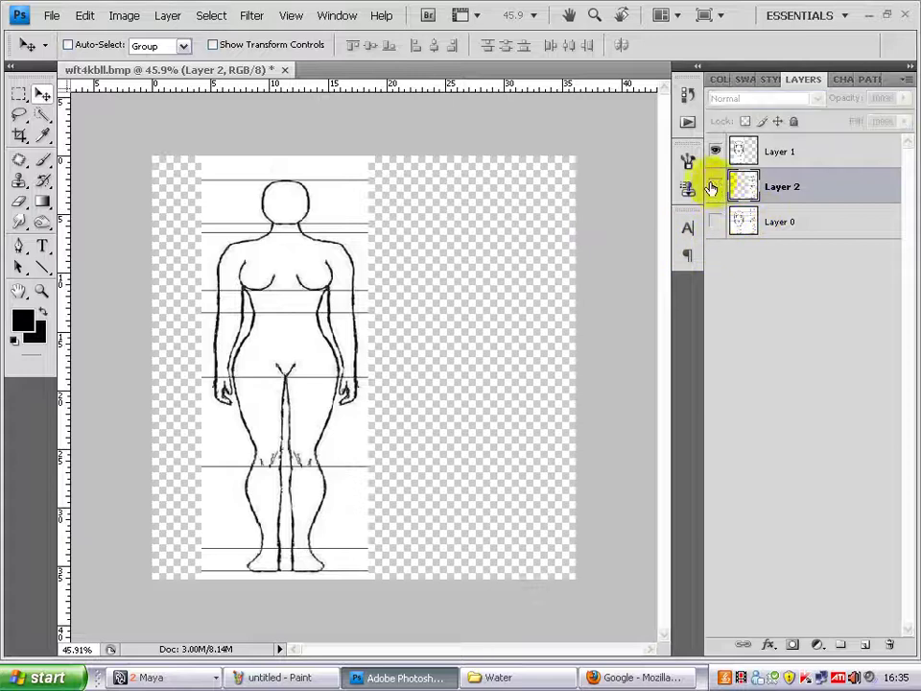
pyautogui.click(779, 155)
pyautogui.moveTo(363, 378); pyautogui.dragTo(424, 382)
# Step: Check the pixel dimensions of the reference image
pyautogui.click(124, 16)
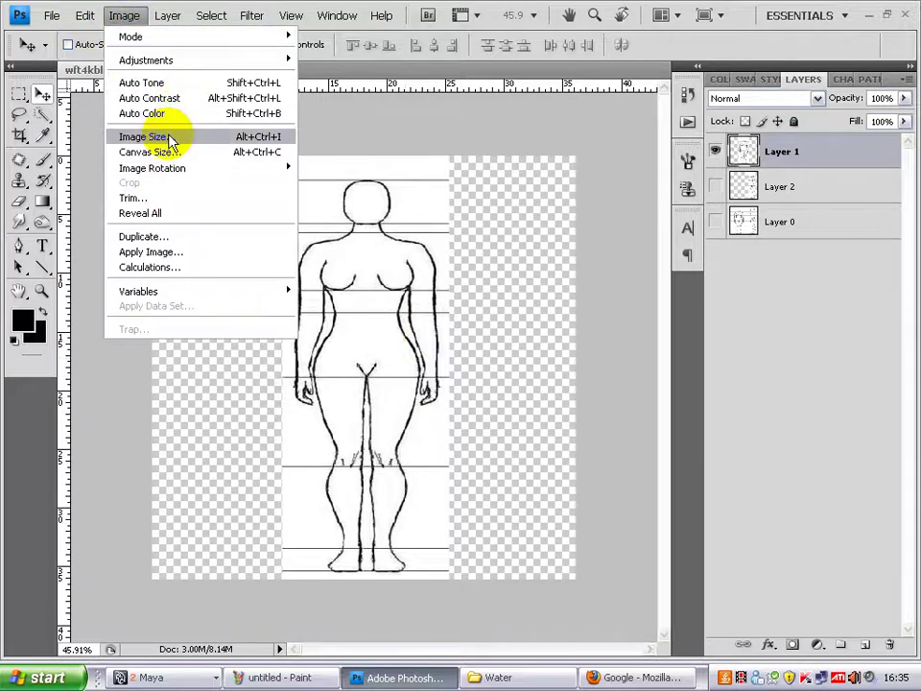
pyautogui.click(169, 139)
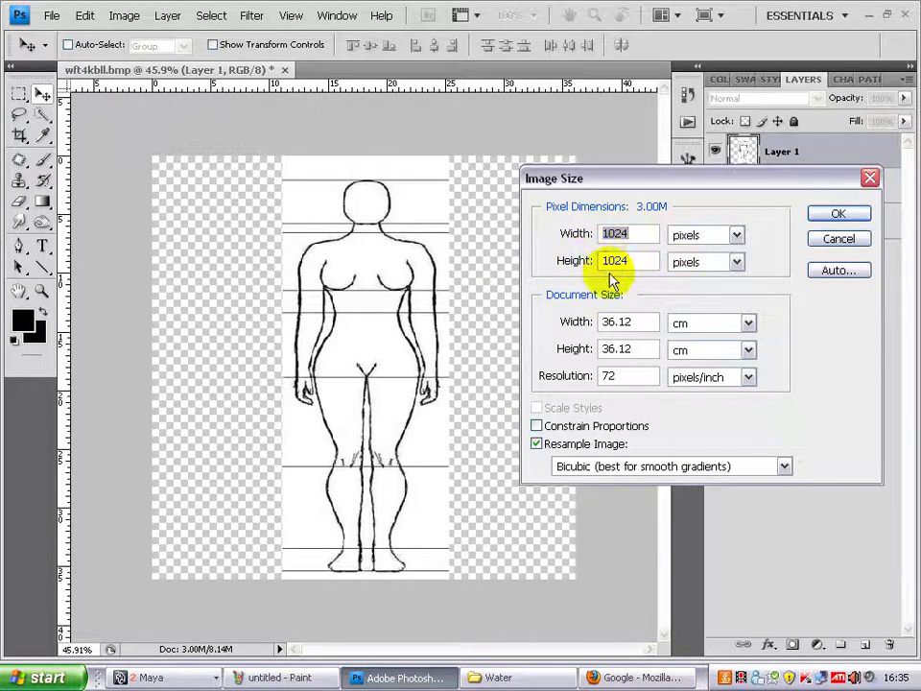
pyautogui.click(846, 219)
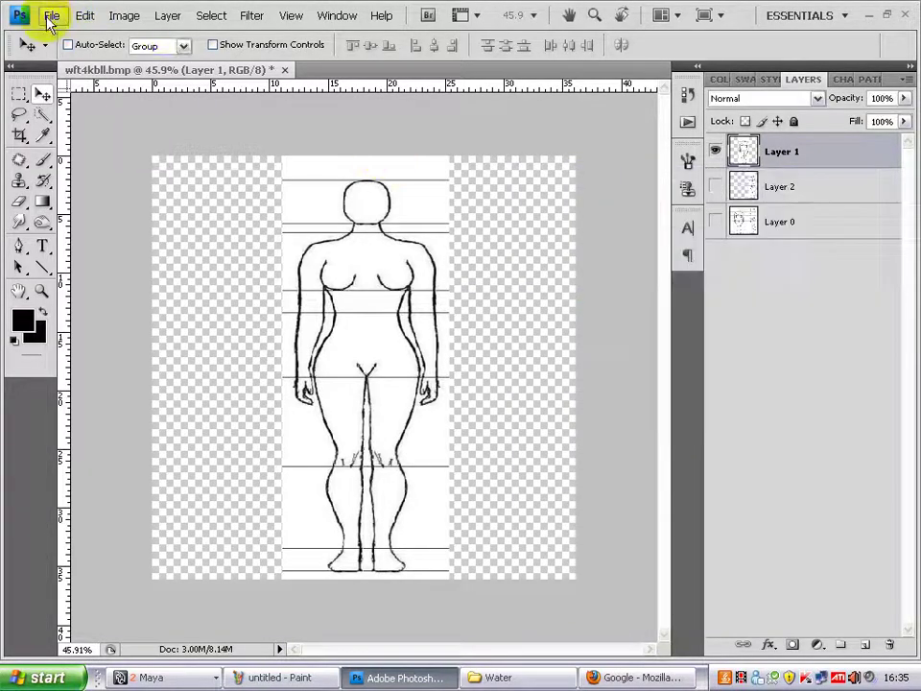
# Step: Save the front view as a JPEG named R1.jpg in the Water folder on the Desktop
pyautogui.click(54, 17)
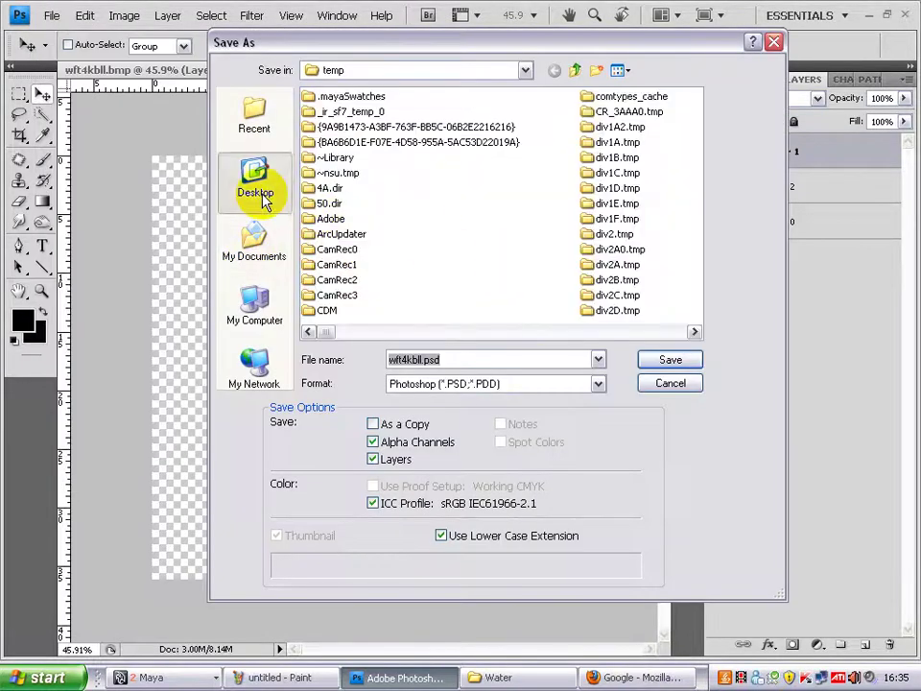
pyautogui.click(259, 192)
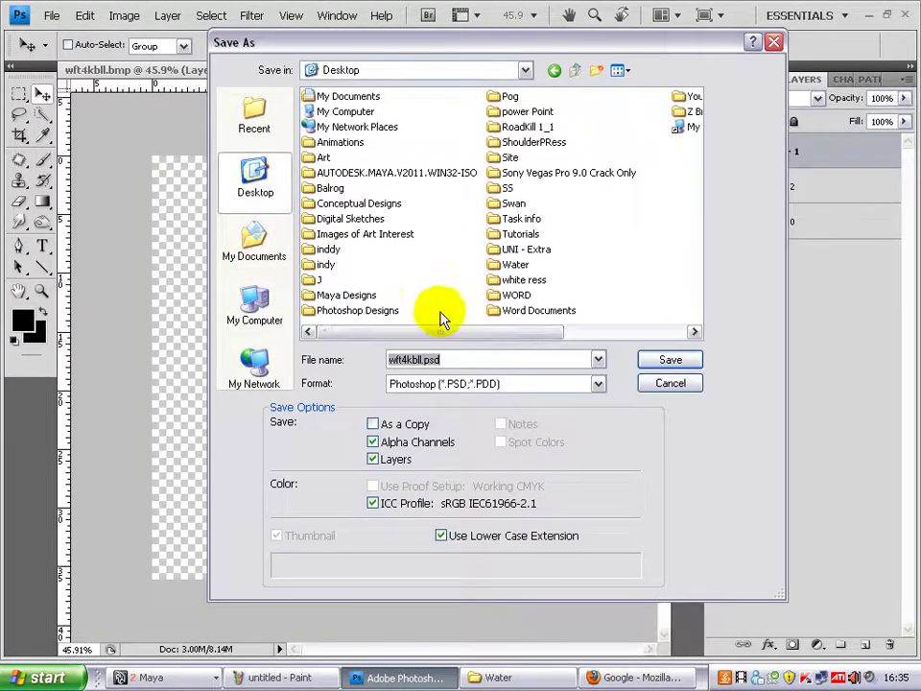
pyautogui.doubleClick(515, 272)
pyautogui.click(501, 379)
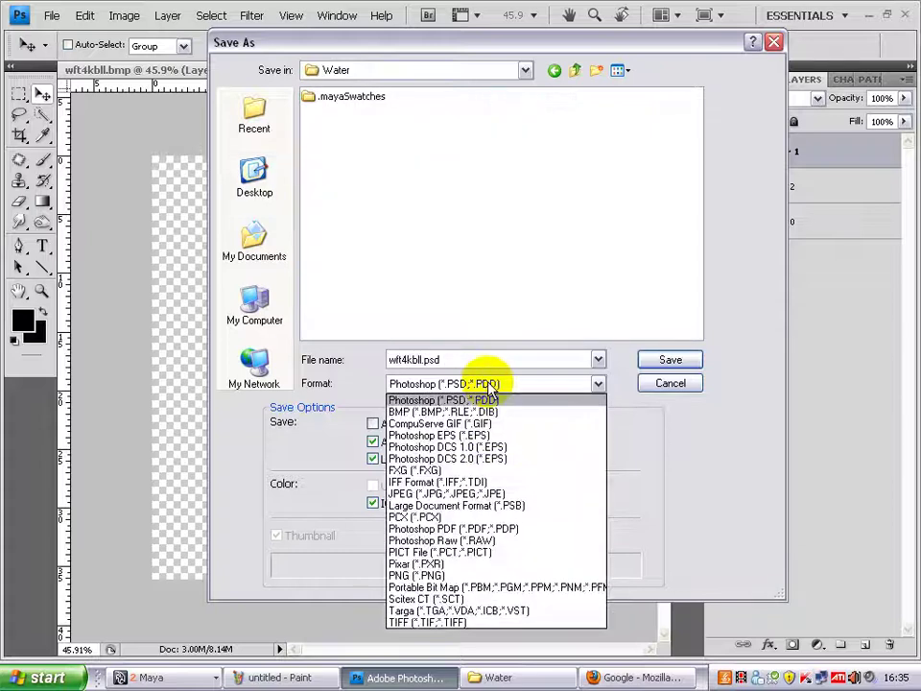
pyautogui.click(442, 493)
pyautogui.doubleClick(405, 359)
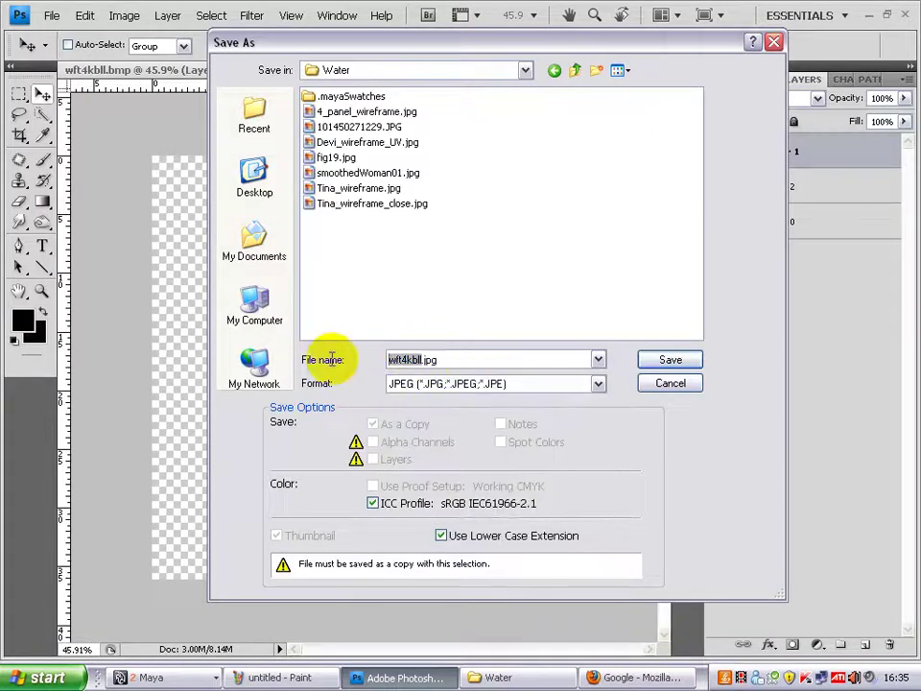
pyautogui.write('R1')
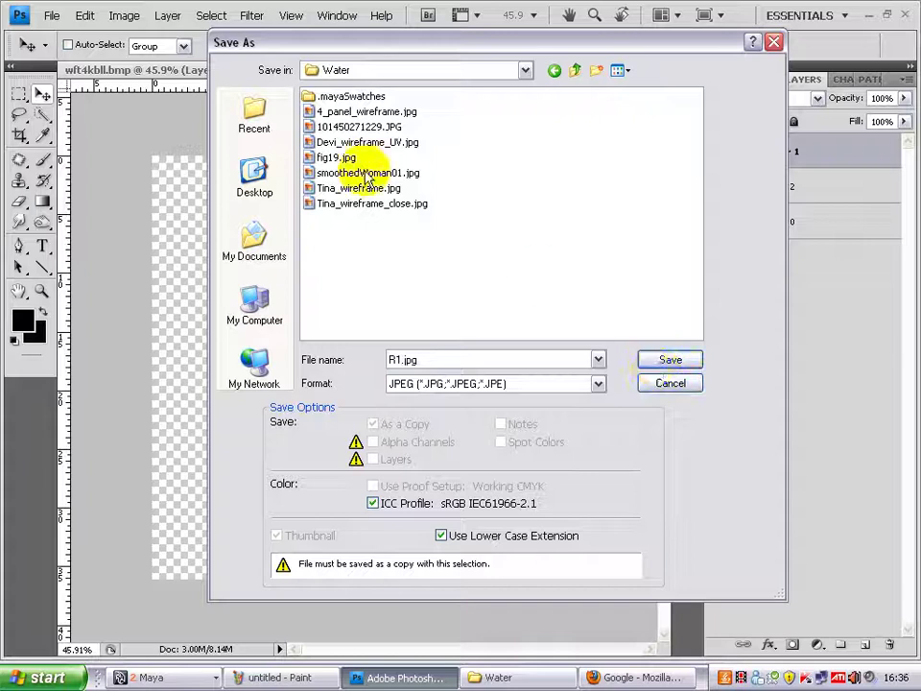
pyautogui.click(670, 359)
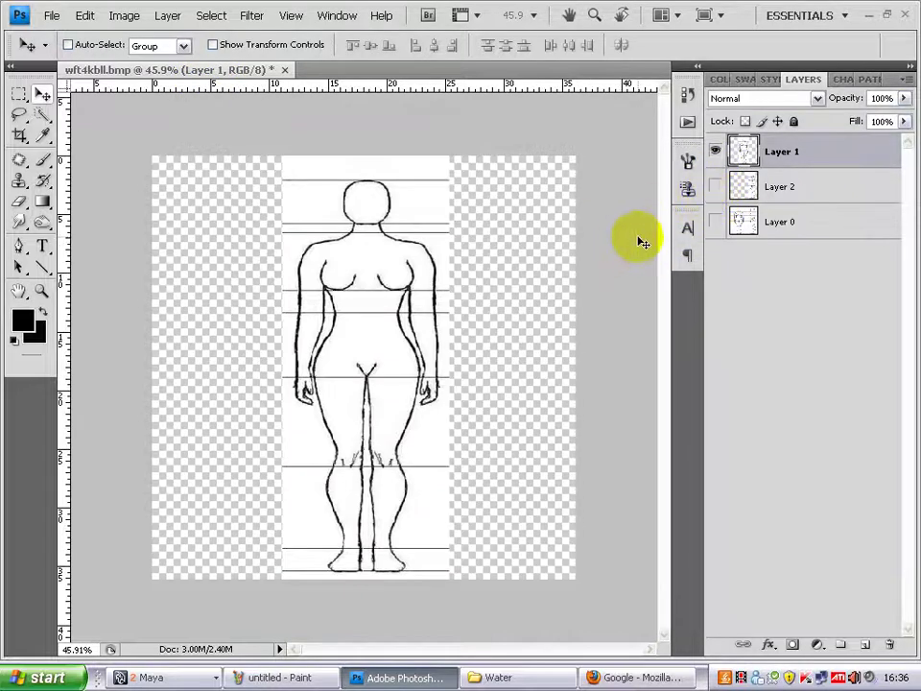
# Step: Show Layer 2 together with Layer 1 and nudge the front view slightly away from the side view
pyautogui.click(715, 152)
pyautogui.click(715, 186)
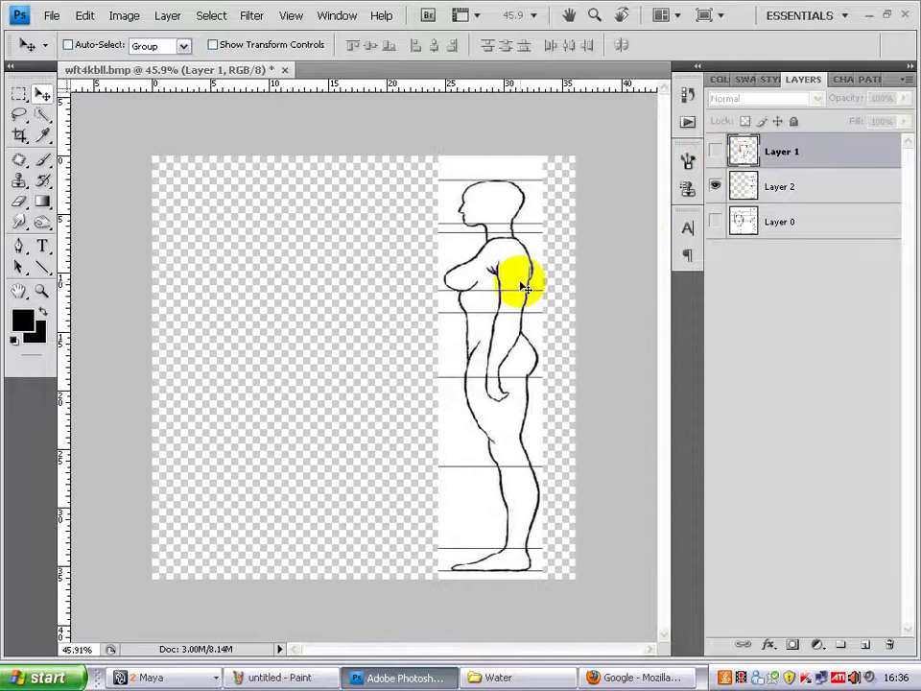
pyautogui.click(717, 152)
pyautogui.moveTo(536, 264); pyautogui.dragTo(511, 264)
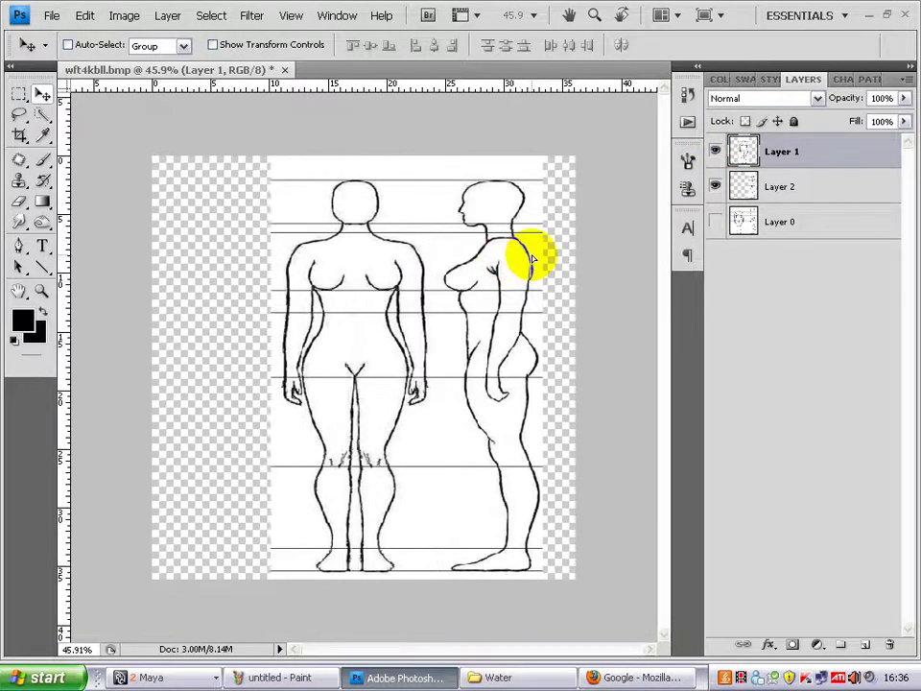
# Step: Stack Layer 2 above Layer 1 and move the side view so it sits centred over the front view
pyautogui.click(748, 190)
pyautogui.moveTo(514, 273); pyautogui.dragTo(442, 274)
pyautogui.moveTo(823, 185); pyautogui.dragTo(806, 149)
pyautogui.moveTo(462, 279); pyautogui.dragTo(400, 280)
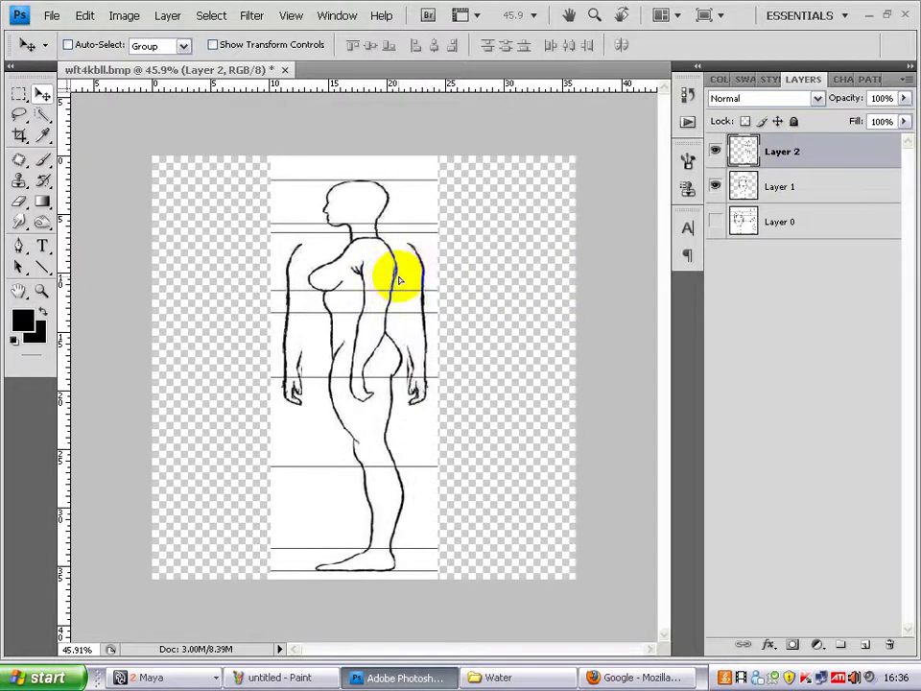
# Step: Hide Layer 1 and save the side view as a JPEG named R2.jpg in the Water folder on the Desktop
pyautogui.click(715, 187)
pyautogui.click(52, 16)
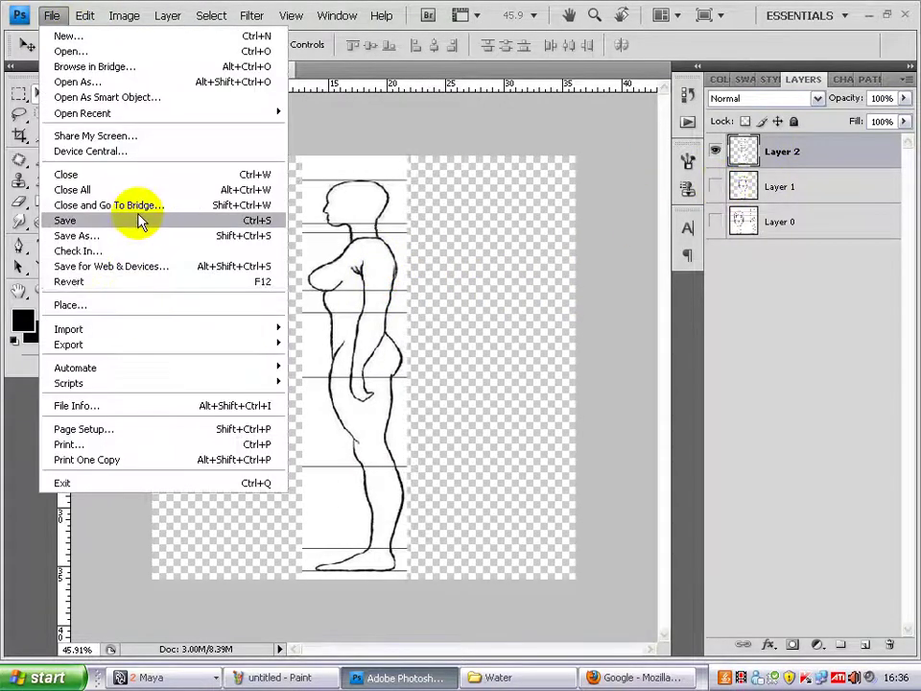
pyautogui.click(140, 218)
pyautogui.click(537, 384)
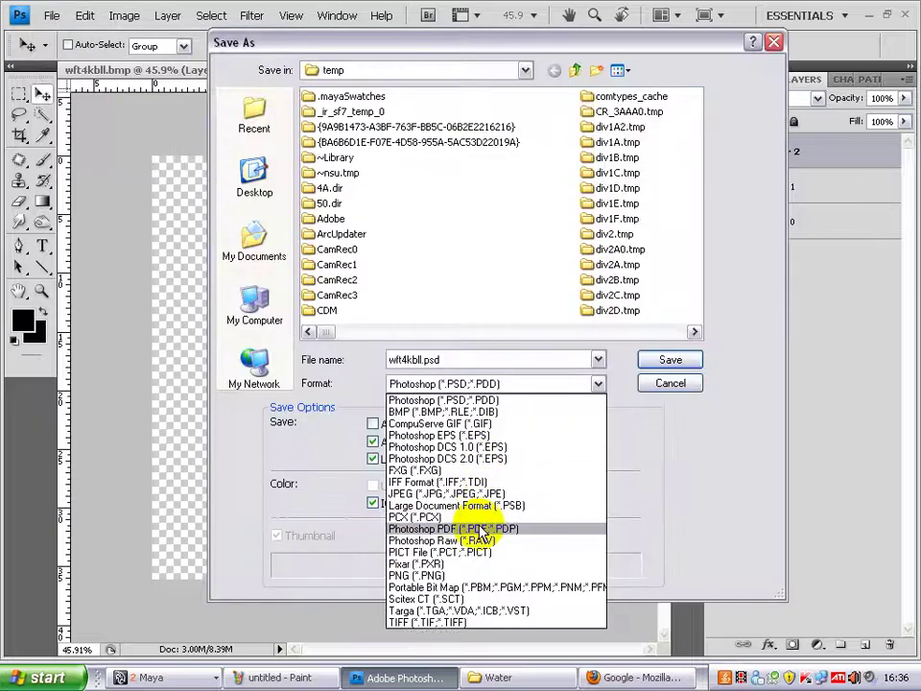
pyautogui.click(533, 492)
pyautogui.click(422, 359)
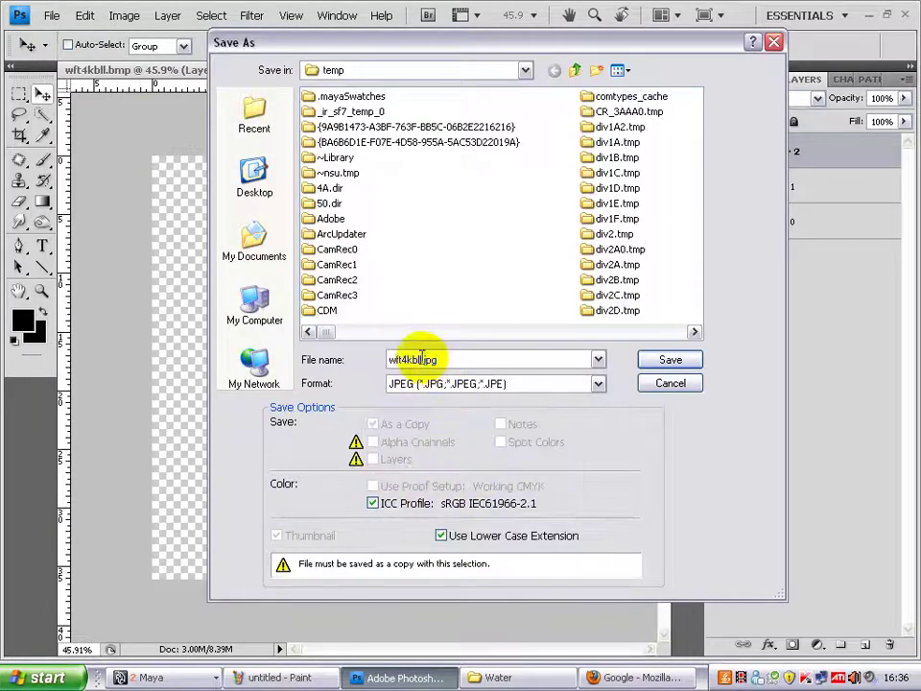
pyautogui.doubleClick(422, 359)
pyautogui.write('Red2')
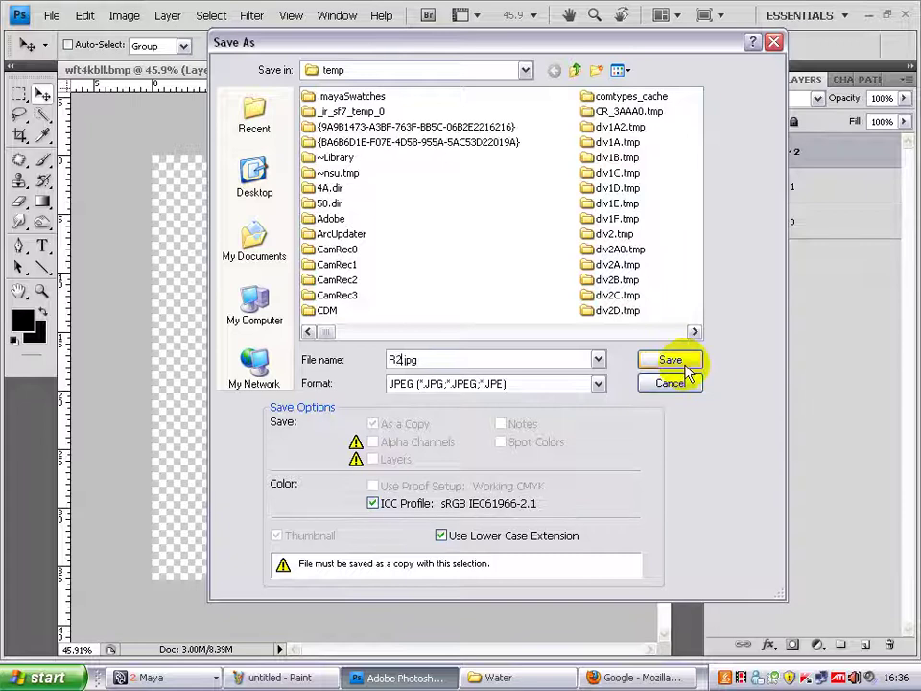
pyautogui.click(254, 177)
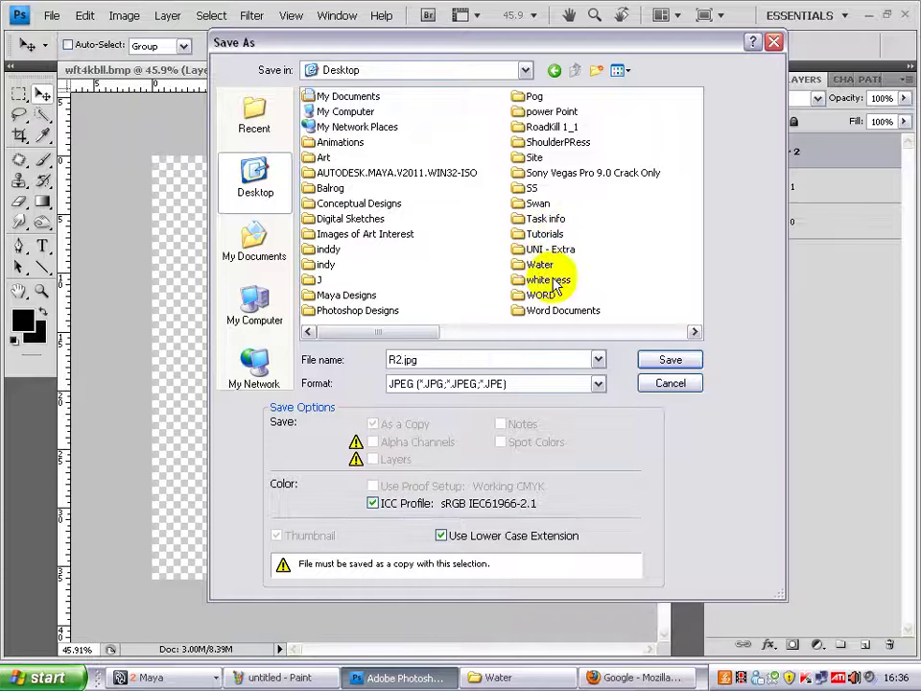
pyautogui.doubleClick(540, 265)
pyautogui.click(670, 360)
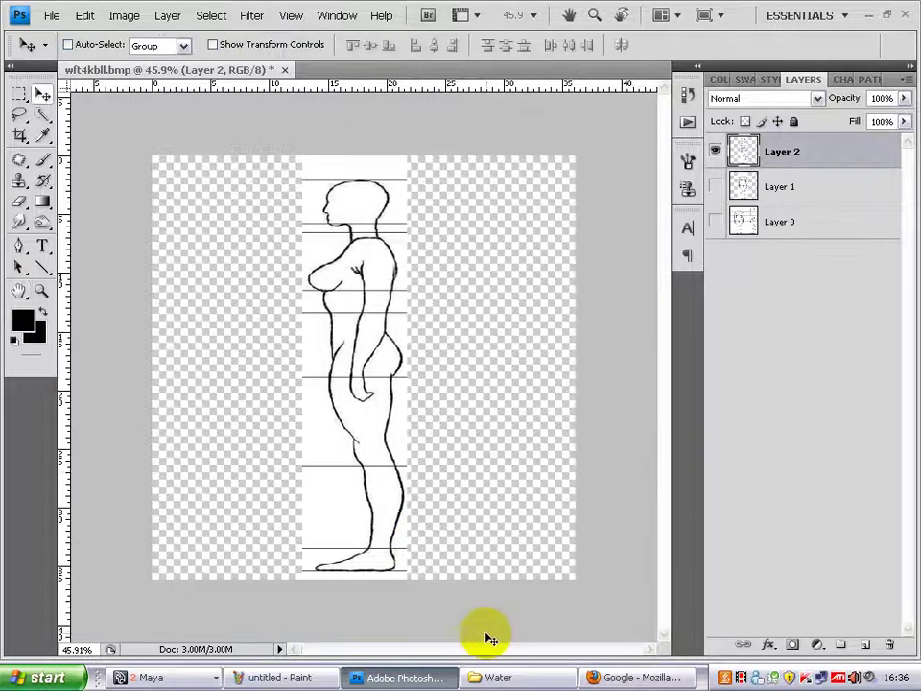
# Step: Switch to Maya and draw a polygon plane covering the whole grid
pyautogui.click(158, 678)
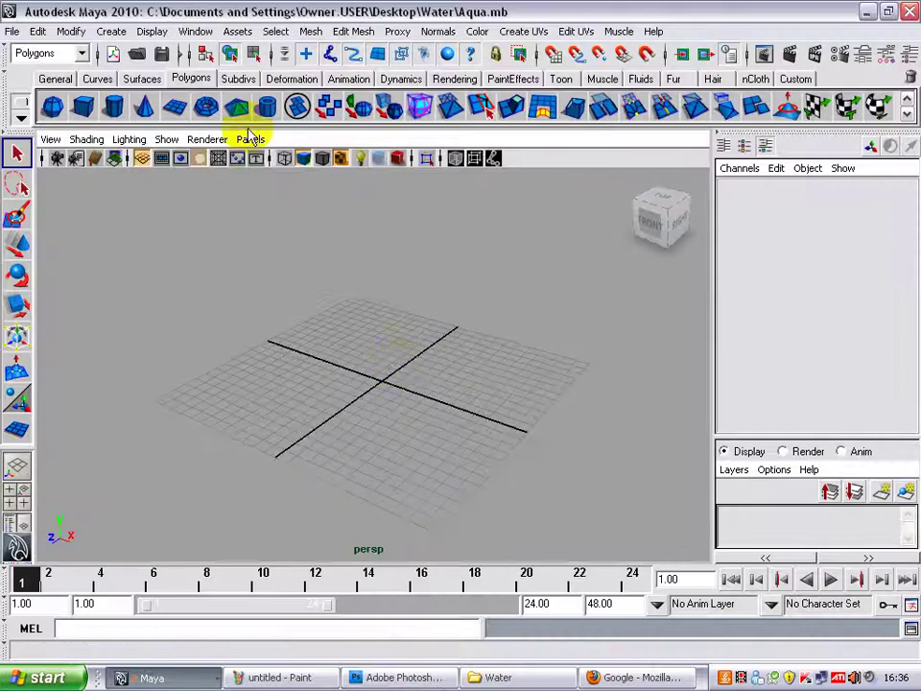
pyautogui.click(83, 107)
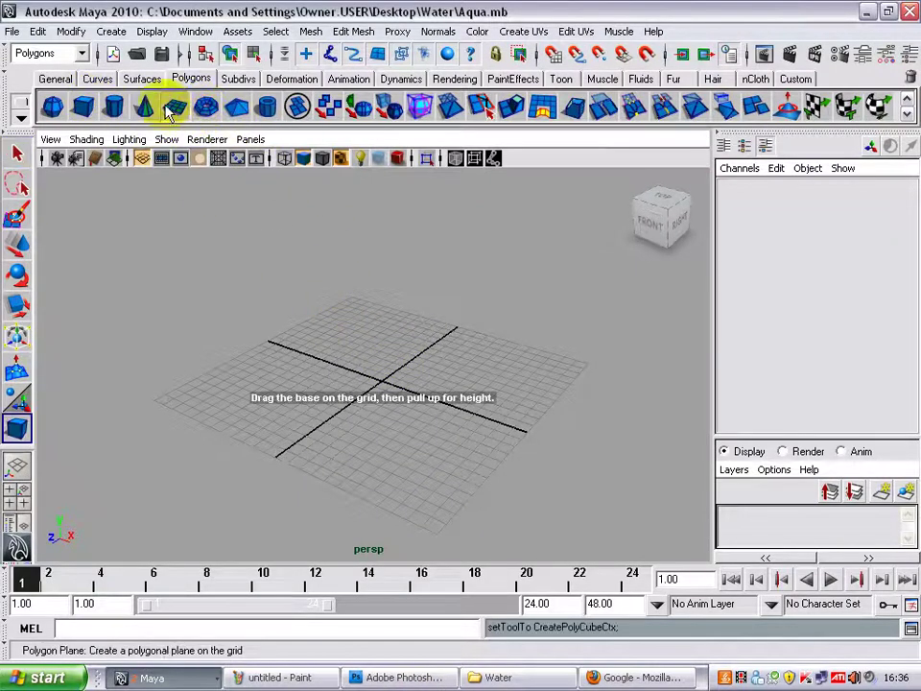
pyautogui.click(175, 107)
pyautogui.keyDown('alt'); pyautogui.moveTo(403, 370); pyautogui.dragTo(320, 299); pyautogui.keyUp('alt')
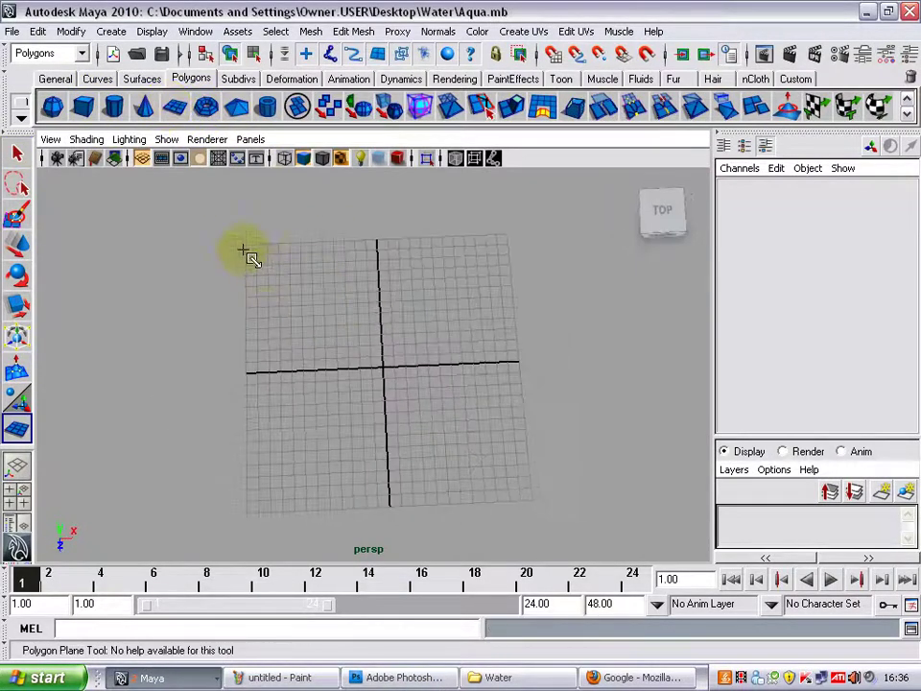
pyautogui.moveTo(256, 262); pyautogui.dragTo(537, 506)
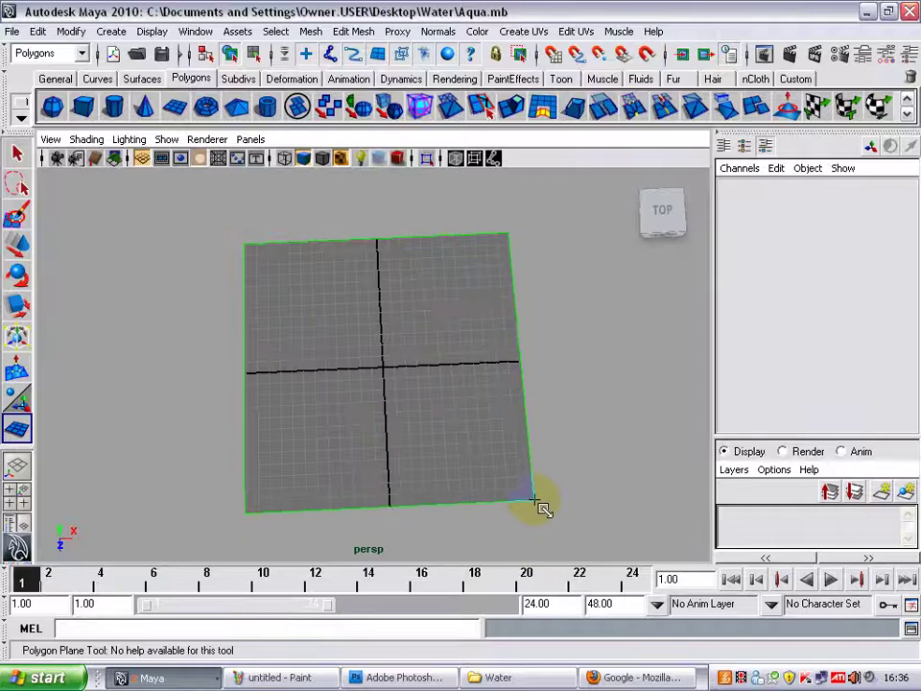
# Step: Duplicate the plane and stand the copy upright with Rotate Z set to 90
pyautogui.keyDown('alt'); pyautogui.moveTo(594, 489); pyautogui.dragTo(519, 370); pyautogui.keyUp('alt')
pyautogui.hotkey('ctrl', 'd')
pyautogui.press('r')
pyautogui.press('e')
pyautogui.moveTo(422, 354); pyautogui.dragTo(499, 326)
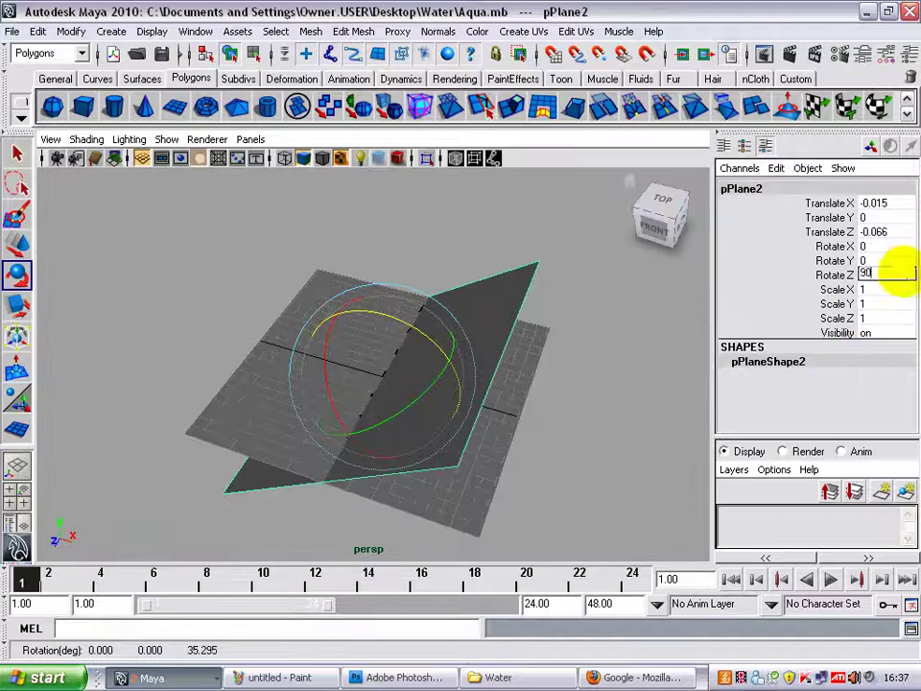
pyautogui.click(897, 272)
pyautogui.write('90')
pyautogui.press('Return')
pyautogui.click(565, 329)
pyautogui.click(419, 298)
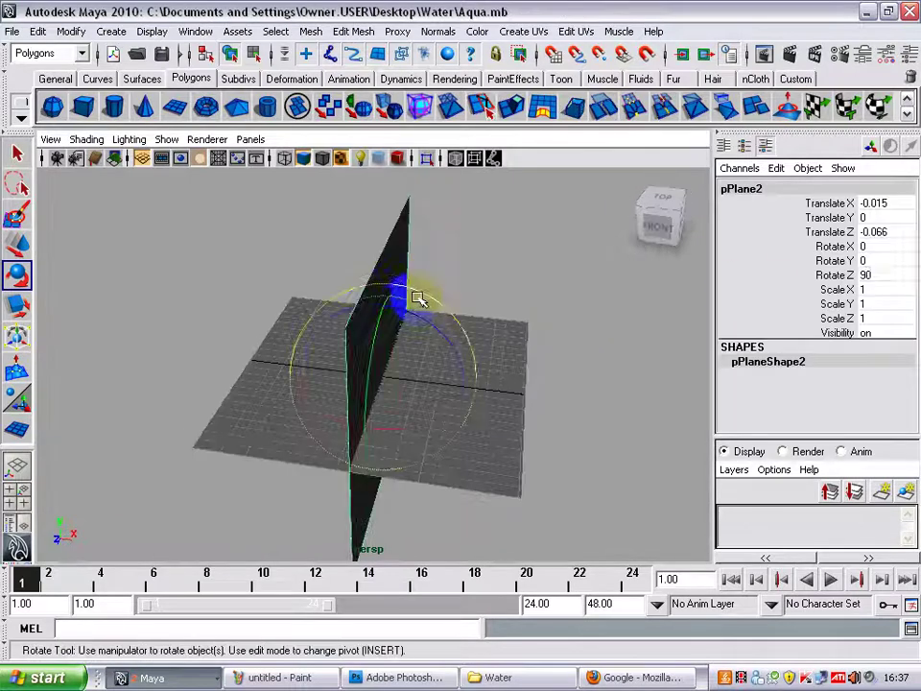
# Step: Move the upright duplicate plane along X past the grid's edge, to about -13.7
pyautogui.press('w')
pyautogui.keyDown('alt'); pyautogui.moveTo(420, 299); pyautogui.dragTo(527, 273); pyautogui.keyUp('alt')
pyautogui.moveTo(415, 372); pyautogui.dragTo(290, 373)
# Step: Stand the original flat plane upright by setting its Rotate X to 90
pyautogui.keyDown('alt'); pyautogui.moveTo(290, 372); pyautogui.dragTo(477, 371); pyautogui.keyUp('alt')
pyautogui.click(470, 374)
pyautogui.press('r')
pyautogui.press('e')
pyautogui.moveTo(361, 321); pyautogui.dragTo(684, 259)
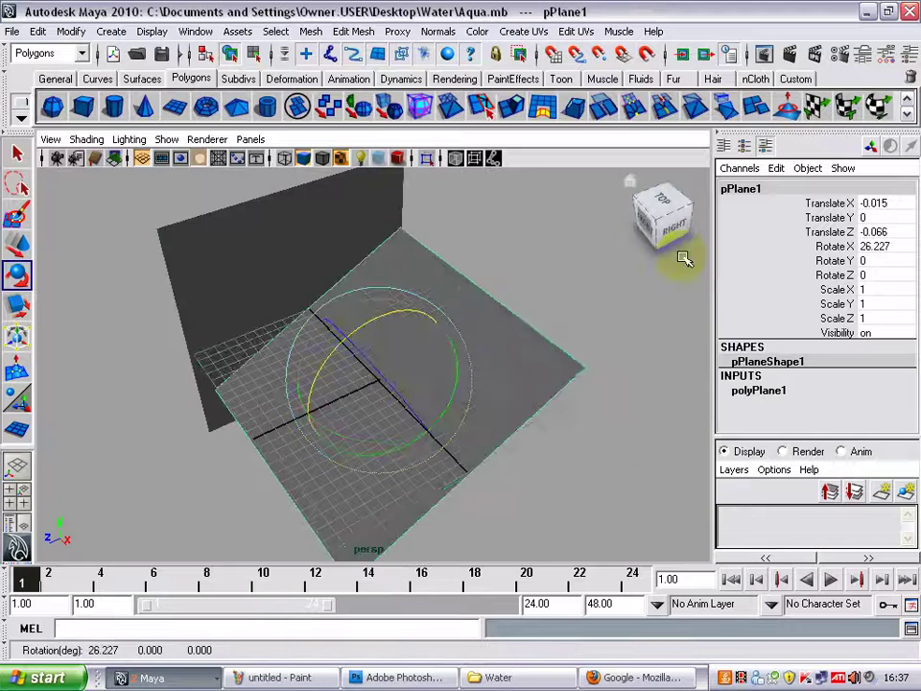
pyautogui.click(866, 247)
pyautogui.write('90')
pyautogui.press('Return')
# Step: Move the original plane back along Z behind the grid, to about -13.2
pyautogui.press('w')
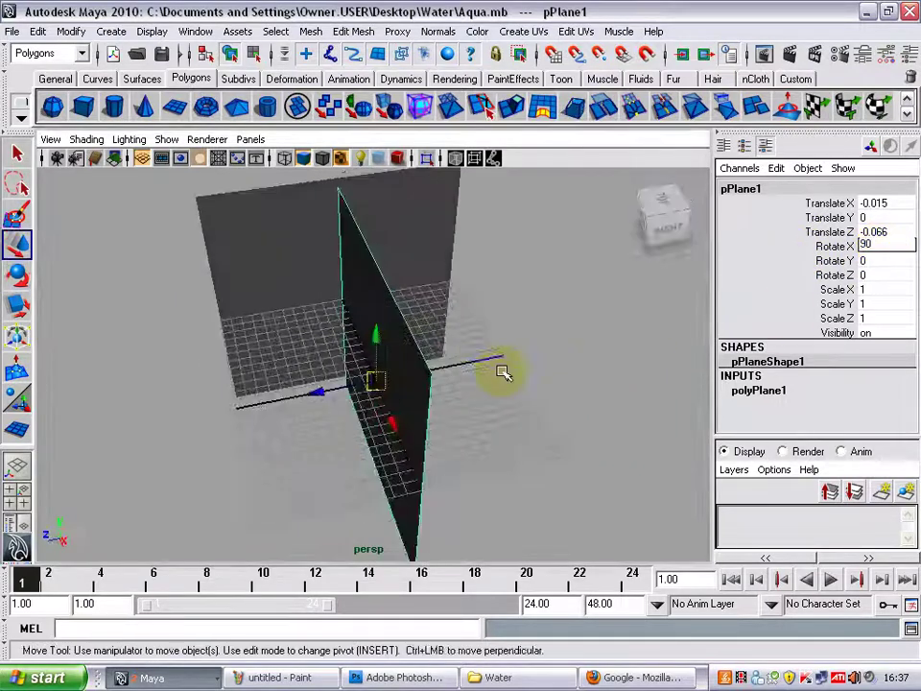
pyautogui.moveTo(316, 392); pyautogui.dragTo(617, 364)
pyautogui.moveTo(384, 335); pyautogui.dragTo(387, 331)
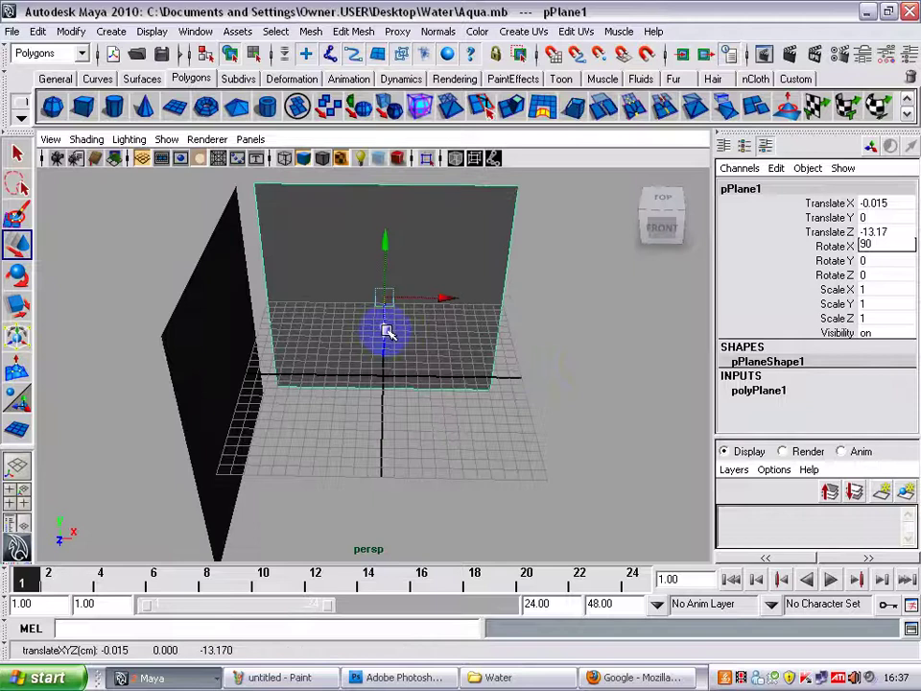
pyautogui.keyDown('alt'); pyautogui.moveTo(314, 286); pyautogui.dragTo(213, 328); pyautogui.keyUp('alt')
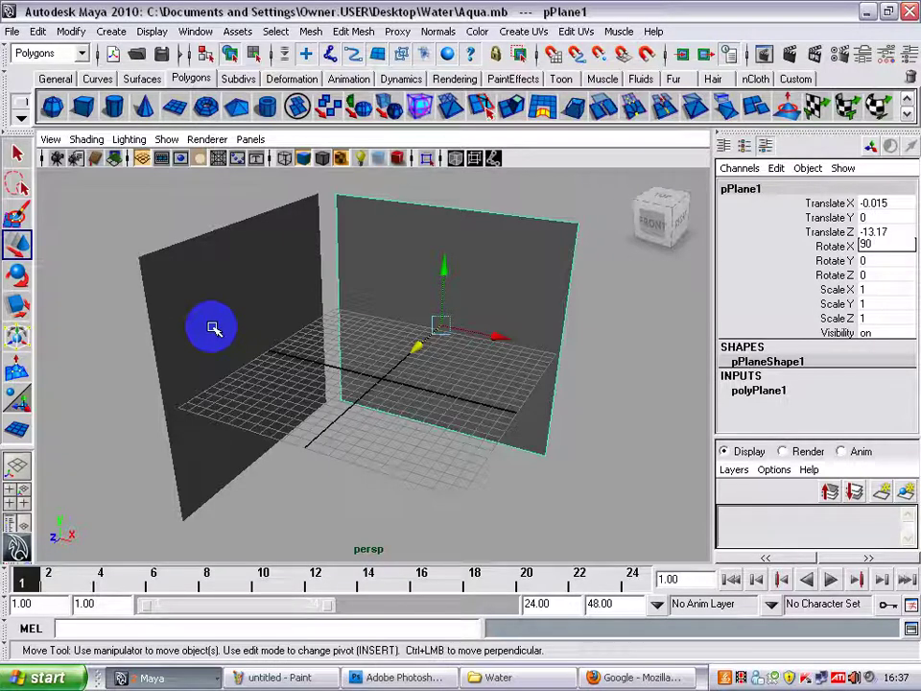
pyautogui.keyDown('alt'); pyautogui.moveTo(590, 400); pyautogui.dragTo(451, 394); pyautogui.keyUp('alt')
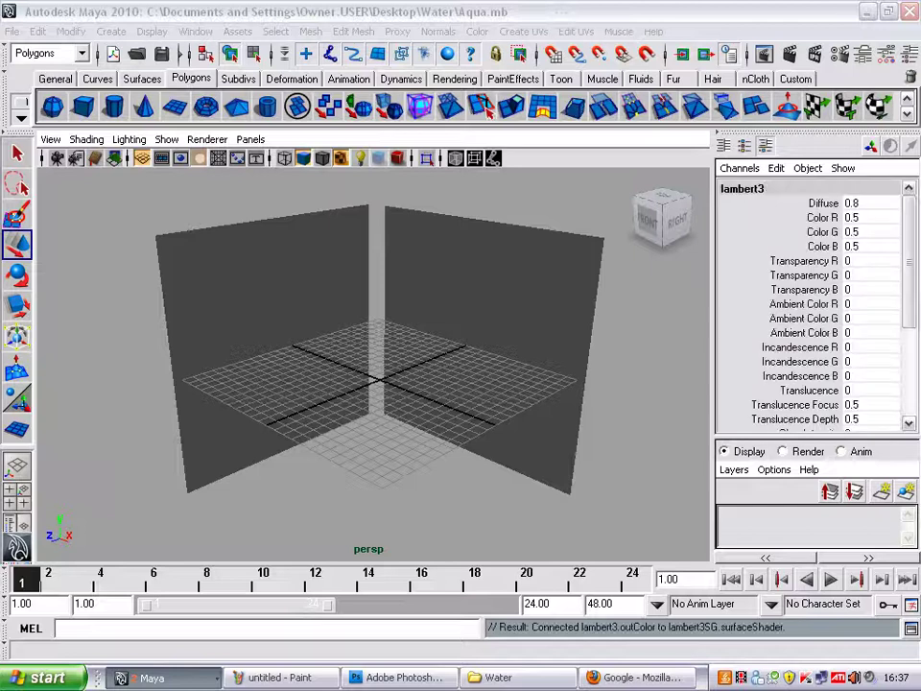
# Step: Assign the Lambert material lambert3 from Hypershade to the duplicate plane pPlane2
pyautogui.moveTo(419, 337); pyautogui.dragTo(420, 340, button='middle')
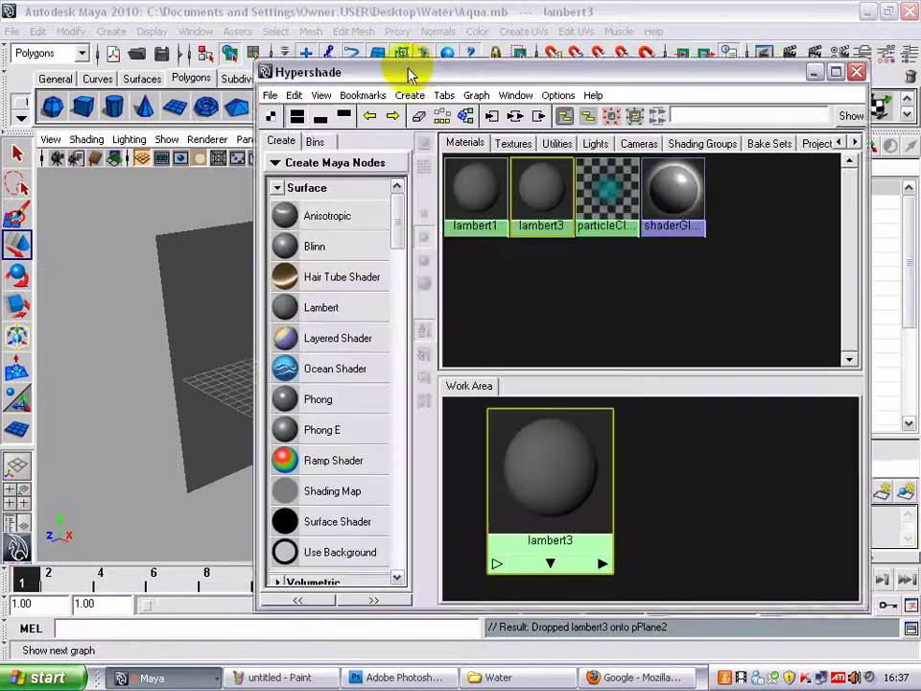
pyautogui.moveTo(410, 76); pyautogui.dragTo(472, 62)
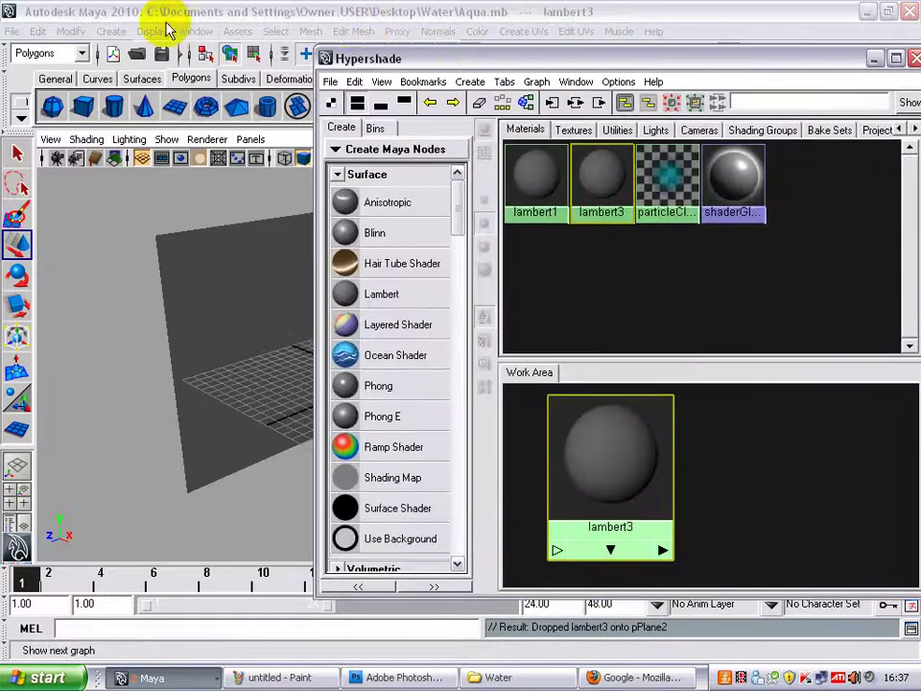
pyautogui.click(195, 31)
pyautogui.moveTo(307, 75)
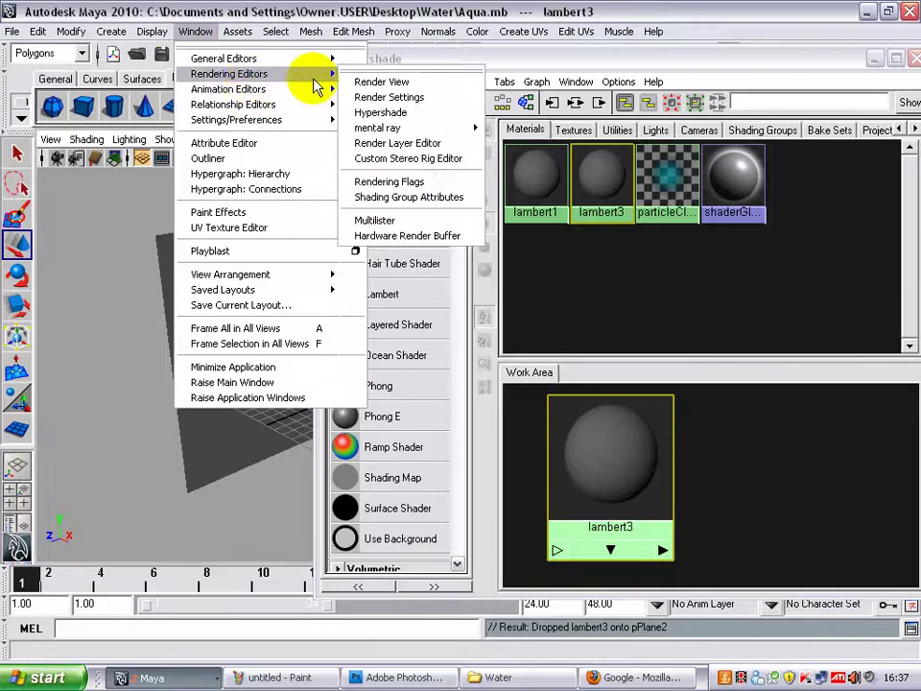
pyautogui.click(621, 248)
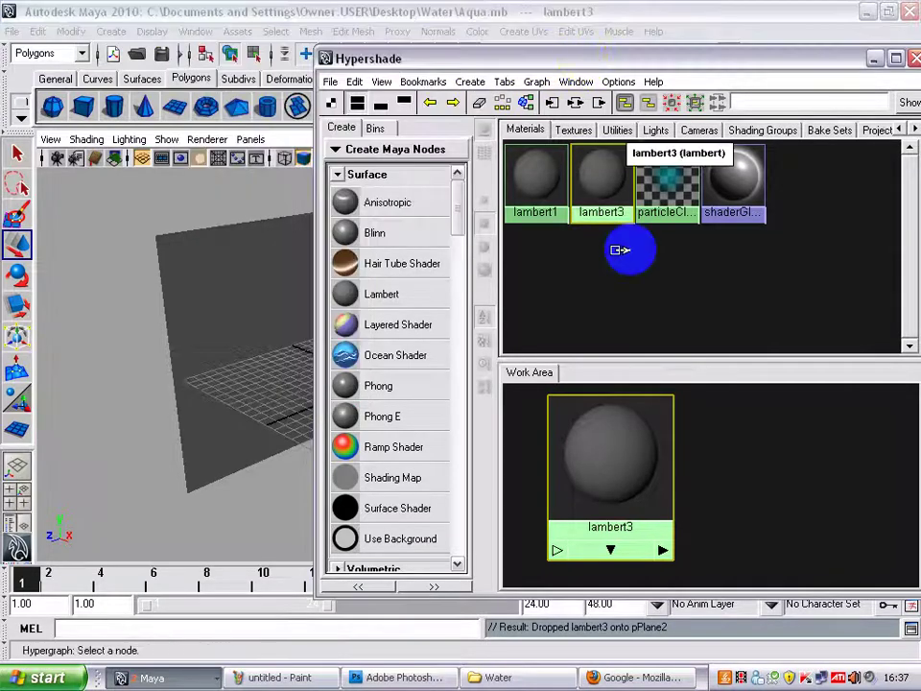
pyautogui.moveTo(608, 441); pyautogui.dragTo(243, 279, button='middle')
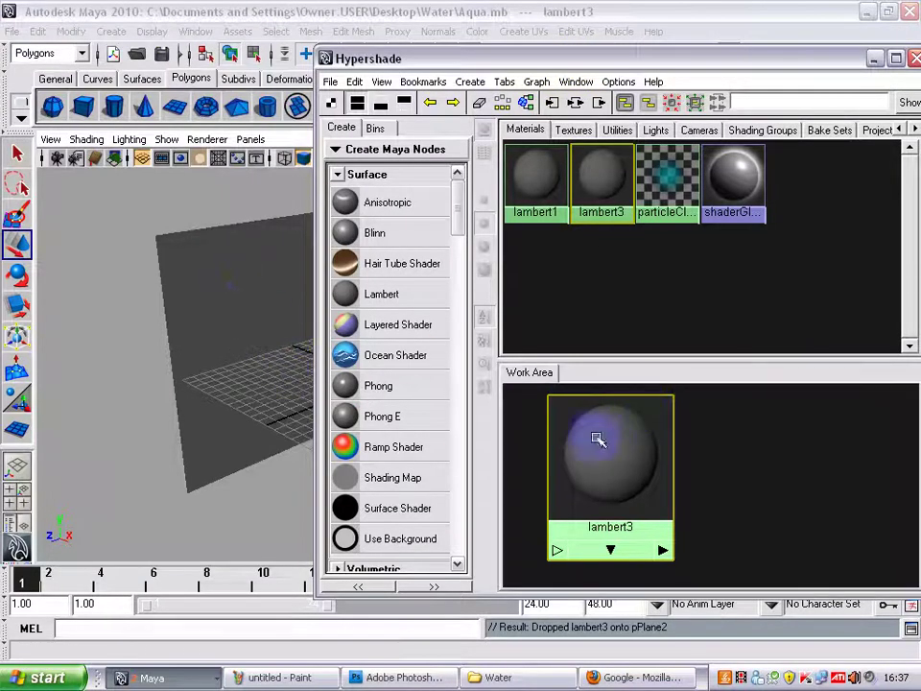
pyautogui.moveTo(591, 444); pyautogui.dragTo(212, 284, button='middle')
# Step: Close Hypershade and map a File texture to the Color of lambert3
pyautogui.click(914, 58)
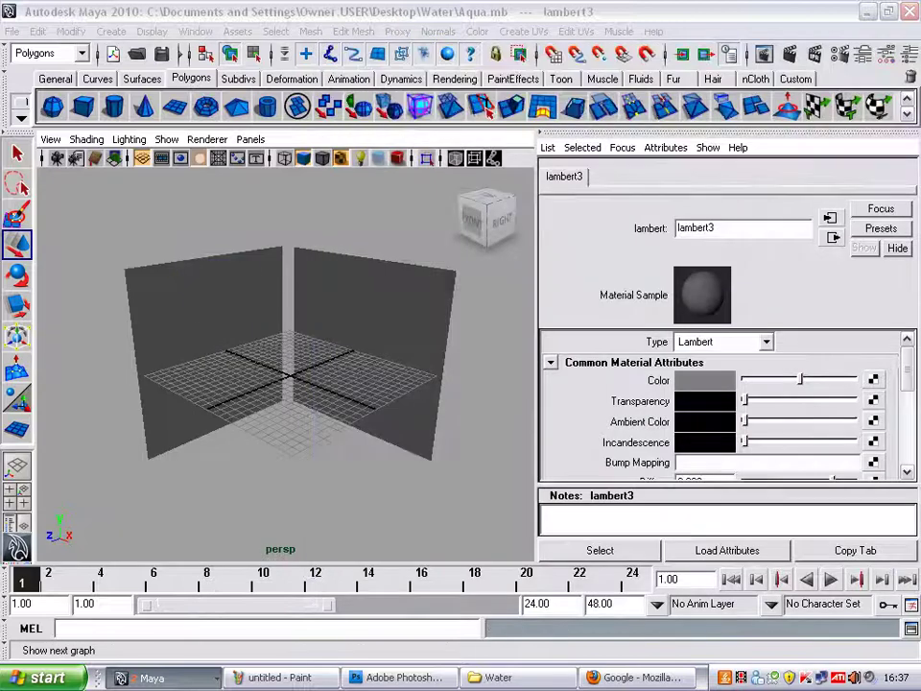
pyautogui.click(873, 380)
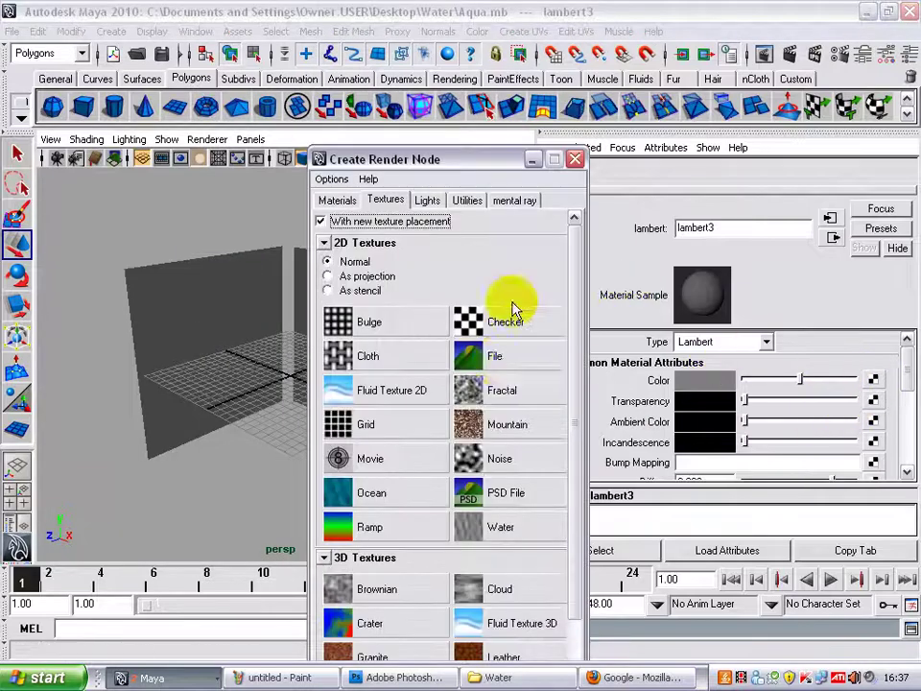
pyautogui.click(500, 359)
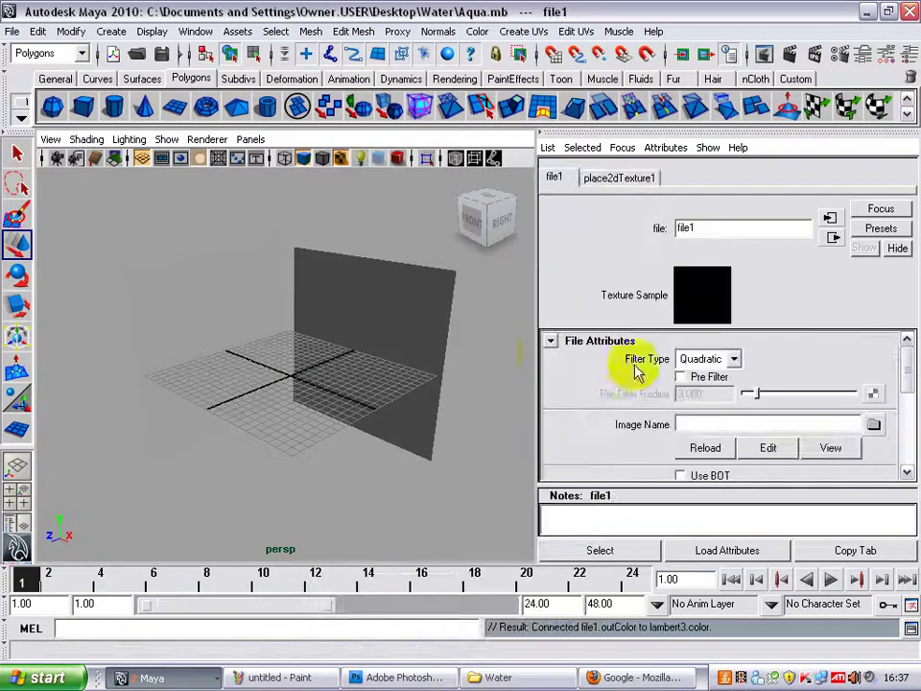
# Step: Load ref1.jpg from the Task info folder as the file texture's image
pyautogui.click(874, 426)
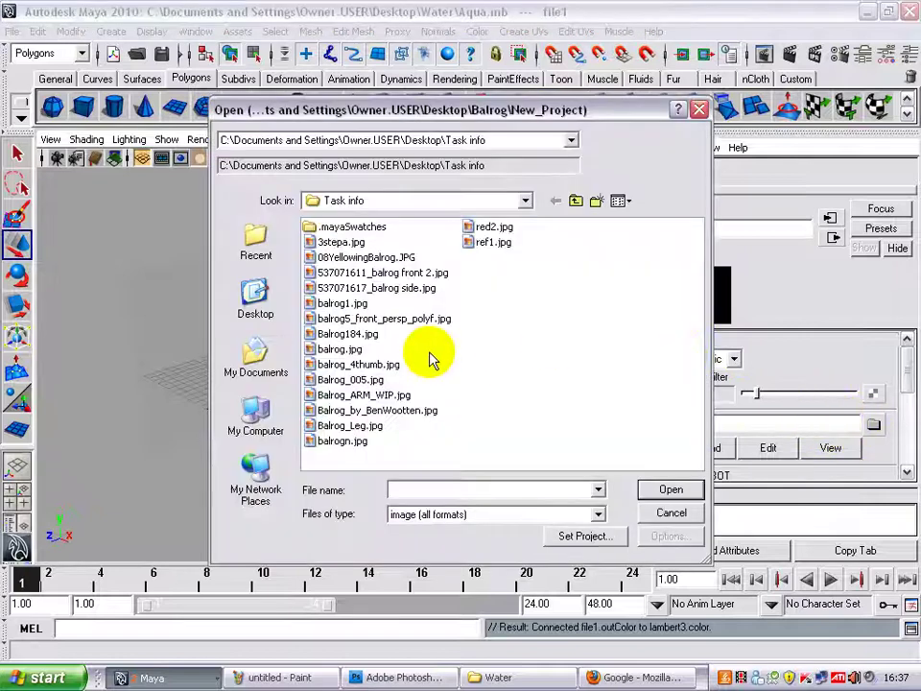
pyautogui.click(493, 243)
pyautogui.click(667, 487)
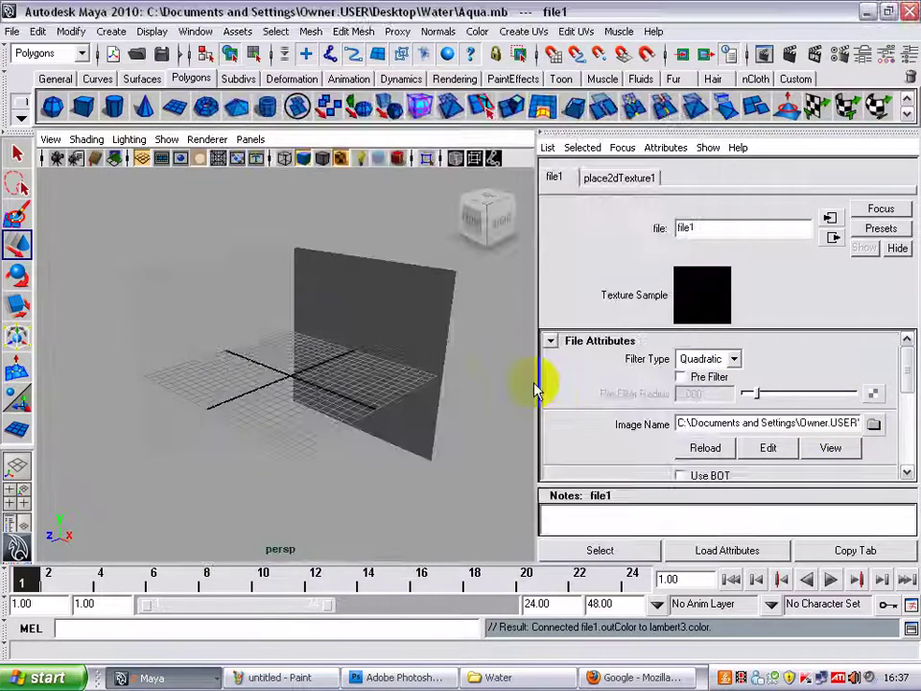
# Step: Replace the file texture's image with R1.jpg from the Water folder on the Desktop
pyautogui.click(873, 423)
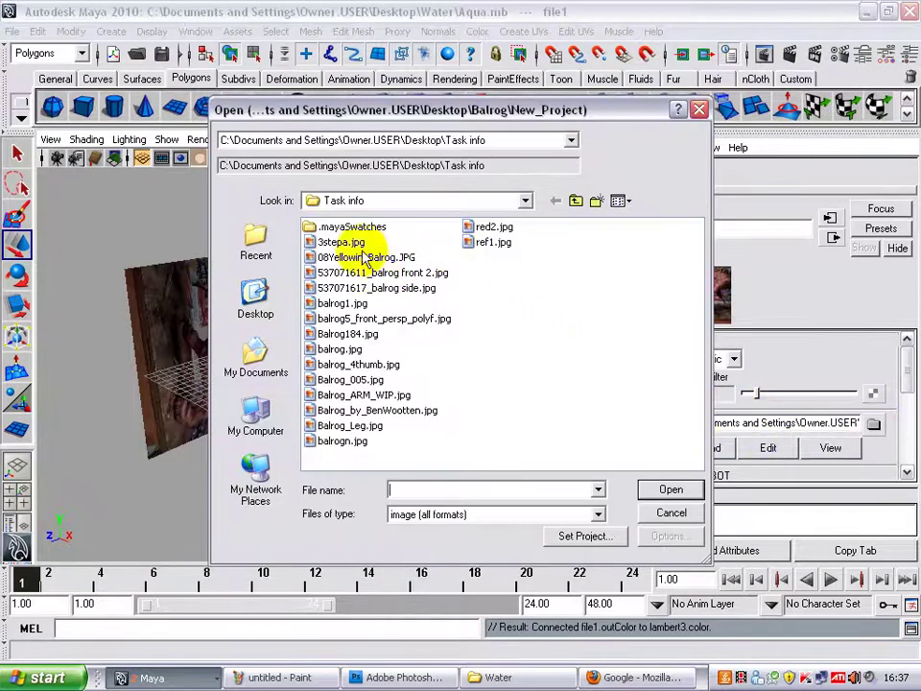
pyautogui.click(576, 201)
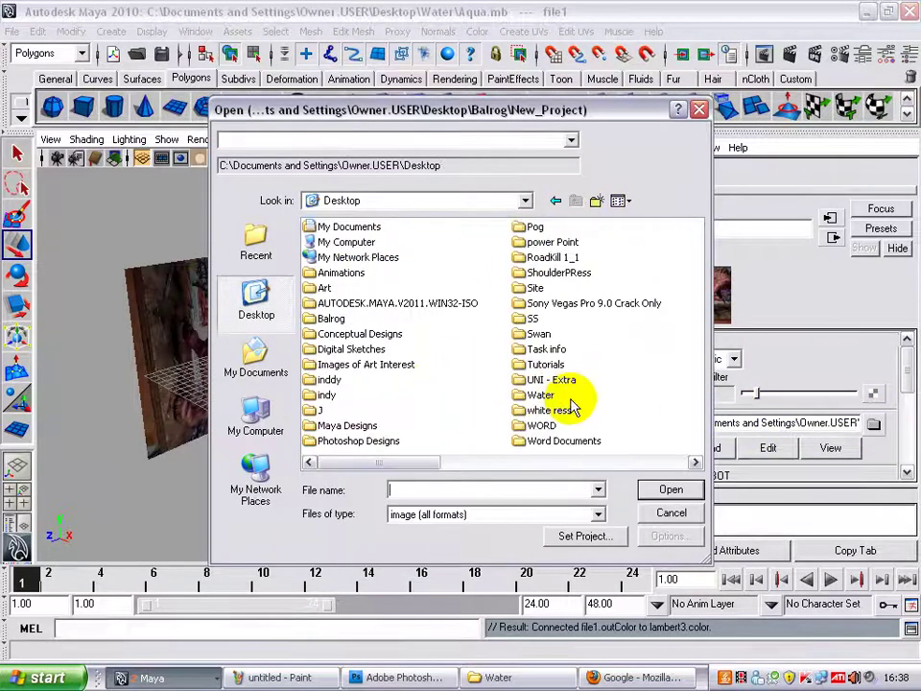
pyautogui.doubleClick(541, 398)
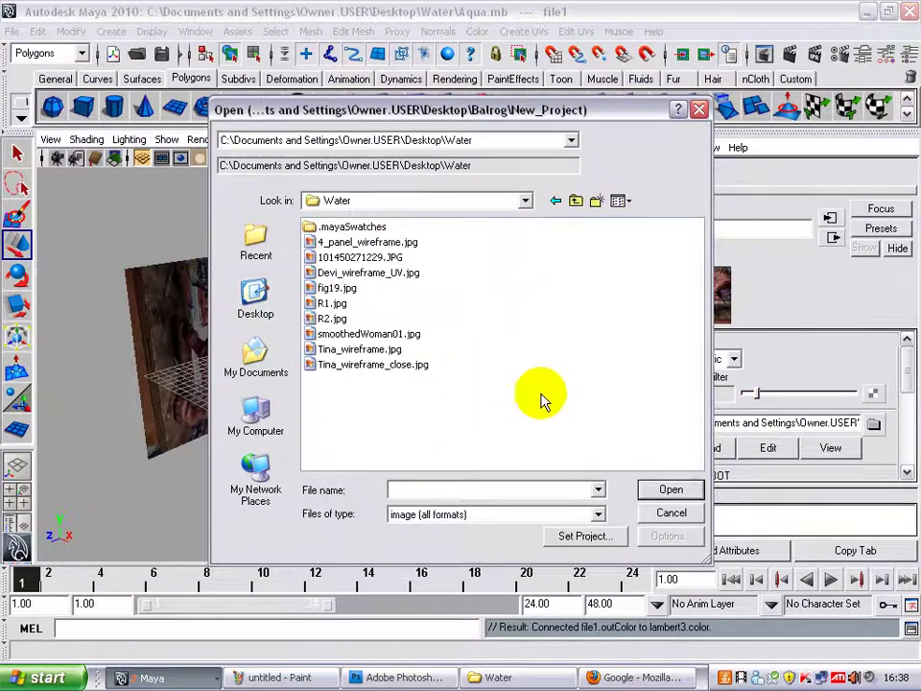
pyautogui.doubleClick(338, 305)
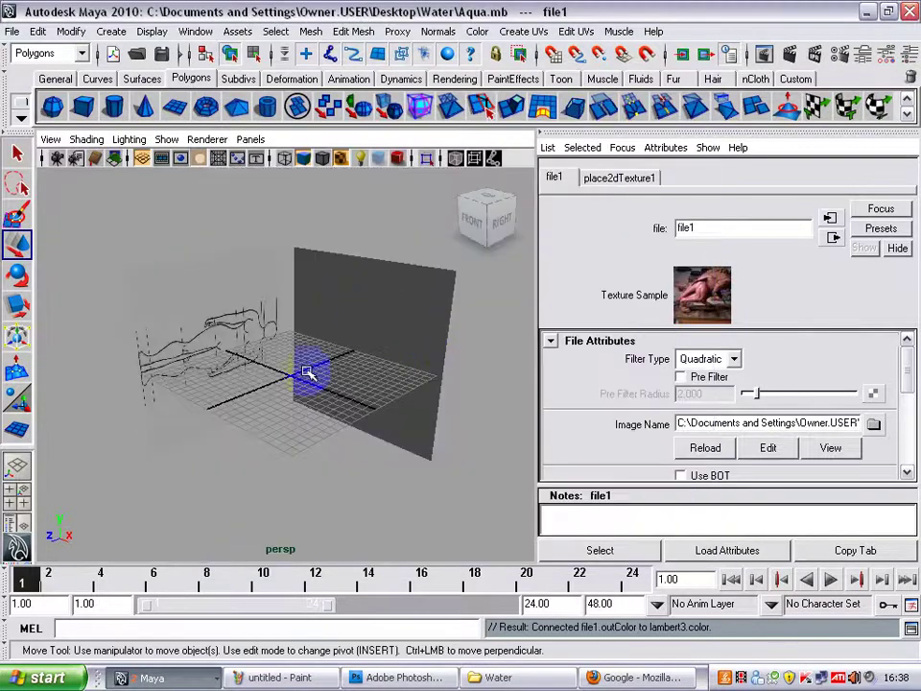
# Step: Turn the front-view plane so the figure stands upright by setting its Rotate Y to -90, then deselect it
pyautogui.keyDown('alt'); pyautogui.moveTo(294, 360); pyautogui.dragTo(378, 376); pyautogui.keyUp('alt')
pyautogui.hotkey('ctrl', 'a')
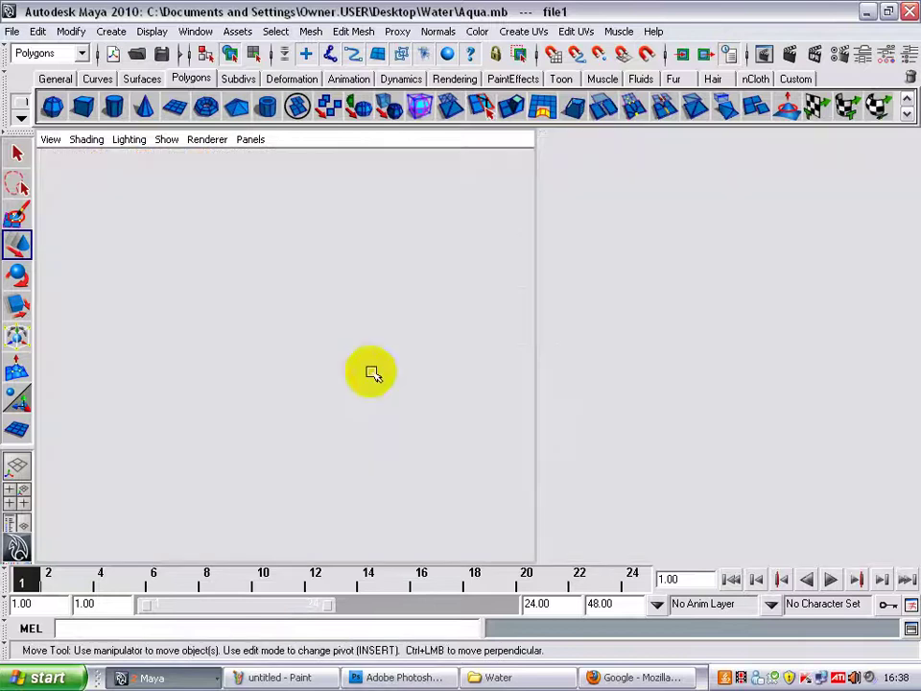
pyautogui.click(357, 336)
pyautogui.press('e')
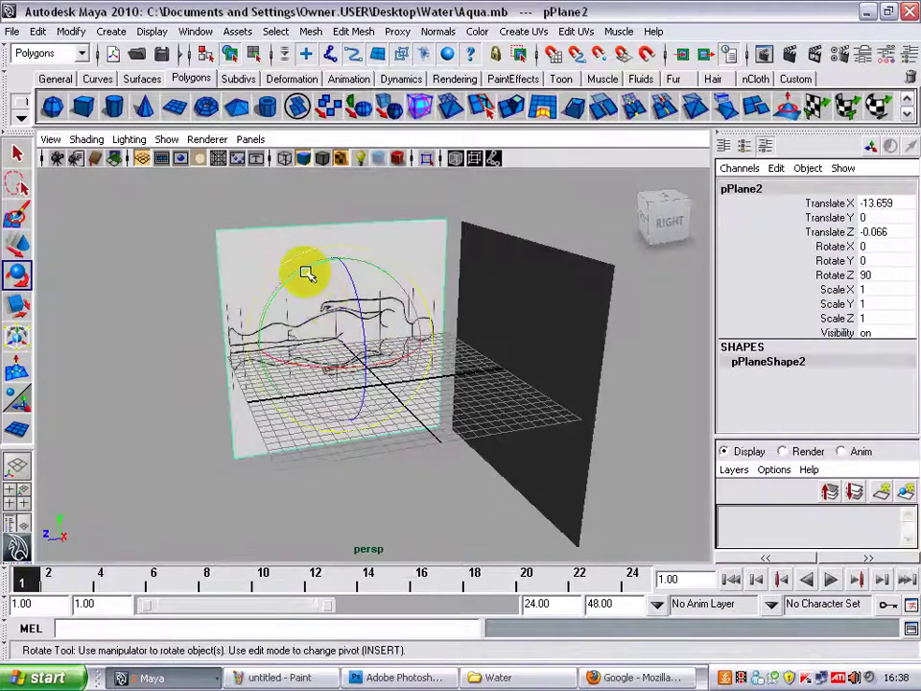
pyautogui.keyDown('alt'); pyautogui.moveTo(307, 296); pyautogui.dragTo(295, 304); pyautogui.keyUp('alt')
pyautogui.moveTo(230, 272); pyautogui.dragTo(163, 287)
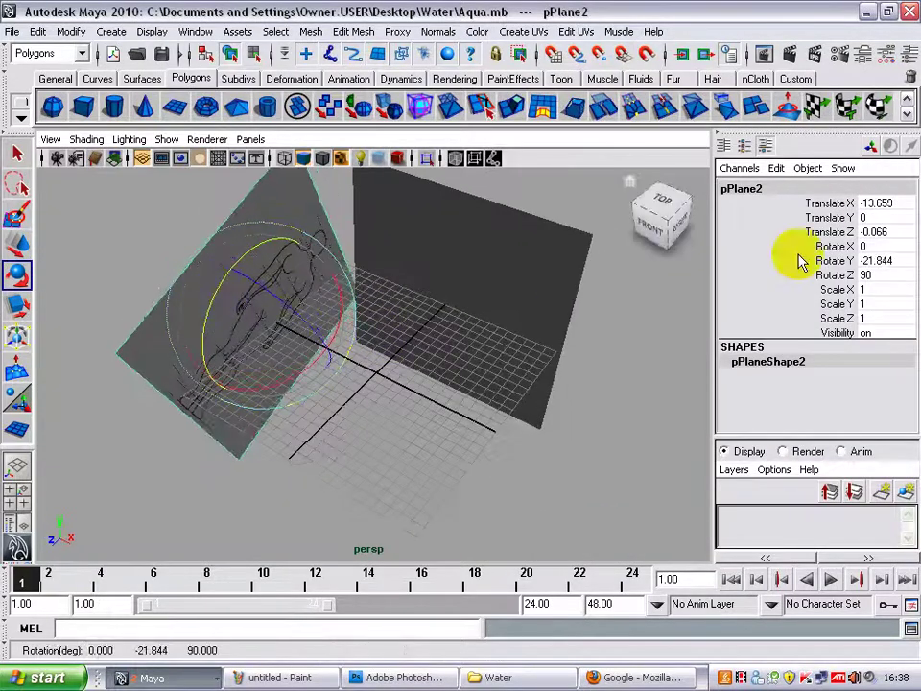
pyautogui.click(851, 259)
pyautogui.write('-90')
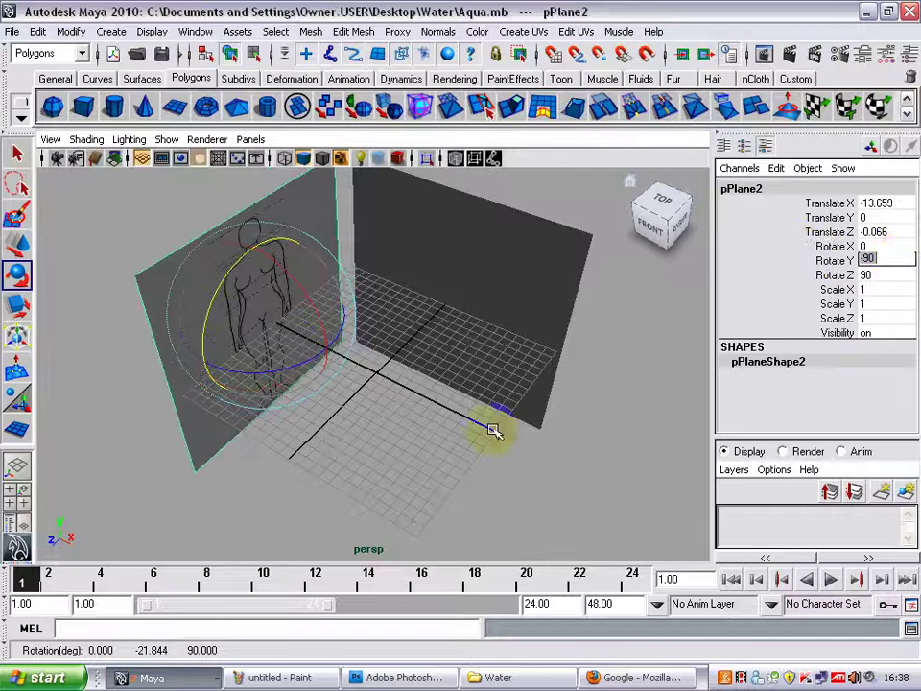
pyautogui.press('Return')
pyautogui.keyDown('alt'); pyautogui.moveTo(492, 431); pyautogui.dragTo(582, 442); pyautogui.keyUp('alt')
pyautogui.click(484, 455)
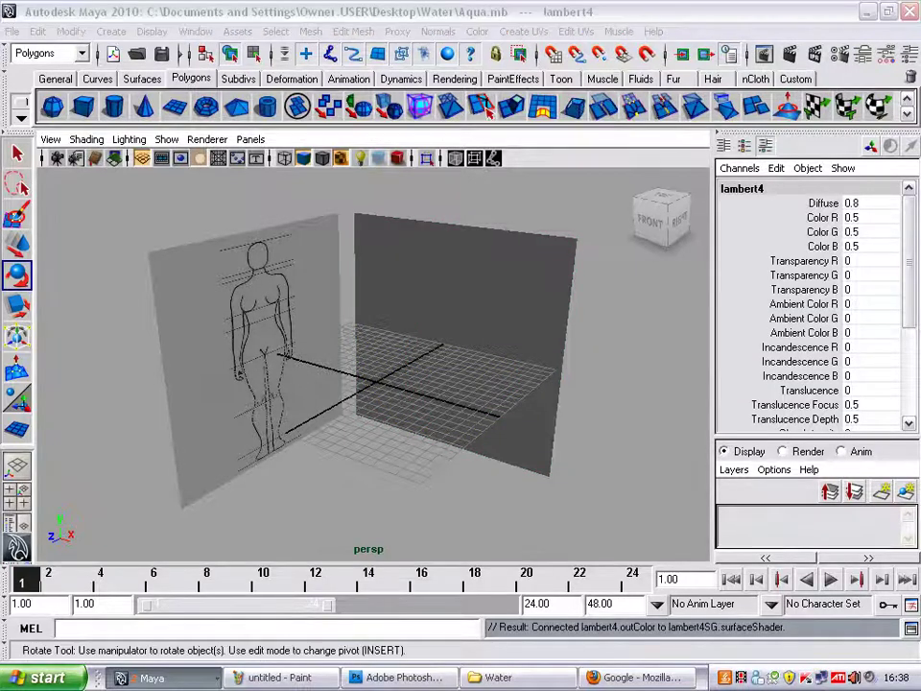
# Step: Assign lambert4 to the untextured plane pPlane1 and map R2.jpg from the Water folder to its Color as a File texture
pyautogui.moveTo(585, 276); pyautogui.dragTo(518, 316, button='middle')
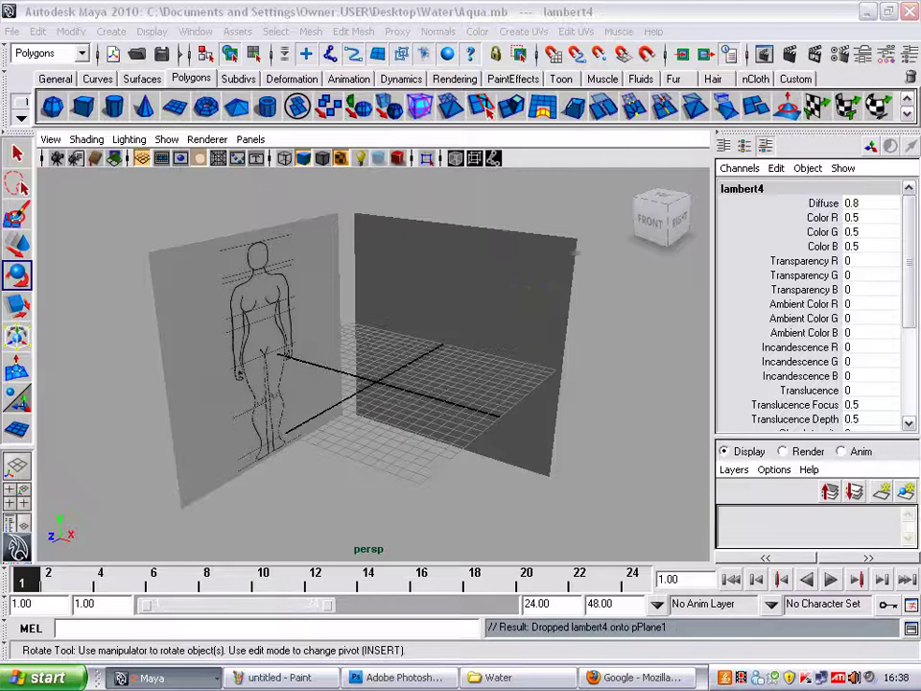
pyautogui.hotkey('ctrl', 'a')
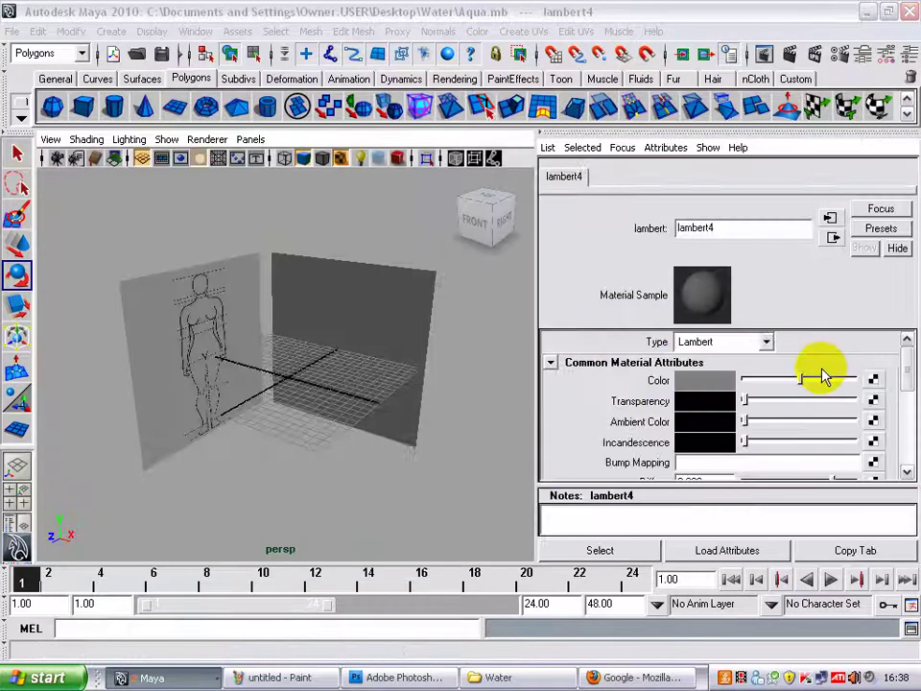
pyautogui.click(872, 379)
pyautogui.click(536, 362)
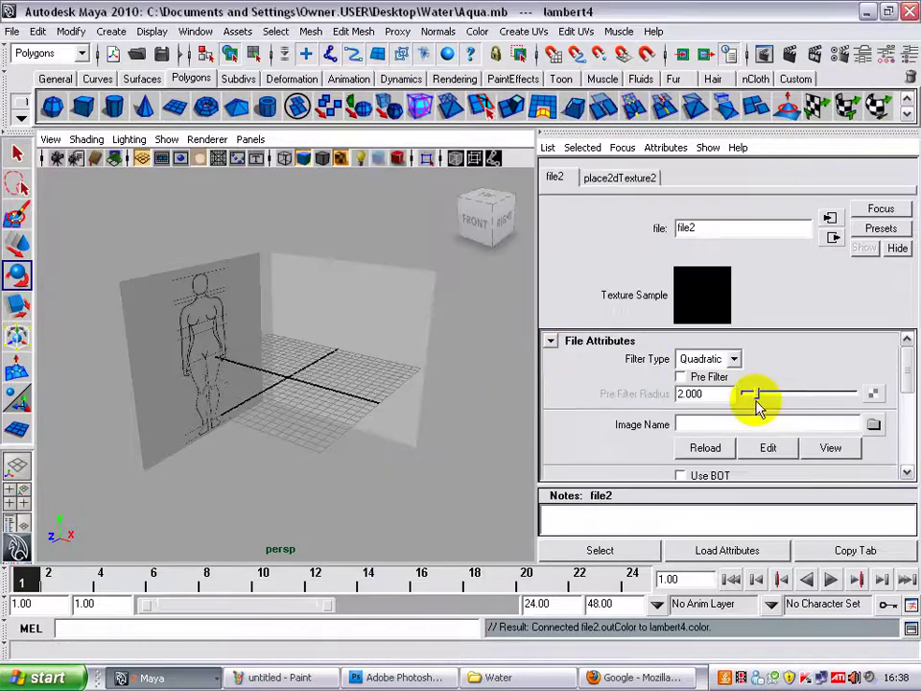
pyautogui.click(872, 425)
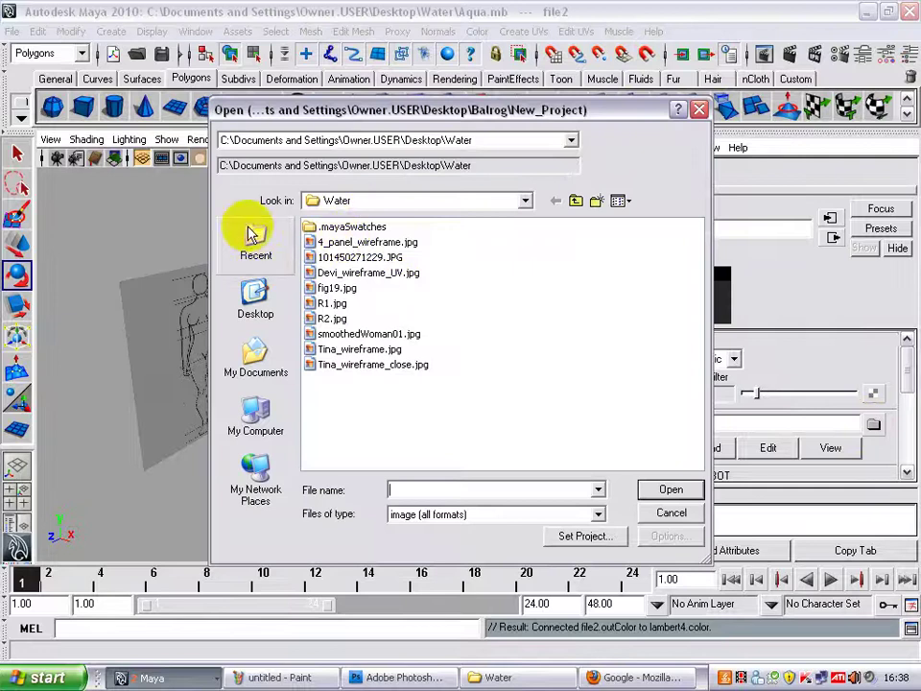
pyautogui.doubleClick(331, 318)
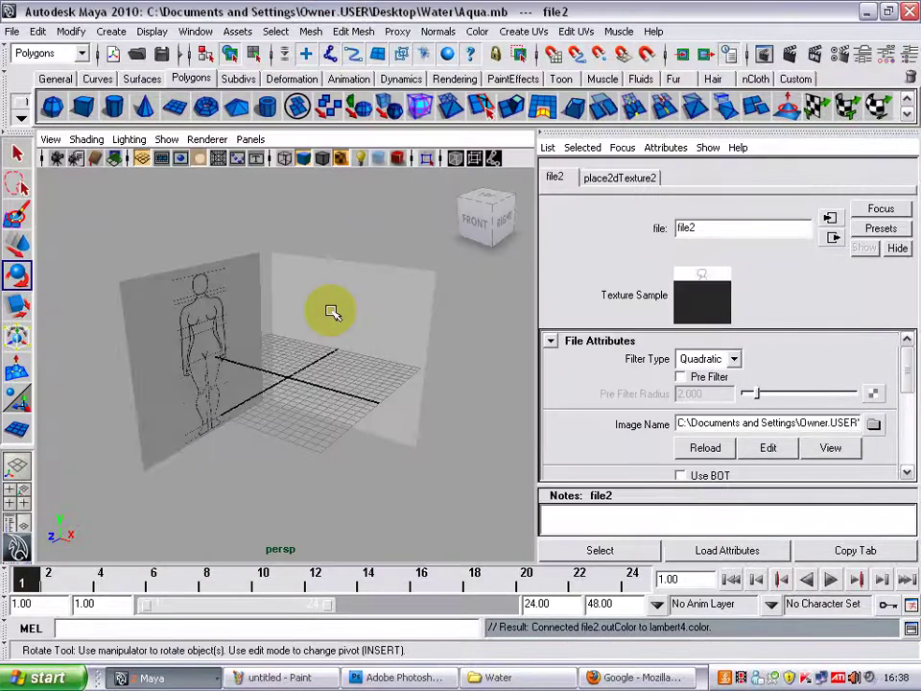
# Step: Deselect the texture node and examine both reference planes in the perspective view from several angles and distances
pyautogui.keyDown('alt'); pyautogui.moveTo(460, 377); pyautogui.dragTo(619, 352); pyautogui.keyUp('alt')
pyautogui.moveTo(499, 360)
pyautogui.keyDown('alt'); pyautogui.mouseDown()
pyautogui.moveTo(437, 365)
pyautogui.moveTo(510, 366)
pyautogui.mouseUp(); pyautogui.keyUp('alt')
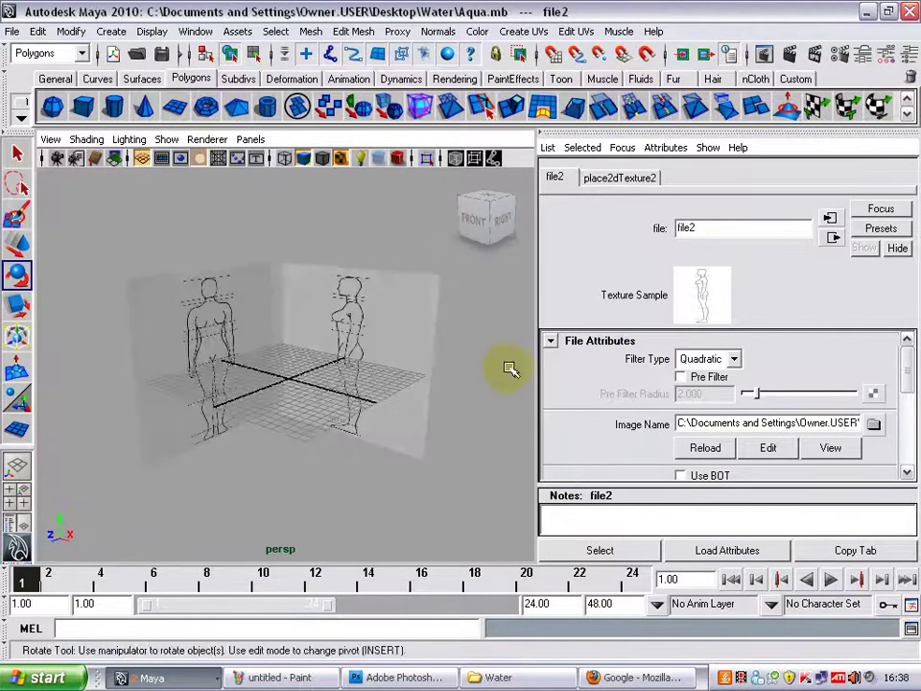
pyautogui.keyDown('alt'); pyautogui.moveTo(486, 303); pyautogui.dragTo(446, 315); pyautogui.keyUp('alt')
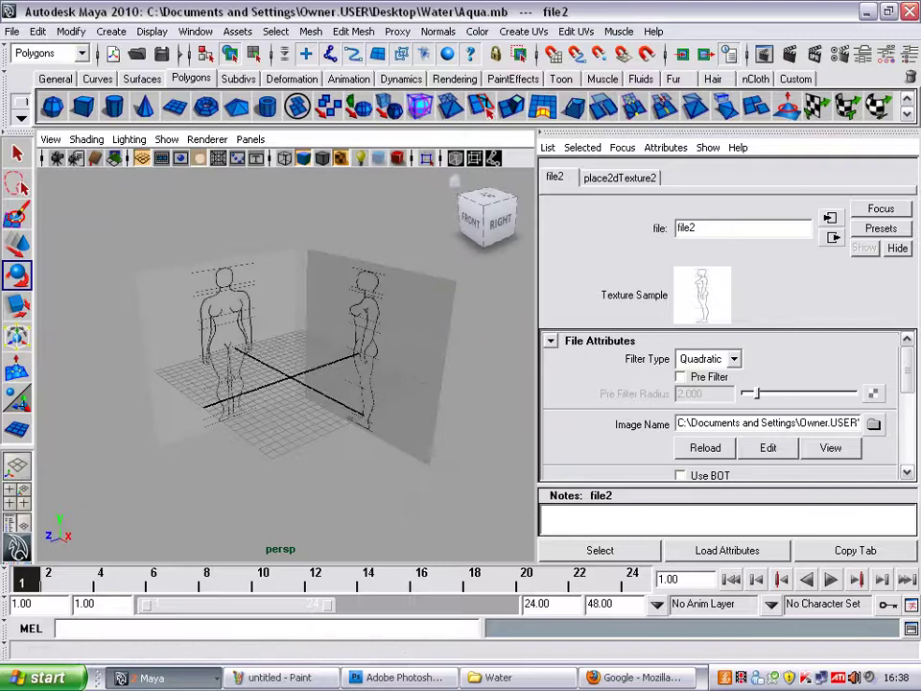
pyautogui.click(469, 372)
pyautogui.hotkey('ctrl', 'a')
pyautogui.keyDown('alt'); pyautogui.moveTo(514, 373); pyautogui.dragTo(397, 377, button='right'); pyautogui.keyUp('alt')
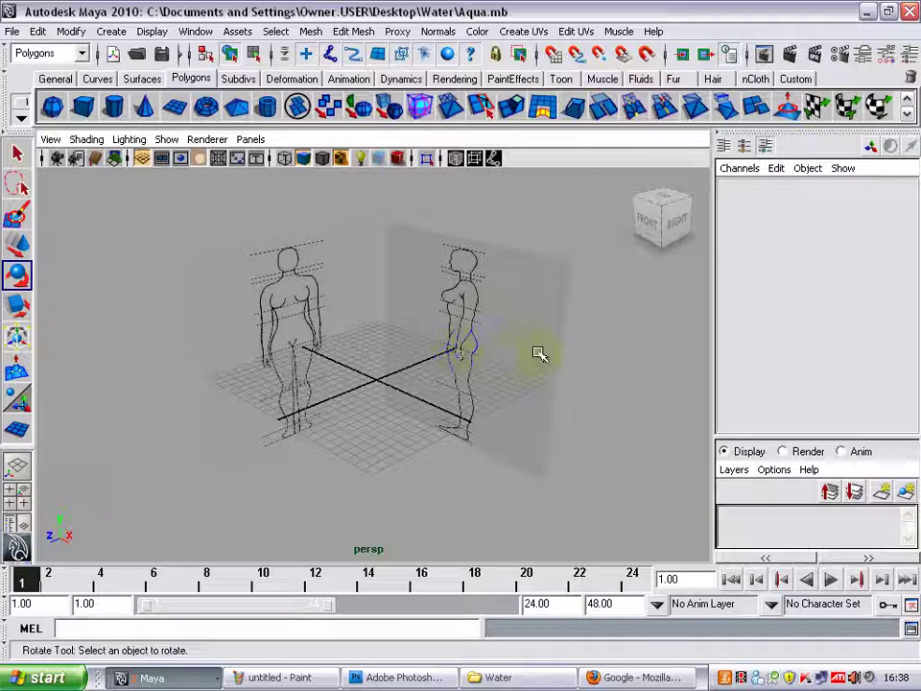
pyautogui.keyDown('alt'); pyautogui.moveTo(539, 355); pyautogui.dragTo(493, 360); pyautogui.keyUp('alt')
pyautogui.keyDown('alt'); pyautogui.moveTo(493, 359); pyautogui.dragTo(520, 370, button='middle'); pyautogui.keyUp('alt')
pyautogui.keyDown('alt'); pyautogui.moveTo(520, 370); pyautogui.dragTo(571, 394, button='right'); pyautogui.keyUp('alt')
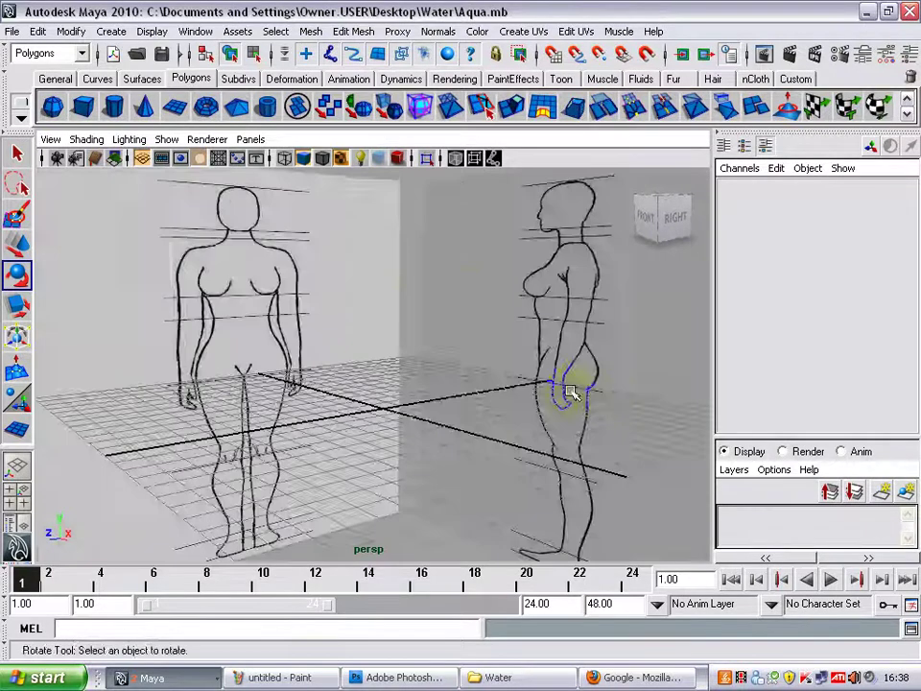
pyautogui.keyDown('alt'); pyautogui.moveTo(571, 393); pyautogui.dragTo(335, 363); pyautogui.keyUp('alt')
pyautogui.keyDown('alt'); pyautogui.moveTo(335, 364); pyautogui.dragTo(433, 371, button='right'); pyautogui.keyUp('alt')
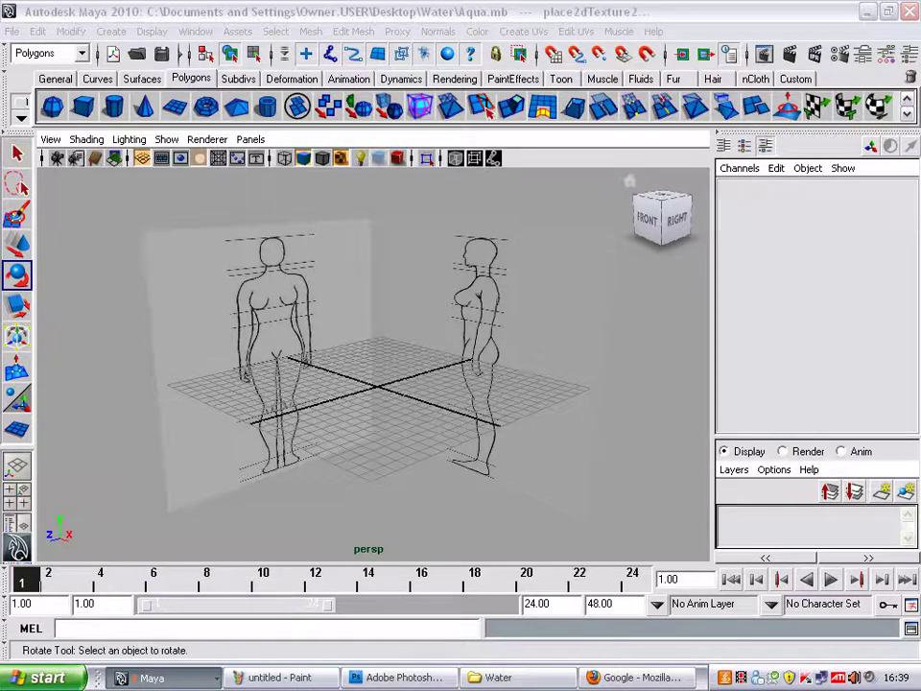
# Step: Switch to the Select tool with nothing selected and save the scene
pyautogui.click(673, 425)
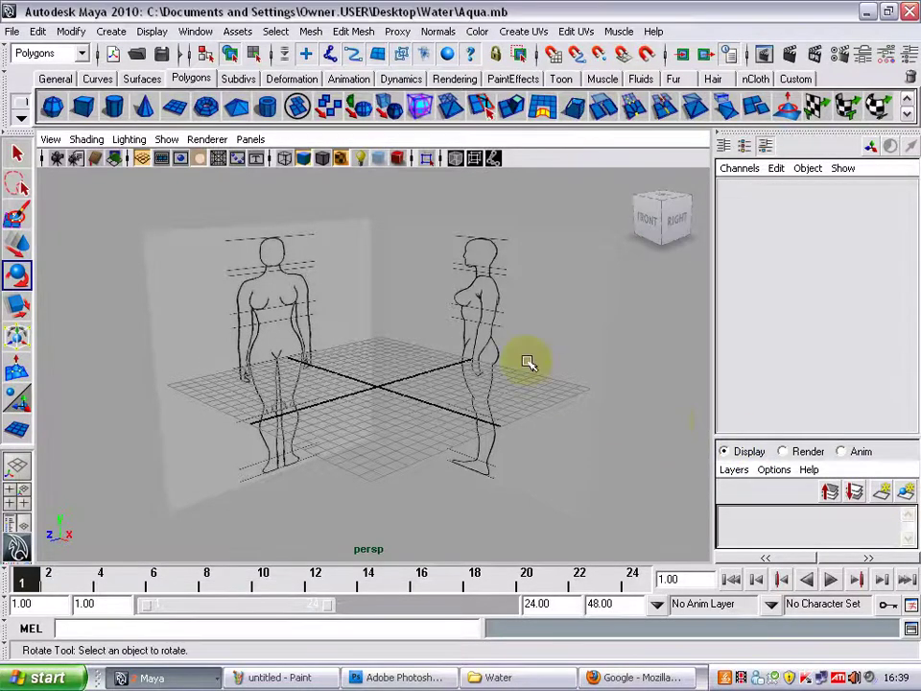
pyautogui.click(560, 391)
pyautogui.click(355, 486)
pyautogui.keyDown('alt'); pyautogui.moveTo(355, 486); pyautogui.dragTo(385, 448); pyautogui.keyUp('alt')
pyautogui.press('q')
pyautogui.hotkey('ctrl', 's')
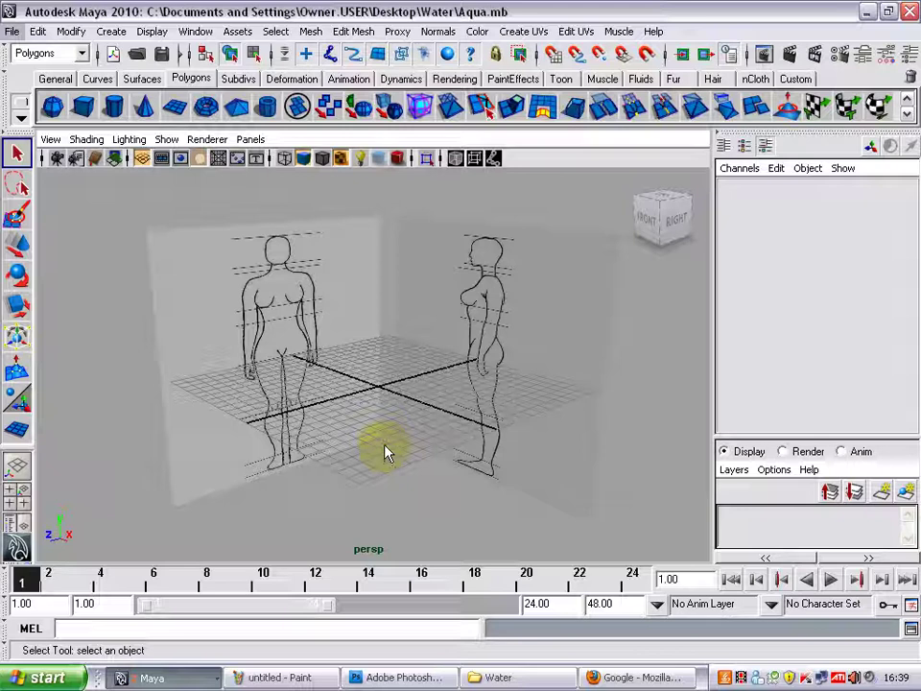
pyautogui.keyDown('alt'); pyautogui.moveTo(443, 432); pyautogui.dragTo(501, 400); pyautogui.keyUp('alt')
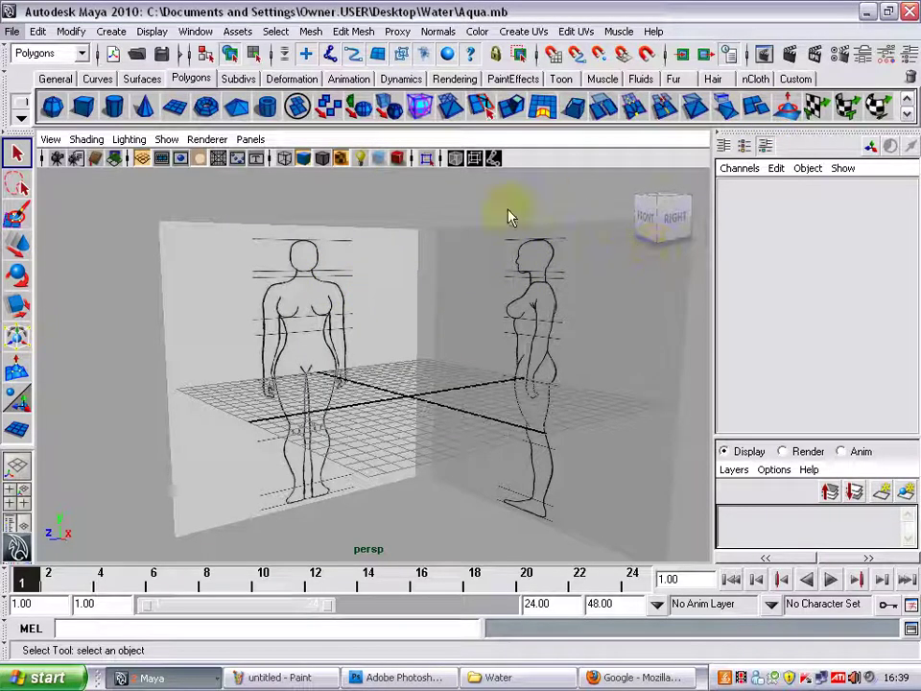
pyautogui.click(867, 13)
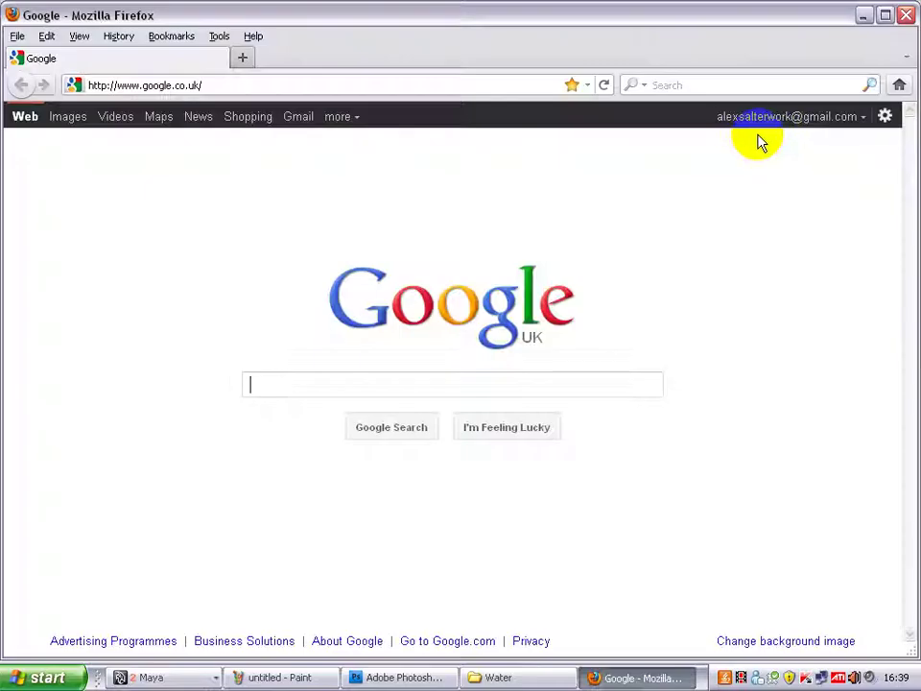
pyautogui.click(864, 16)
pyautogui.click(867, 13)
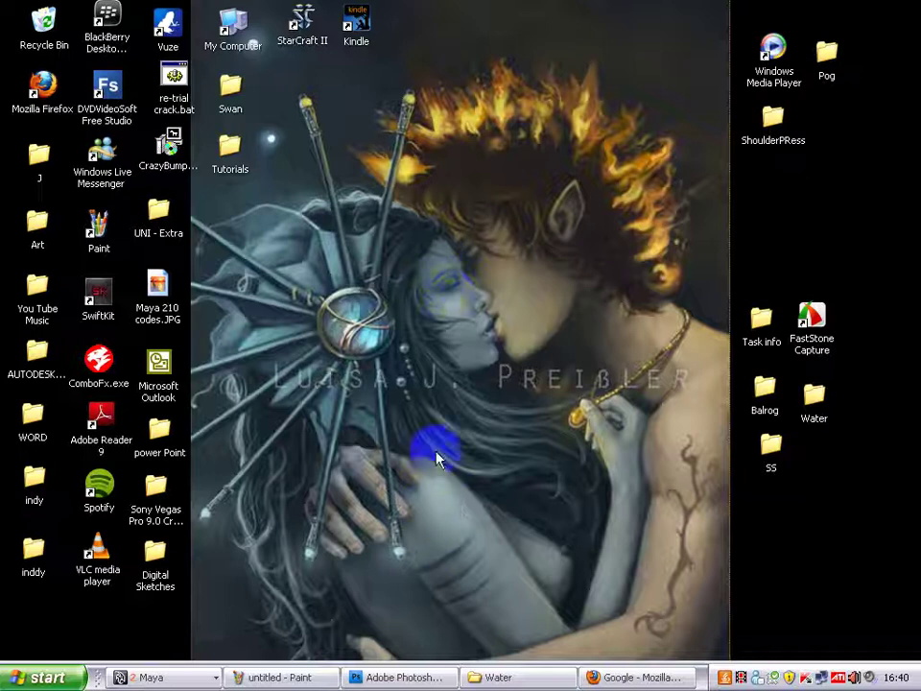
pyautogui.click(172, 676)
pyautogui.click(192, 651)
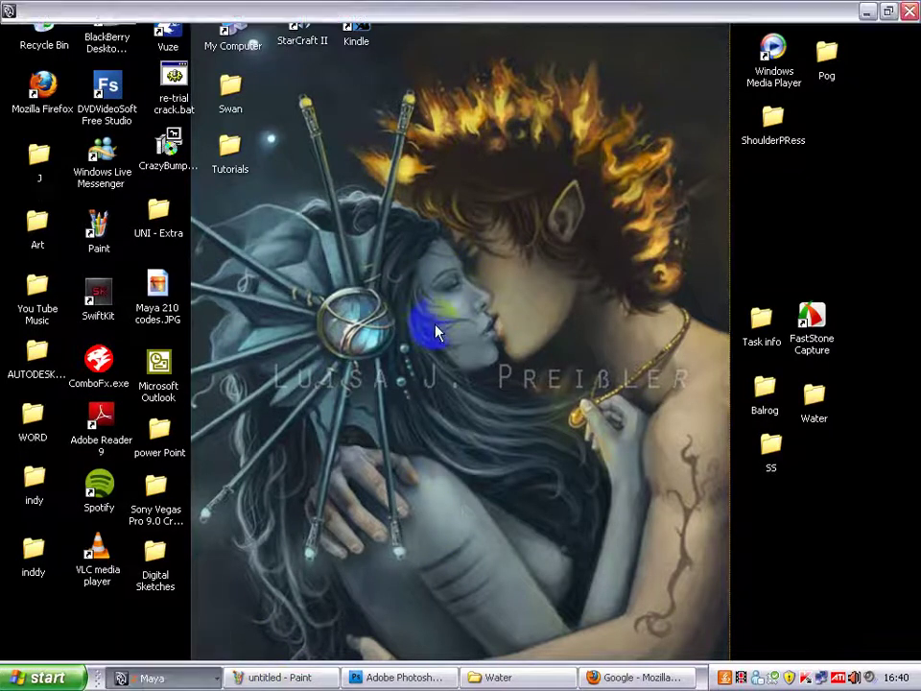
# Step: Create a polygon cube near the grid's centre, at about X 0.455, Y 1.777, Z 1.306
pyautogui.moveTo(383, 333)
pyautogui.keyDown('alt'); pyautogui.mouseDown()
pyautogui.moveTo(421, 387)
pyautogui.moveTo(405, 380)
pyautogui.mouseUp(); pyautogui.keyUp('alt')
pyautogui.keyDown('alt'); pyautogui.moveTo(405, 380); pyautogui.dragTo(377, 403, button='middle'); pyautogui.keyUp('alt')
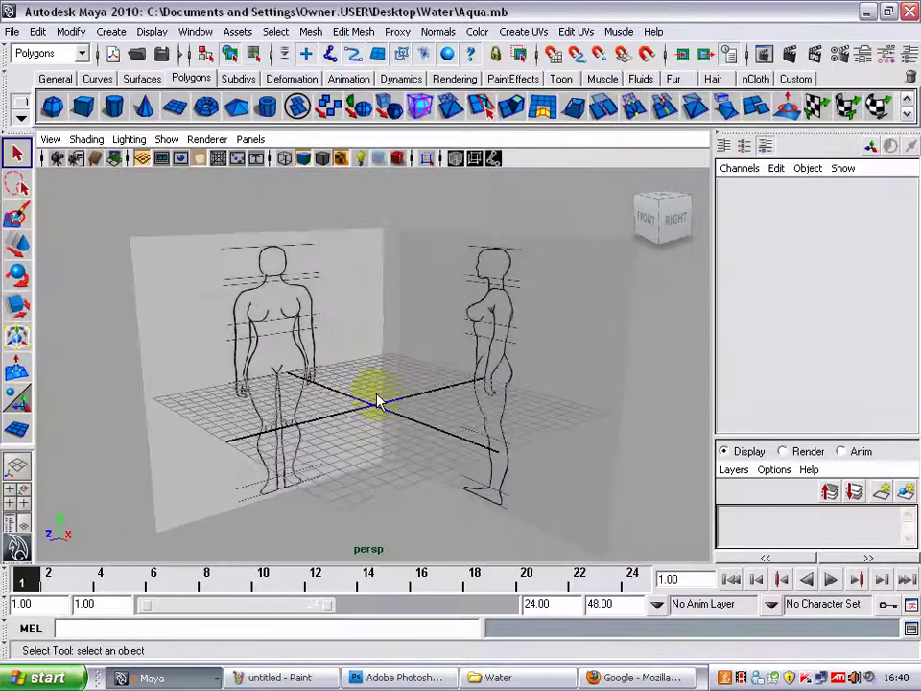
pyautogui.click(83, 105)
pyautogui.moveTo(371, 403); pyautogui.dragTo(416, 422)
pyautogui.keyDown('alt'); pyautogui.moveTo(416, 422); pyautogui.dragTo(436, 409); pyautogui.keyUp('alt')
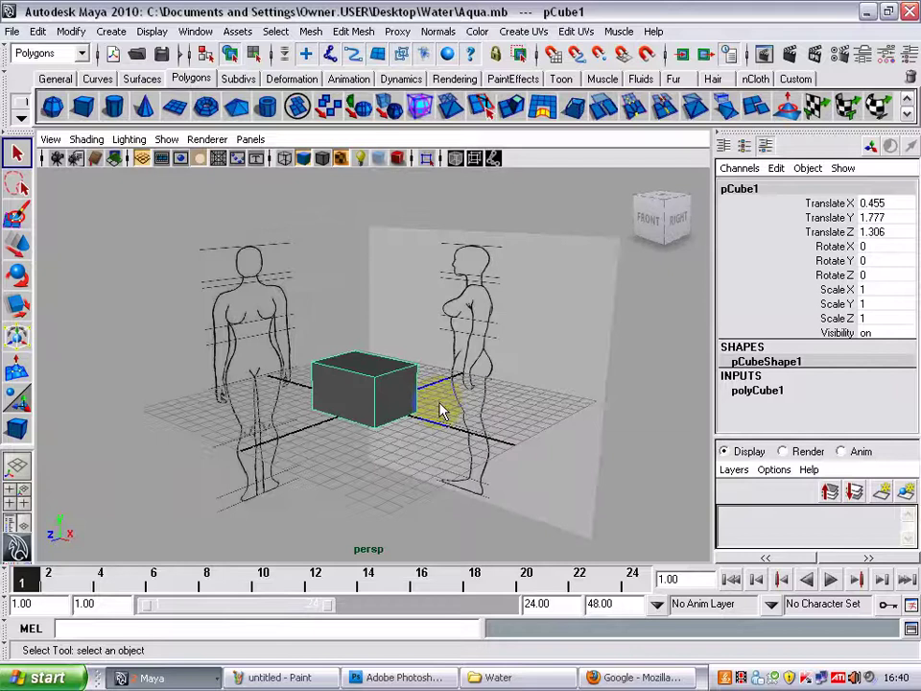
# Step: Scale the cube down to about 0.35 in X and 0.587 in Z
pyautogui.press('r')
pyautogui.keyDown('alt'); pyautogui.moveTo(406, 463); pyautogui.dragTo(413, 391); pyautogui.keyUp('alt')
pyautogui.keyDown('alt'); pyautogui.moveTo(412, 391); pyautogui.dragTo(288, 390); pyautogui.keyUp('alt')
pyautogui.keyDown('alt'); pyautogui.moveTo(288, 391); pyautogui.dragTo(418, 383); pyautogui.keyUp('alt')
pyautogui.keyDown('alt'); pyautogui.moveTo(419, 383); pyautogui.dragTo(360, 391); pyautogui.keyUp('alt')
pyautogui.click(364, 299)
pyautogui.keyDown('alt'); pyautogui.moveTo(364, 299); pyautogui.dragTo(462, 272); pyautogui.keyUp('alt')
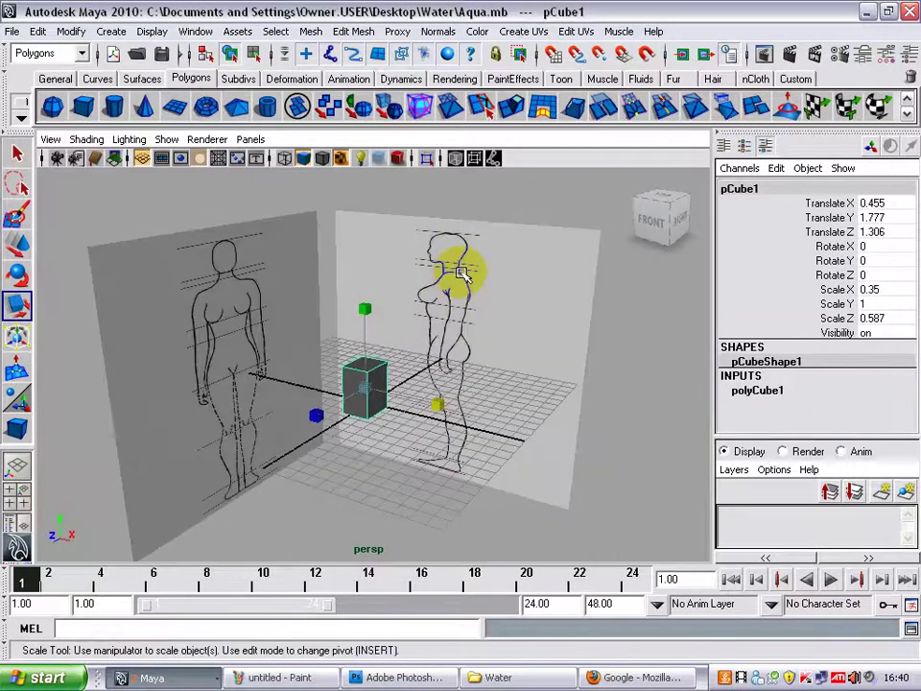
# Step: Look at the attributes of the cube and of the side-view plane
pyautogui.hotkey('ctrl', 'a')
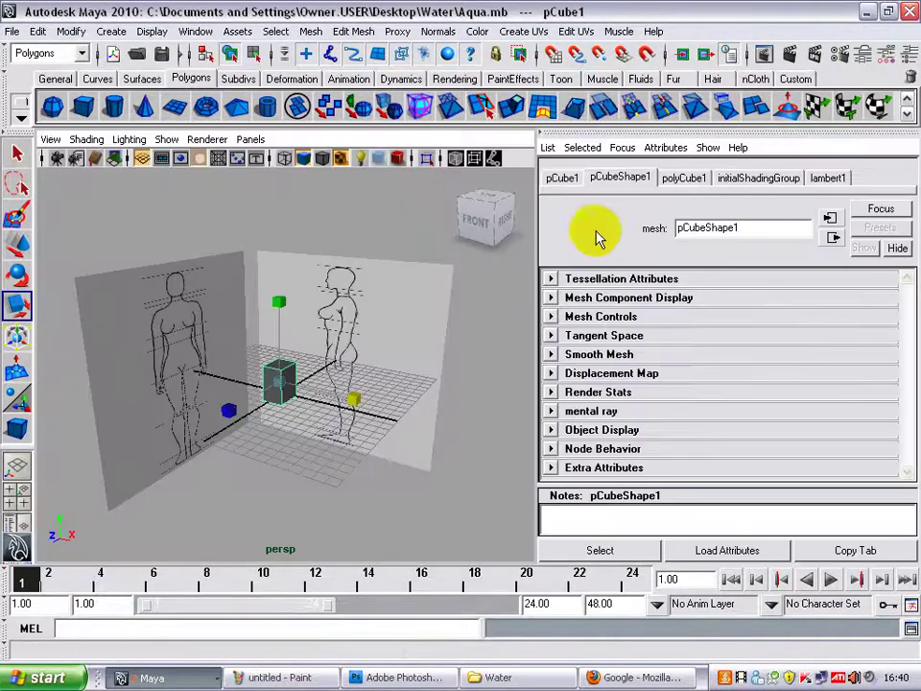
pyautogui.click(561, 178)
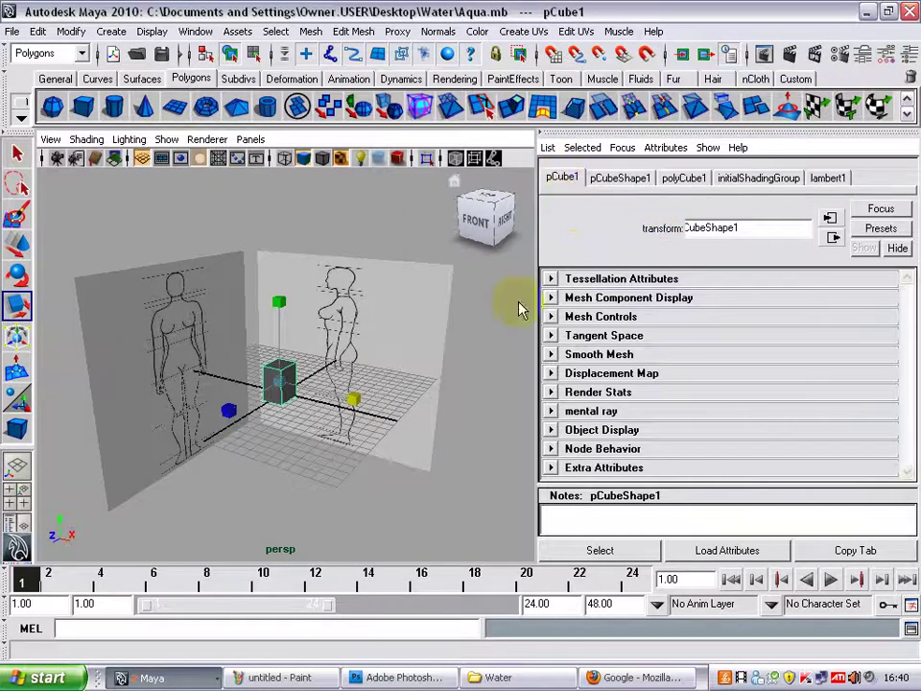
pyautogui.keyDown('alt'); pyautogui.moveTo(510, 302); pyautogui.dragTo(399, 330); pyautogui.keyUp('alt')
pyautogui.click(399, 330)
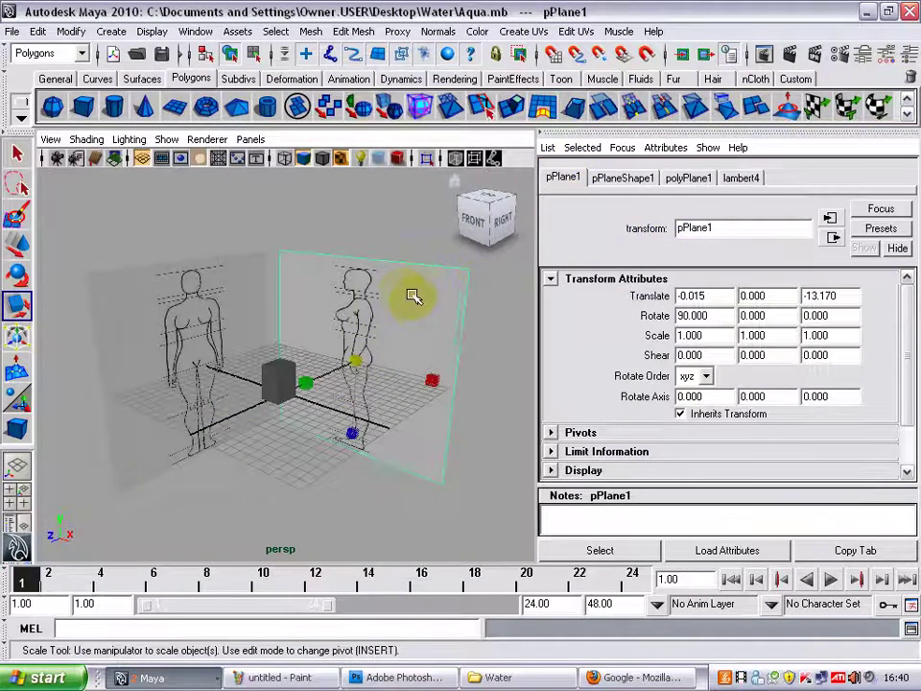
pyautogui.hotkey('ctrl', 'a')
# Step: Deselect the side-view plane, return to the Select tool and save the scene
pyautogui.click(664, 369)
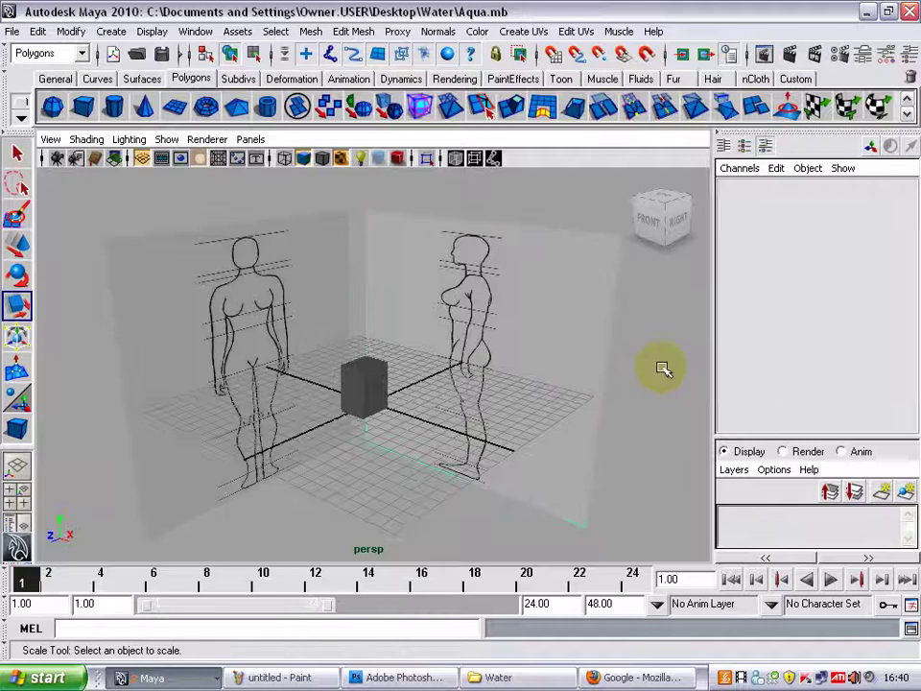
pyautogui.keyDown('alt'); pyautogui.moveTo(494, 414); pyautogui.dragTo(579, 405); pyautogui.keyUp('alt')
pyautogui.press('q')
pyautogui.hotkey('ctrl', 's')
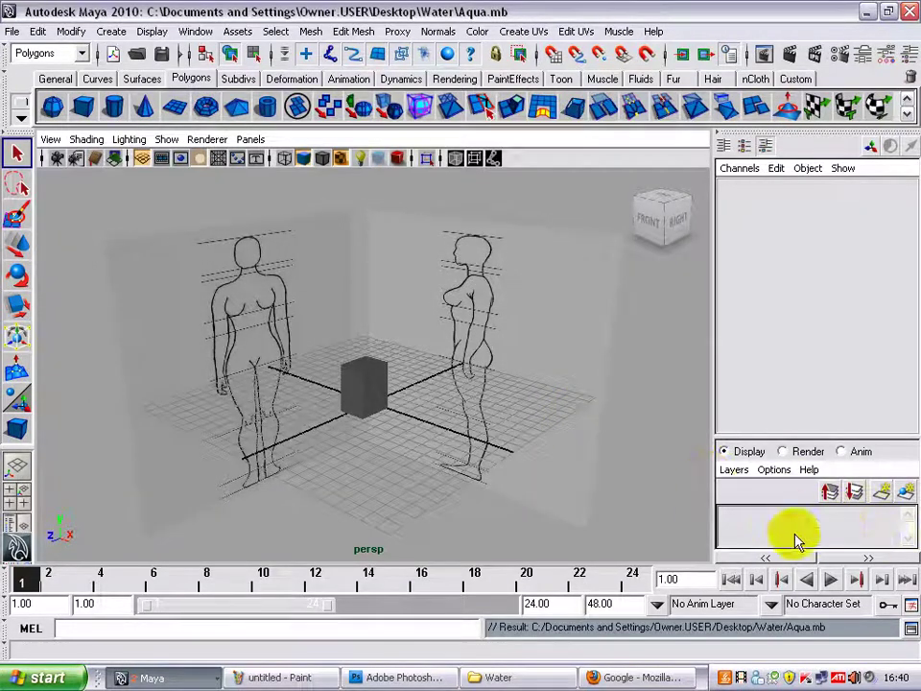
# Step: Create two empty display layers, layer1 and layer2
pyautogui.click(885, 494)
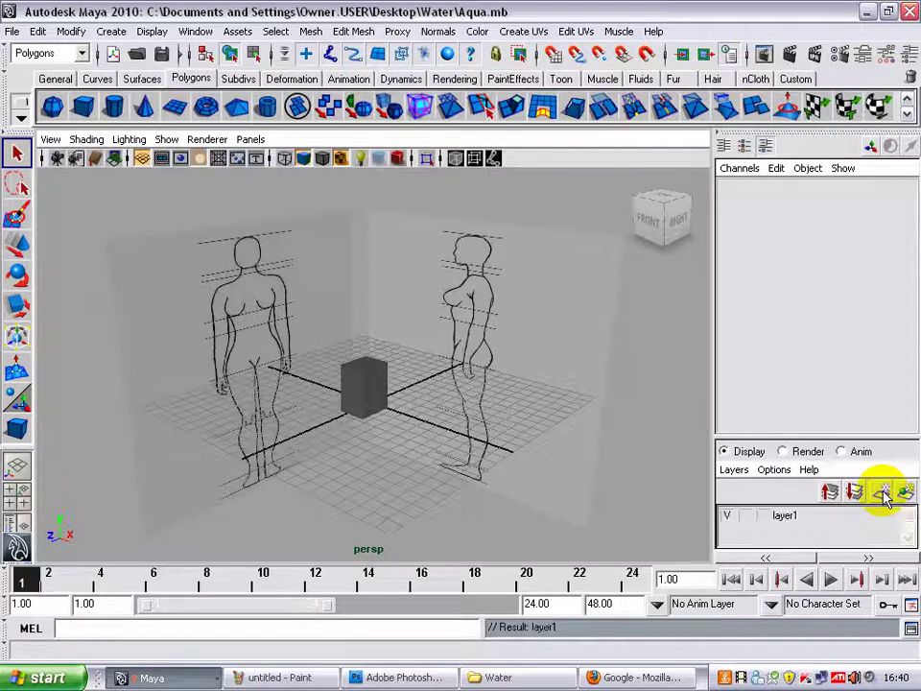
pyautogui.click(885, 494)
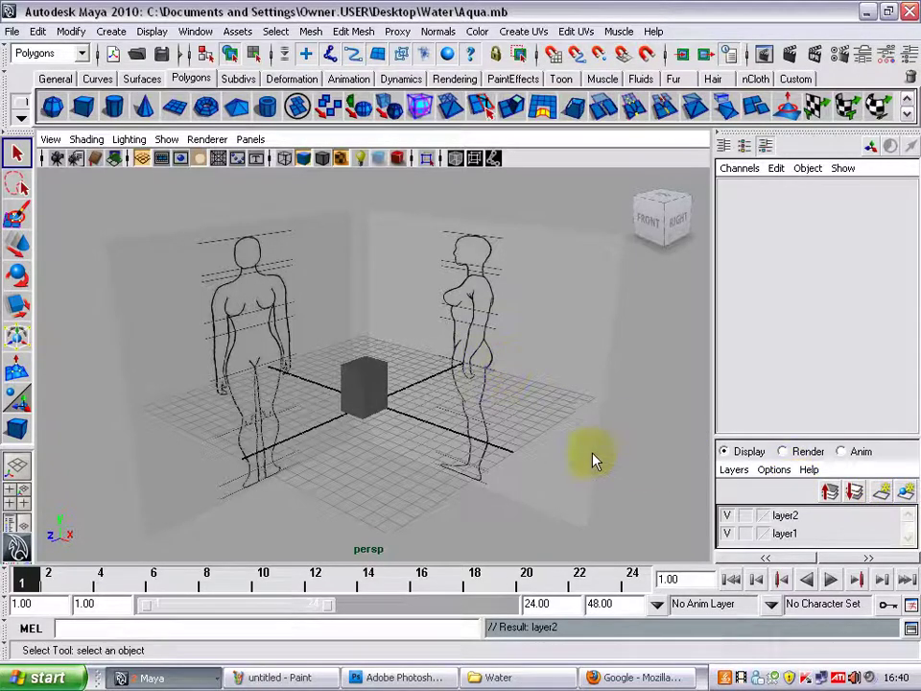
pyautogui.keyDown('alt'); pyautogui.moveTo(608, 448); pyautogui.dragTo(438, 286); pyautogui.keyUp('alt')
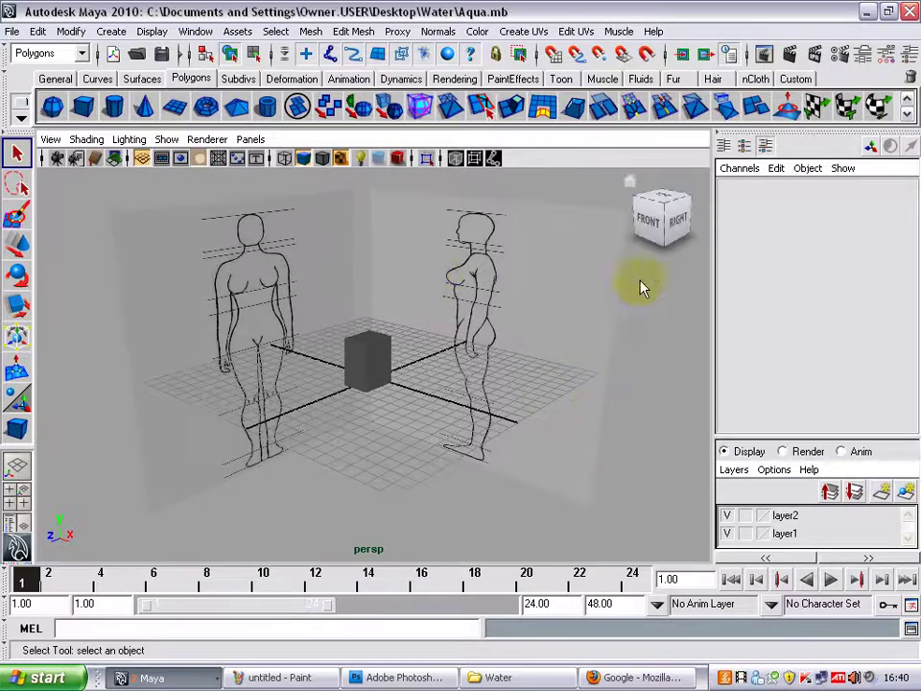
pyautogui.moveTo(672, 388); pyautogui.dragTo(674, 383)
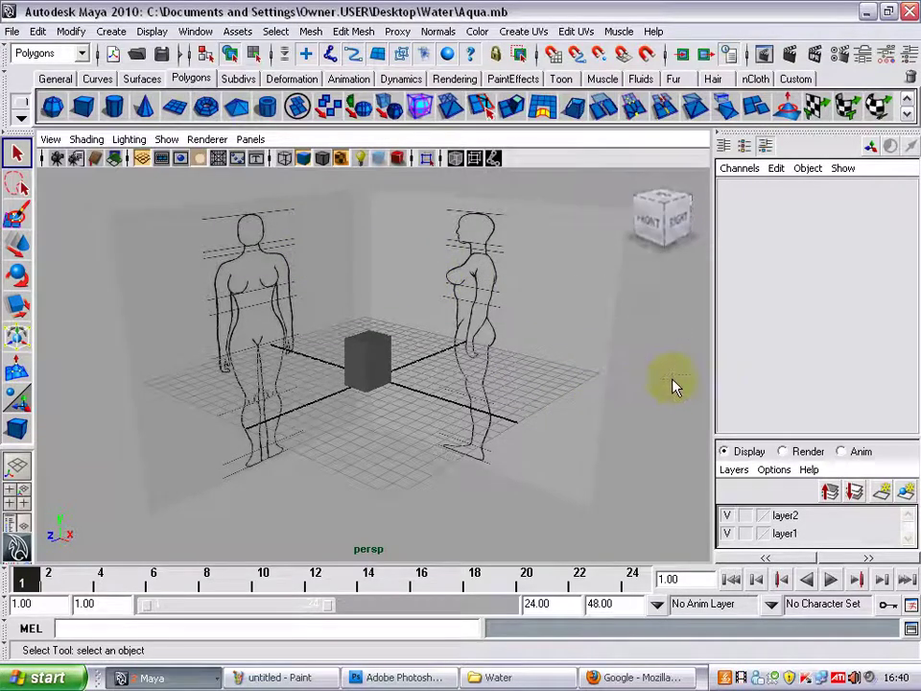
# Step: Select both reference planes and compare the front and side figures by viewing each plane straight on
pyautogui.click(372, 353)
pyautogui.click(388, 256)
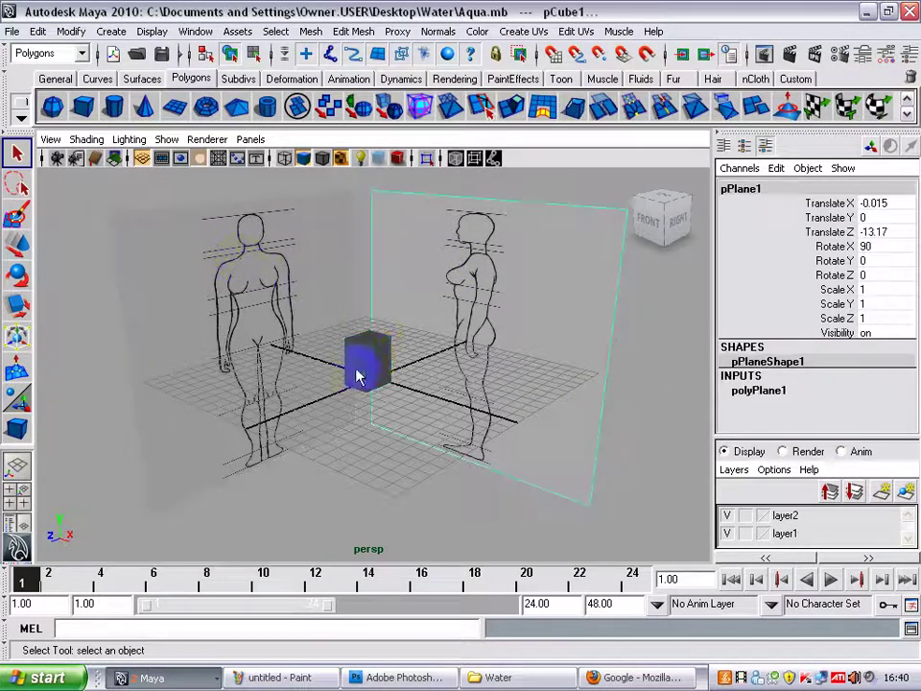
pyautogui.click(294, 255)
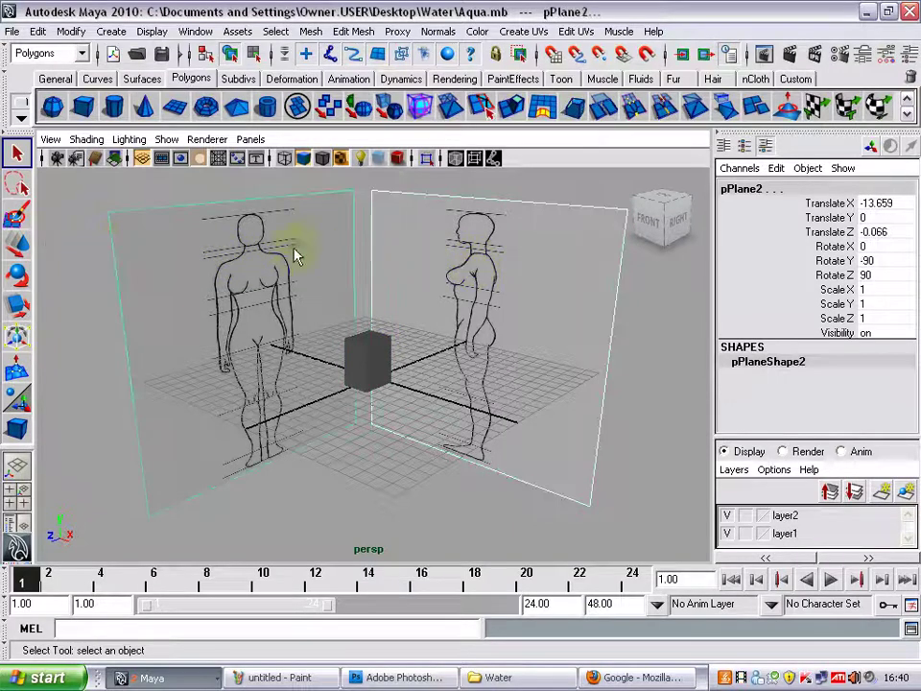
pyautogui.keyDown('alt'); pyautogui.moveTo(470, 423); pyautogui.dragTo(329, 366); pyautogui.keyUp('alt')
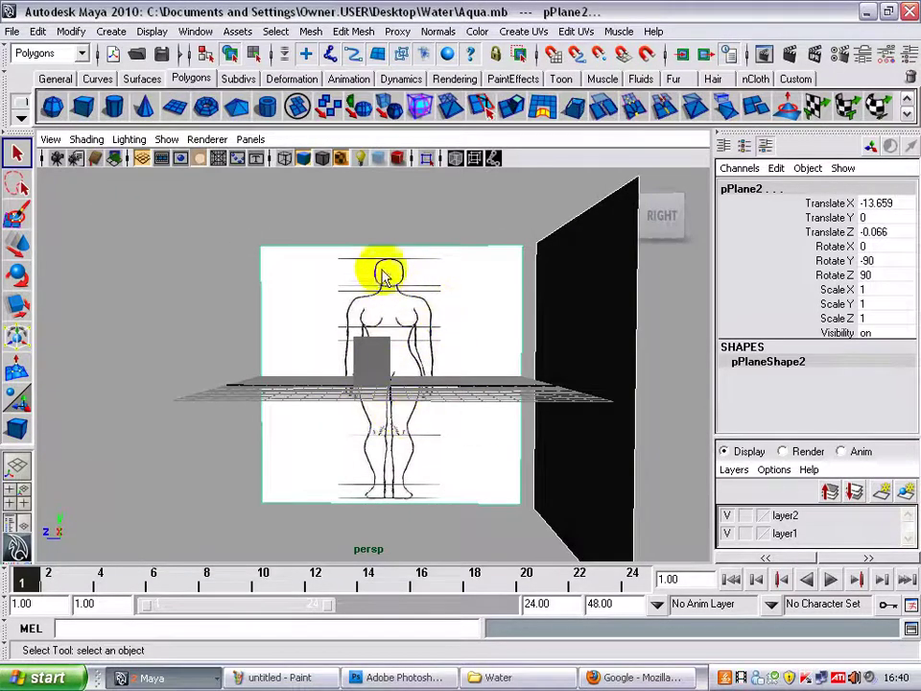
pyautogui.keyDown('alt'); pyautogui.moveTo(403, 325); pyautogui.dragTo(382, 262); pyautogui.keyUp('alt')
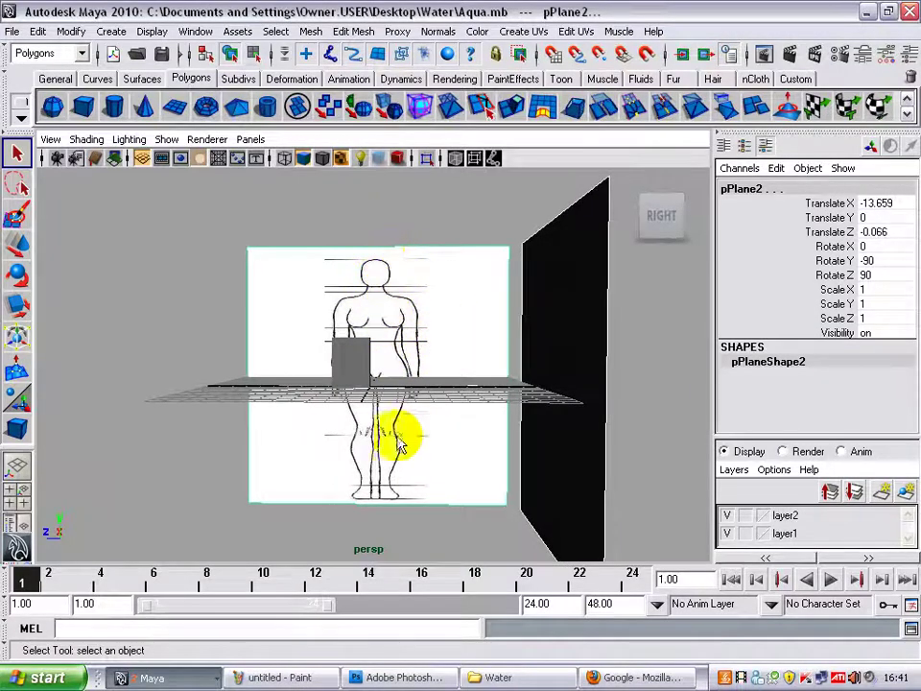
pyautogui.keyDown('alt'); pyautogui.moveTo(363, 324); pyautogui.dragTo(432, 334); pyautogui.keyUp('alt')
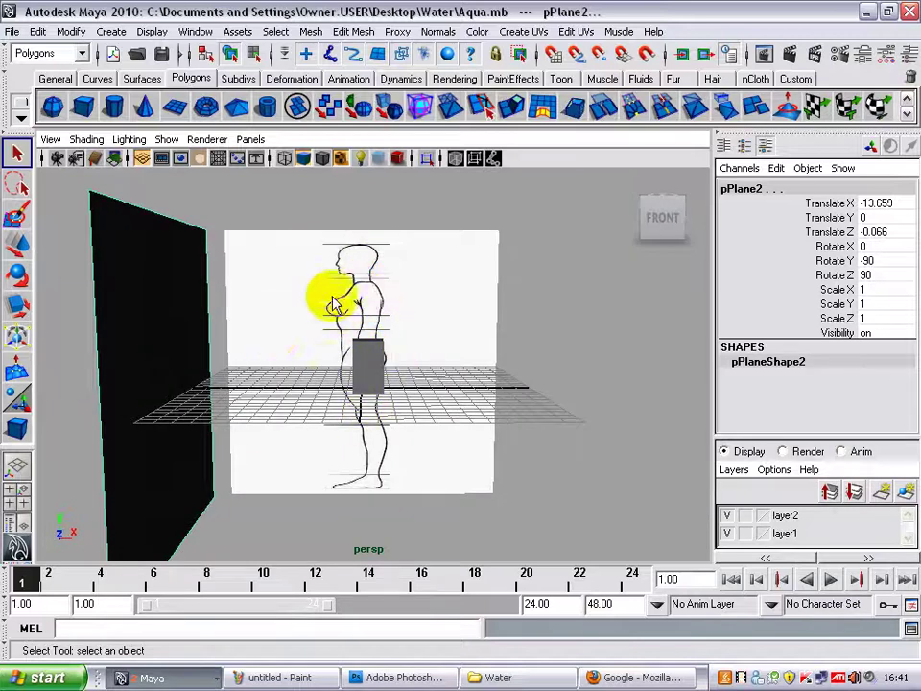
# Step: Move the front-view plane pPlane2 along X to the opposite side of the grid, at Translate X about 13.718
pyautogui.keyDown('alt'); pyautogui.moveTo(331, 305); pyautogui.dragTo(230, 394); pyautogui.keyUp('alt')
pyautogui.press('w')
pyautogui.moveTo(230, 395); pyautogui.dragTo(594, 382, button='middle')
pyautogui.keyDown('alt'); pyautogui.moveTo(594, 382); pyautogui.dragTo(426, 308); pyautogui.keyUp('alt')
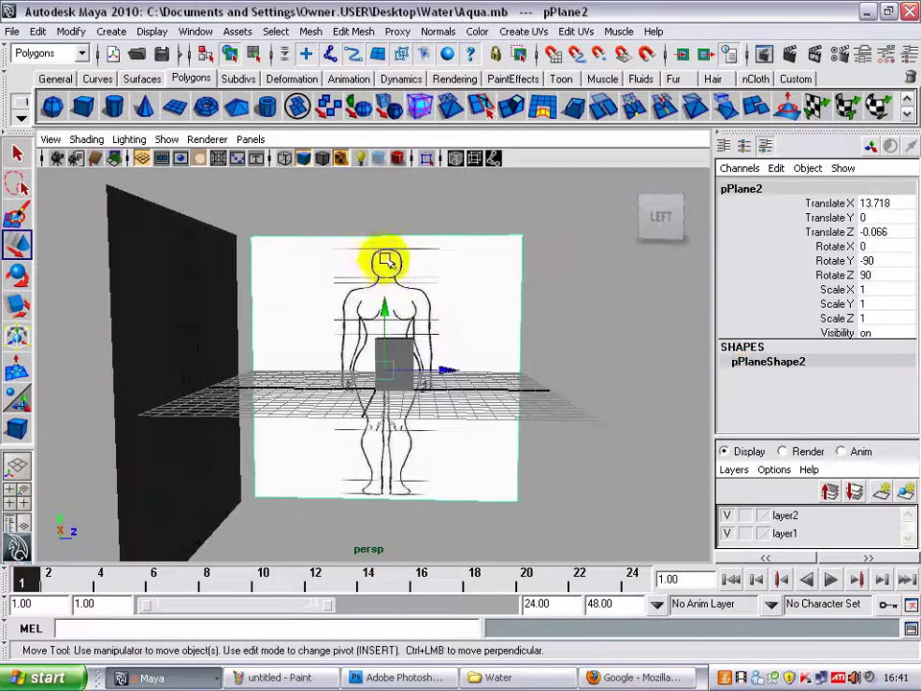
pyautogui.keyDown('alt'); pyautogui.moveTo(367, 377); pyautogui.dragTo(376, 308); pyautogui.keyUp('alt')
pyautogui.keyDown('alt'); pyautogui.moveTo(366, 421); pyautogui.dragTo(385, 417); pyautogui.keyUp('alt')
pyautogui.keyDown('alt'); pyautogui.moveTo(278, 287); pyautogui.dragTo(331, 272); pyautogui.keyUp('alt')
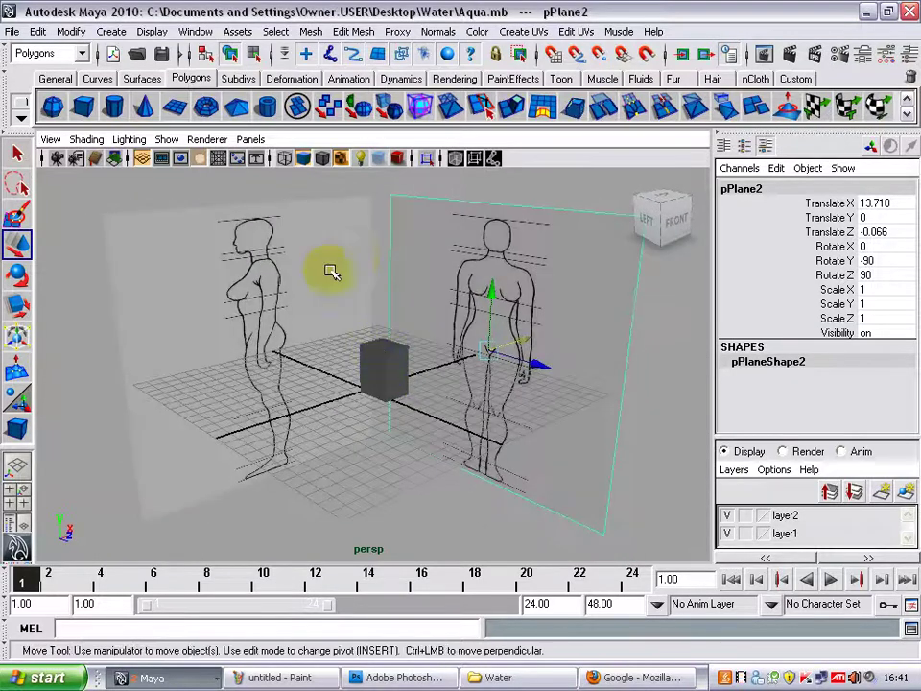
# Step: Add the side-view plane to the selection and assign both reference planes to layer1, then highlight that layer
pyautogui.keyDown('shift'); pyautogui.click(240, 201); pyautogui.keyUp('shift')
pyautogui.keyDown('alt'); pyautogui.moveTo(240, 202); pyautogui.dragTo(298, 272); pyautogui.keyUp('alt')
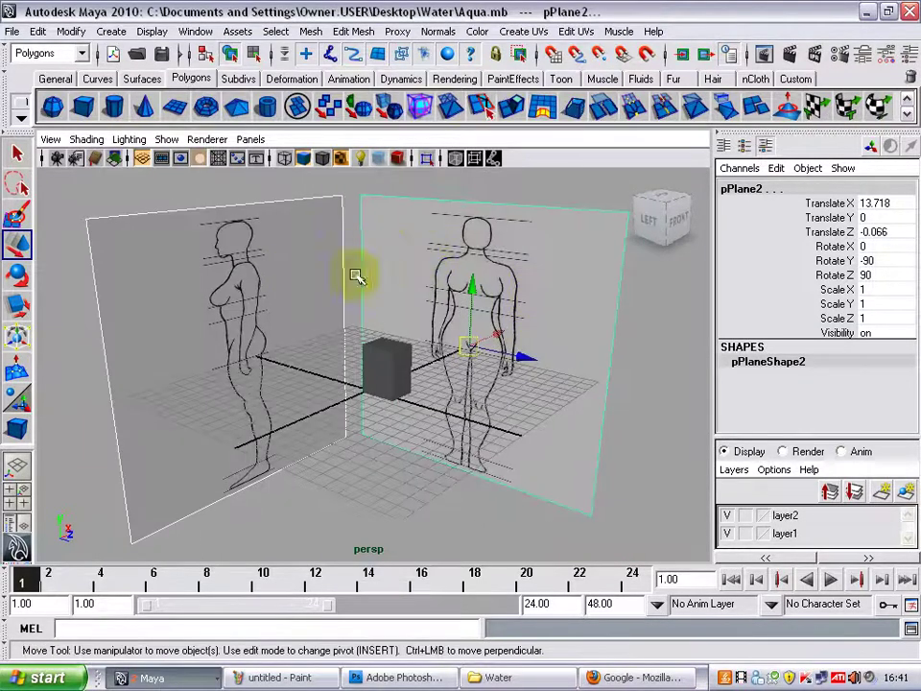
pyautogui.keyDown('alt'); pyautogui.moveTo(361, 288); pyautogui.dragTo(403, 293); pyautogui.keyUp('alt')
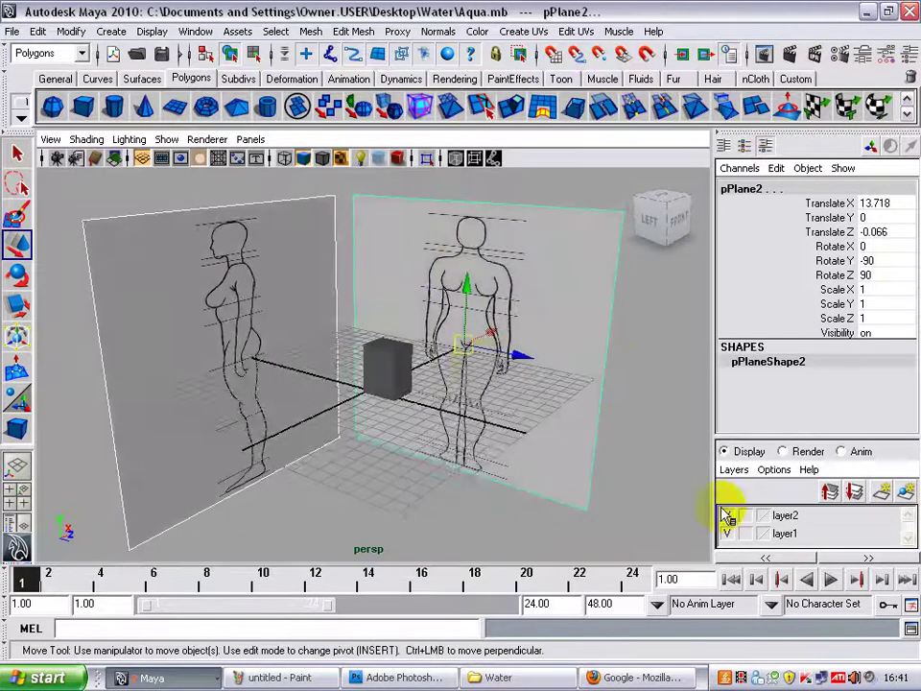
pyautogui.rightClick(786, 533)
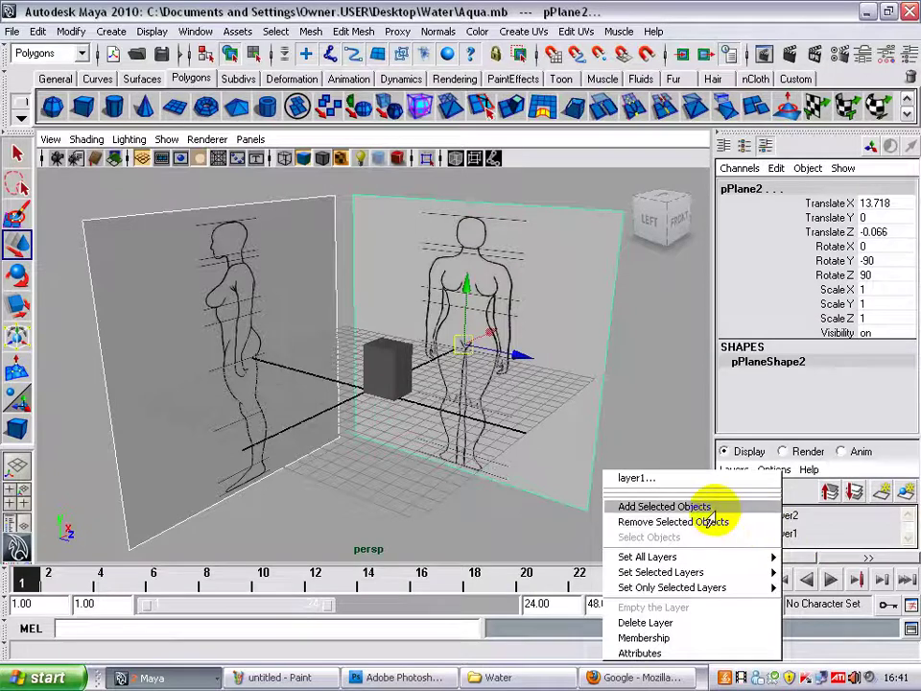
pyautogui.click(671, 506)
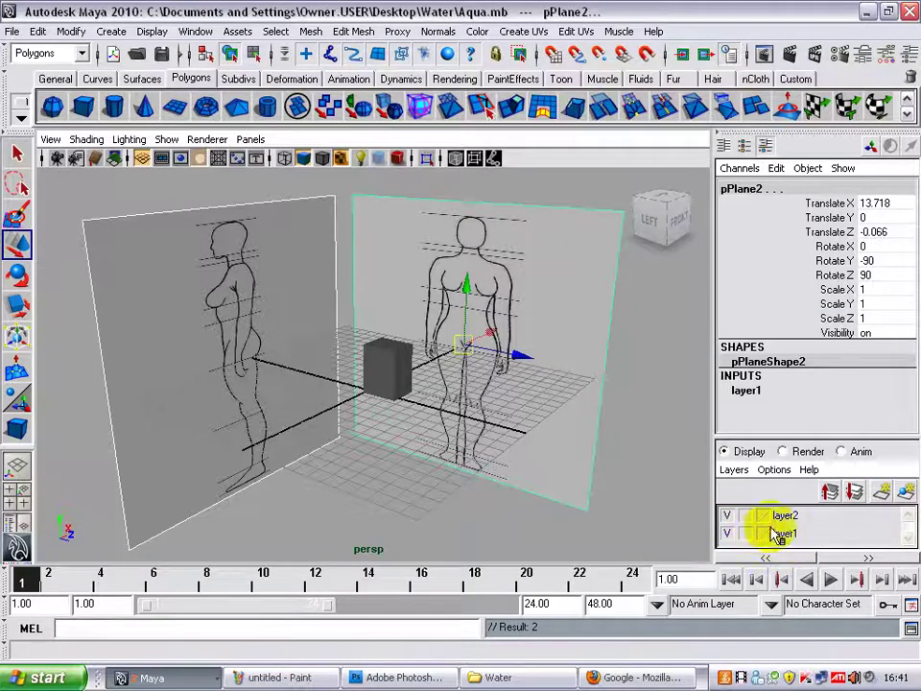
pyautogui.click(782, 535)
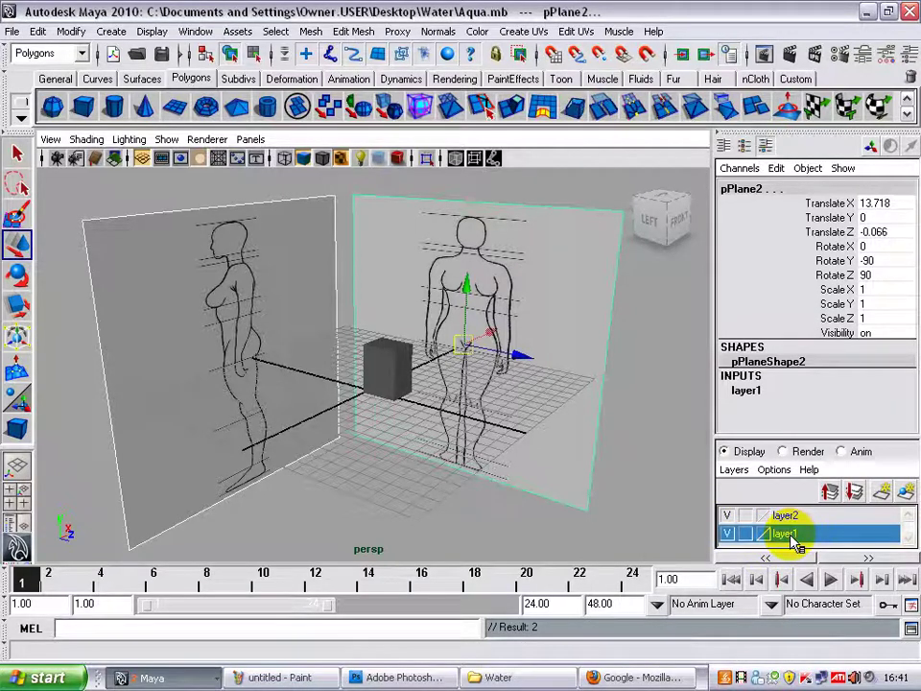
# Step: Rename display layer layer1, which holds both reference planes, to Refs
pyautogui.doubleClick(794, 543)
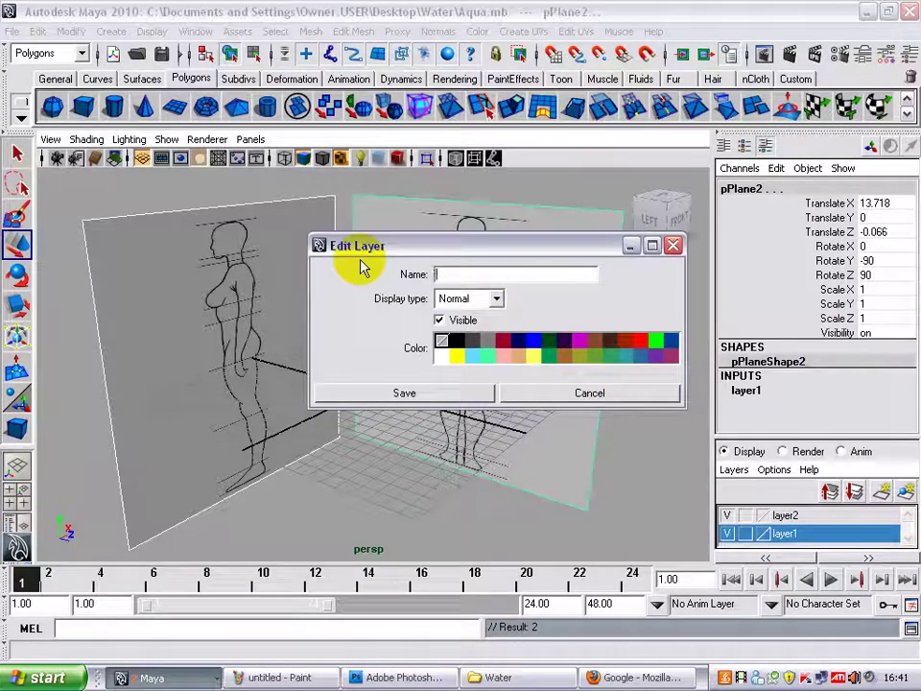
pyautogui.write('Refs')
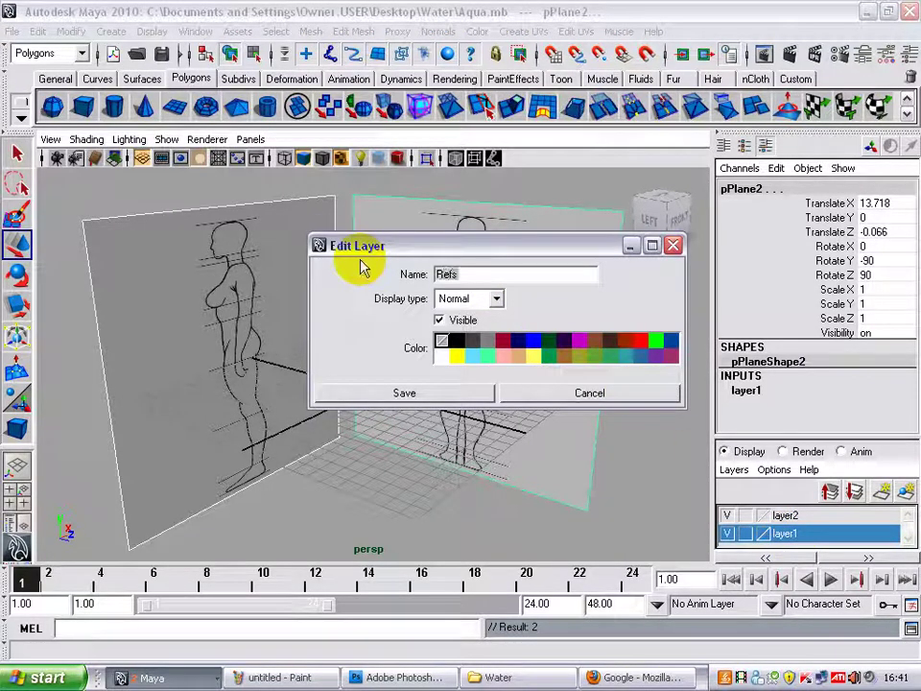
pyautogui.click(423, 390)
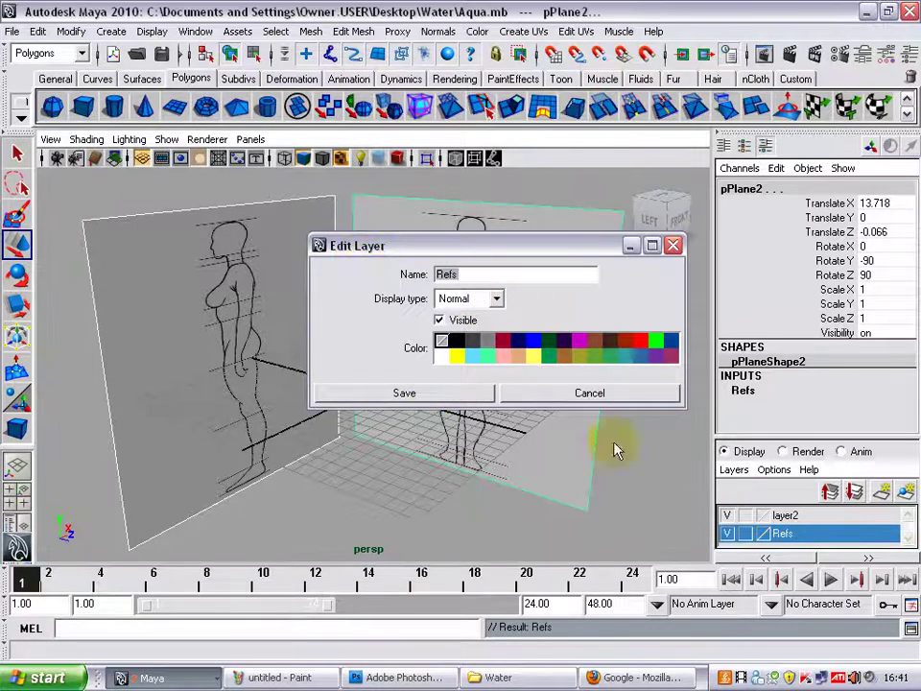
pyautogui.click(673, 248)
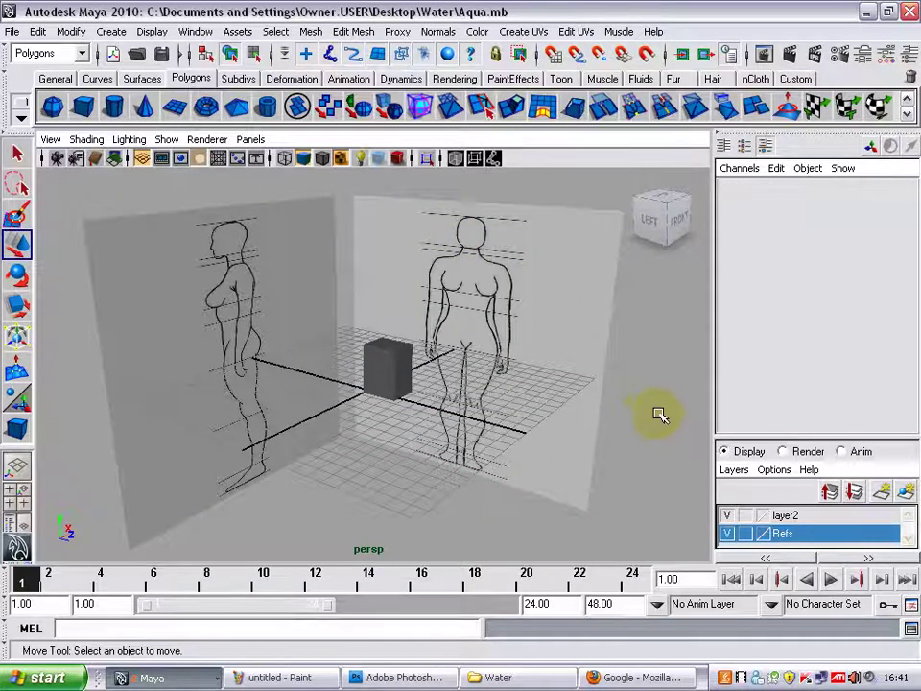
# Step: Set the Refs layer to Reference display type (R) so its planes cannot be selected
pyautogui.keyDown('alt'); pyautogui.moveTo(672, 516); pyautogui.dragTo(490, 426); pyautogui.keyUp('alt')
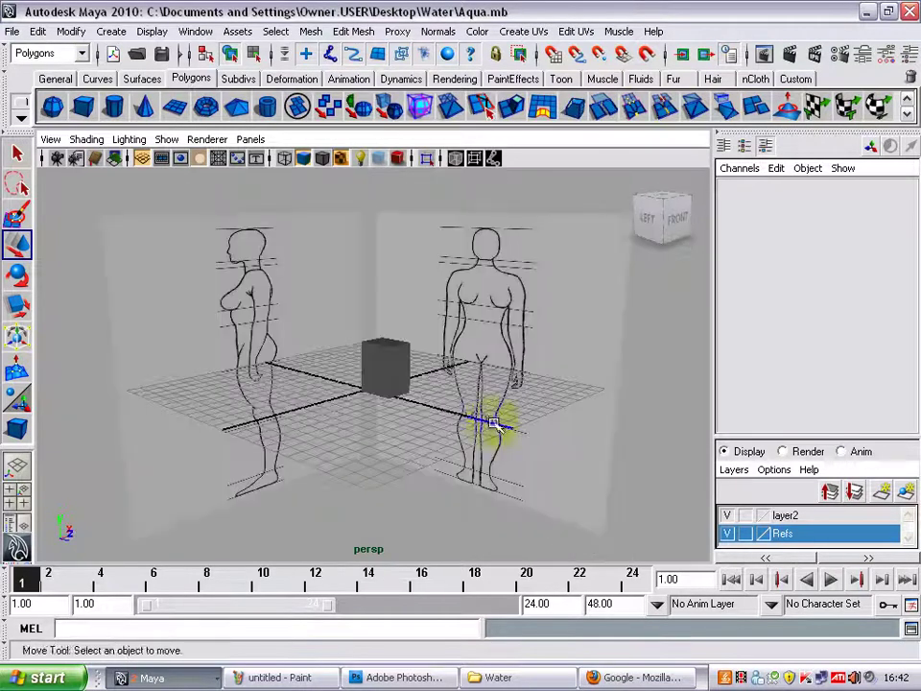
pyautogui.click(747, 533)
pyautogui.click(746, 533)
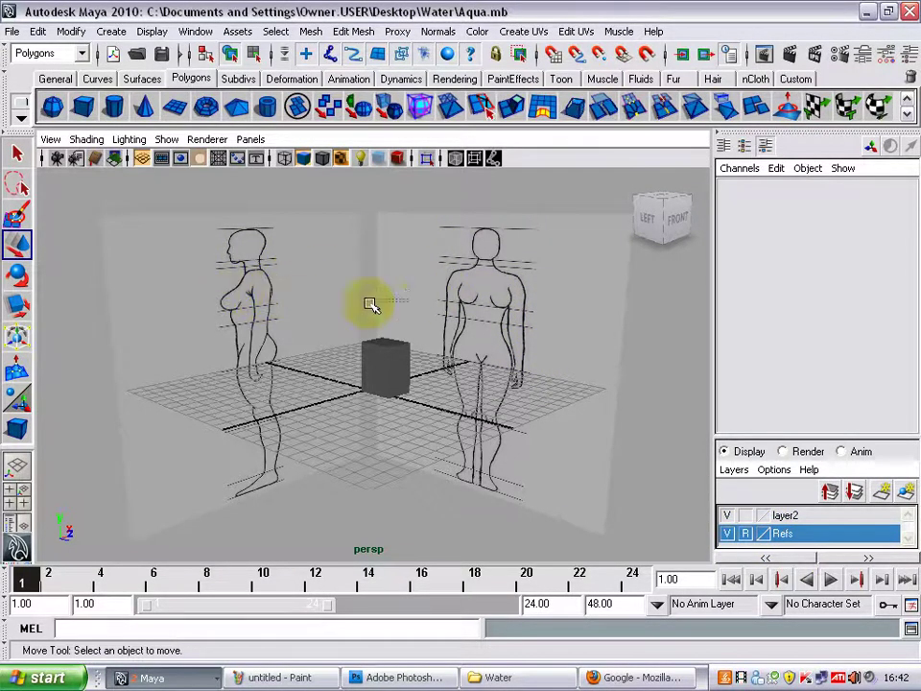
# Step: Select the cube between the reference planes, switch to the Select Tool and save the scene
pyautogui.keyDown('alt'); pyautogui.moveTo(370, 304); pyautogui.dragTo(444, 397); pyautogui.keyUp('alt')
pyautogui.click(403, 376)
pyautogui.press('q')
pyautogui.hotkey('ctrl', 's')
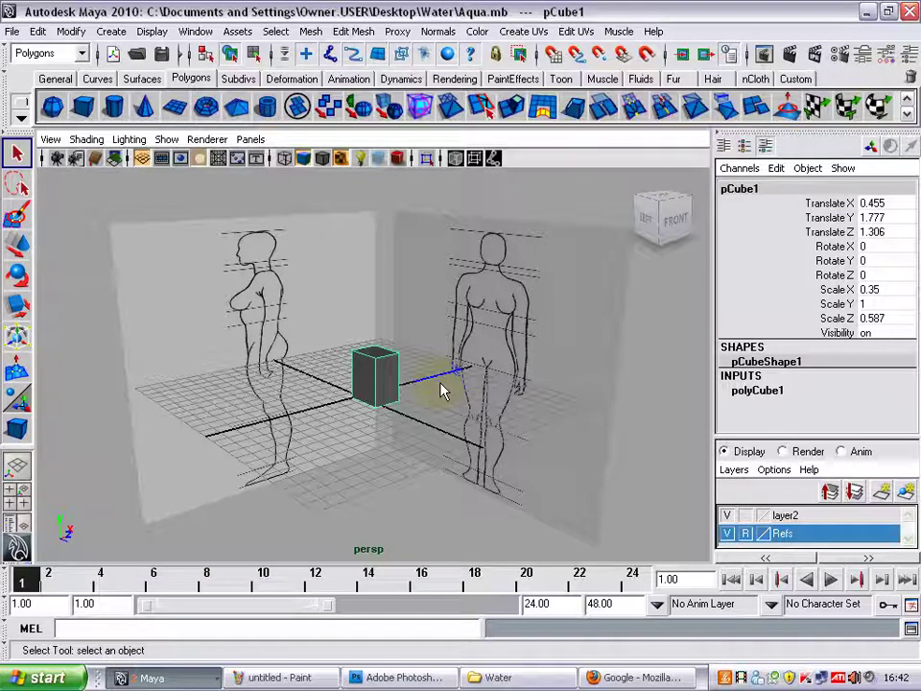
# Step: Examine the side and front figures on the reference planes from several angles, comparing their proportions around the cube
pyautogui.keyDown('alt'); pyautogui.moveTo(532, 352); pyautogui.dragTo(299, 353, button='right'); pyautogui.keyUp('alt')
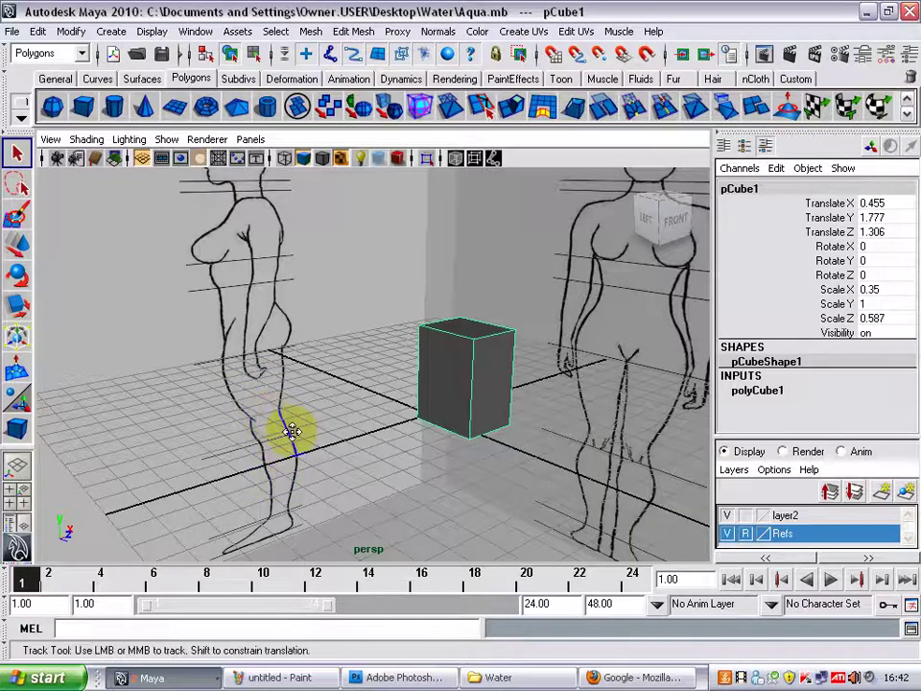
pyautogui.keyDown('alt'); pyautogui.moveTo(288, 428); pyautogui.dragTo(283, 485, button='middle'); pyautogui.keyUp('alt')
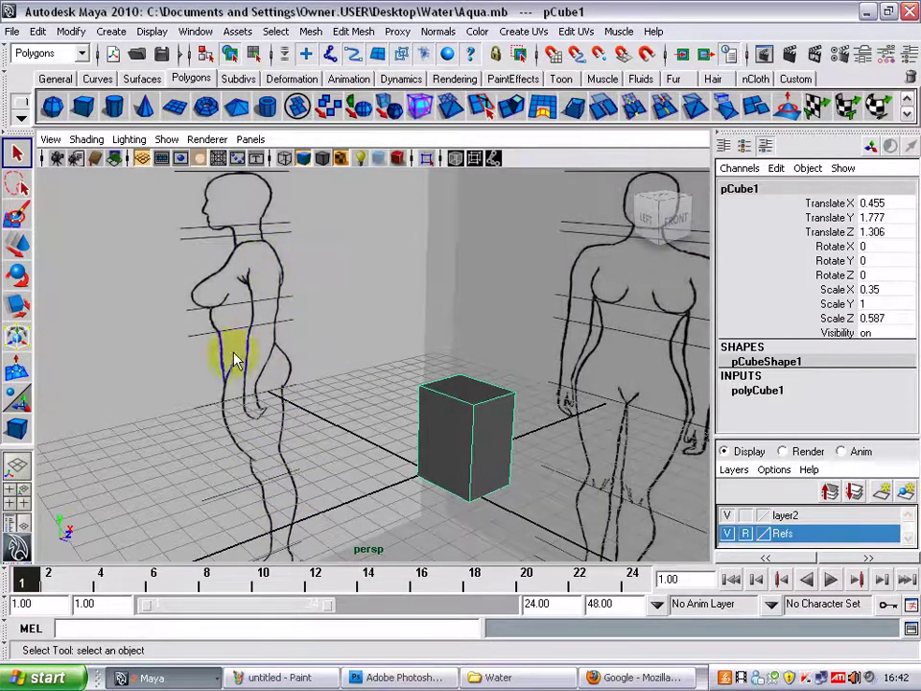
pyautogui.keyDown('alt'); pyautogui.moveTo(580, 401); pyautogui.dragTo(455, 379); pyautogui.keyUp('alt')
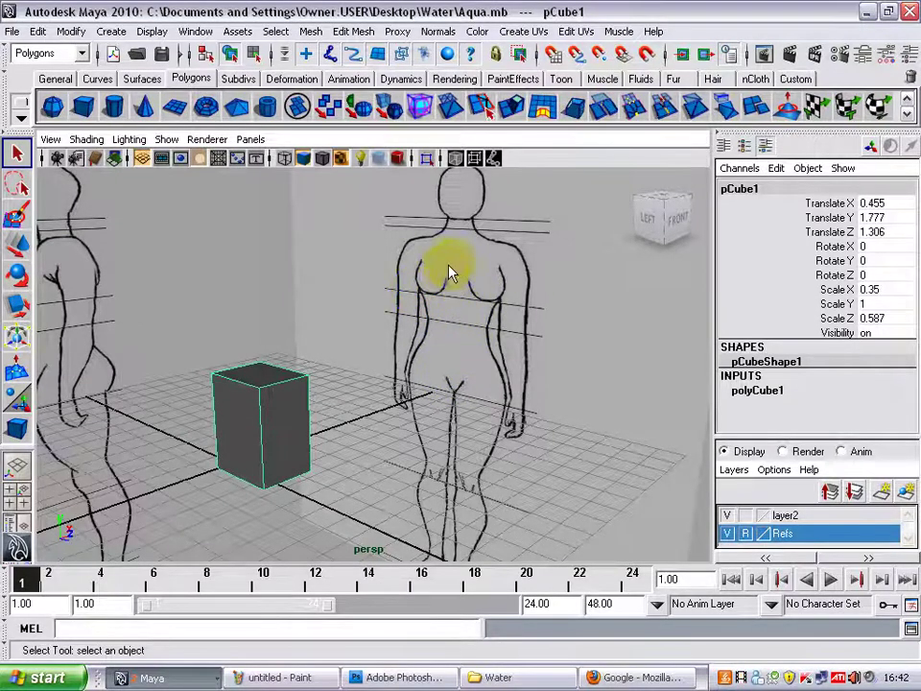
pyautogui.keyDown('alt'); pyautogui.moveTo(443, 268); pyautogui.dragTo(464, 278); pyautogui.keyUp('alt')
pyautogui.keyDown('alt'); pyautogui.moveTo(453, 316); pyautogui.dragTo(434, 305); pyautogui.keyUp('alt')
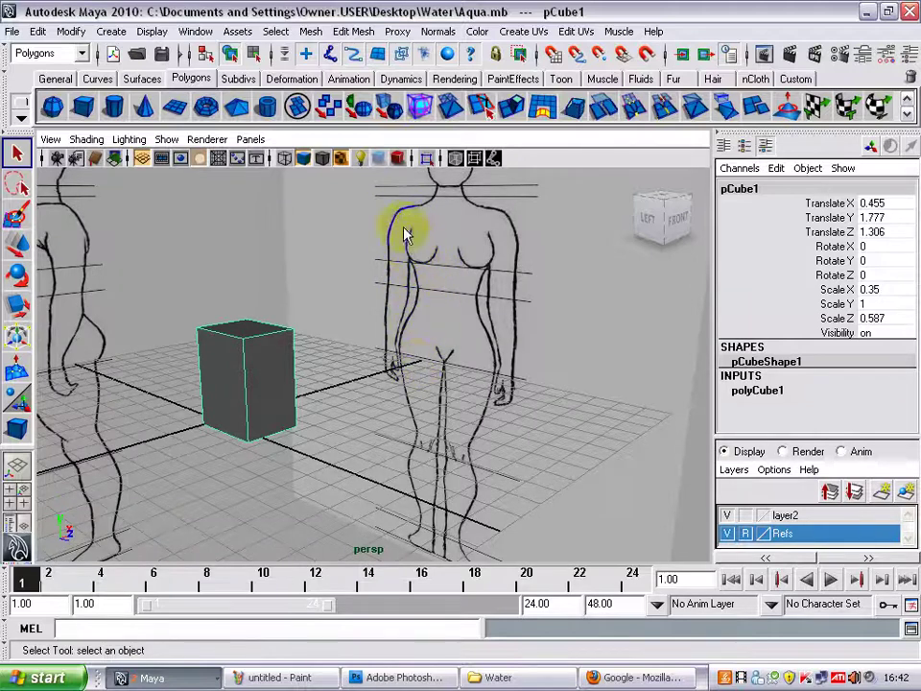
pyautogui.keyDown('alt'); pyautogui.moveTo(345, 358); pyautogui.dragTo(405, 308); pyautogui.keyUp('alt')
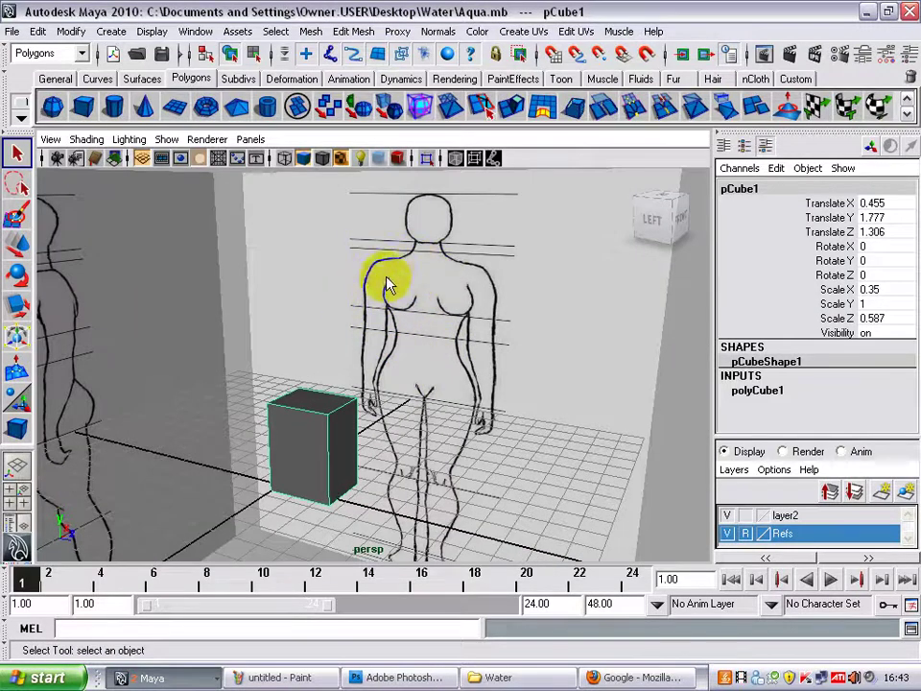
pyautogui.keyDown('alt'); pyautogui.moveTo(386, 278); pyautogui.dragTo(272, 331, button='right'); pyautogui.keyUp('alt')
pyautogui.keyDown('alt'); pyautogui.moveTo(272, 331); pyautogui.dragTo(413, 352); pyautogui.keyUp('alt')
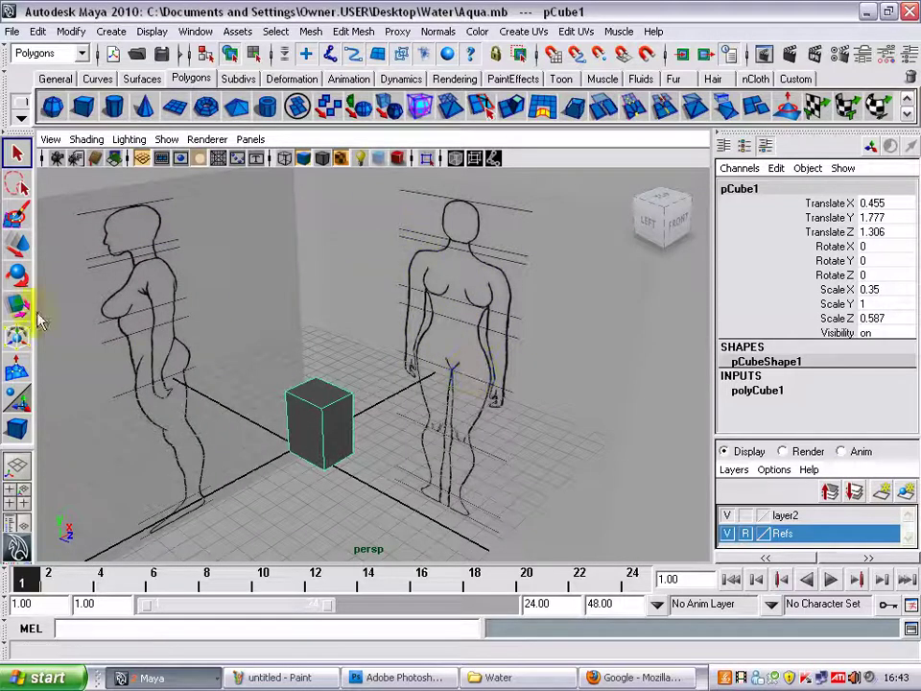
pyautogui.keyDown('alt'); pyautogui.moveTo(323, 371); pyautogui.dragTo(232, 354); pyautogui.keyUp('alt')
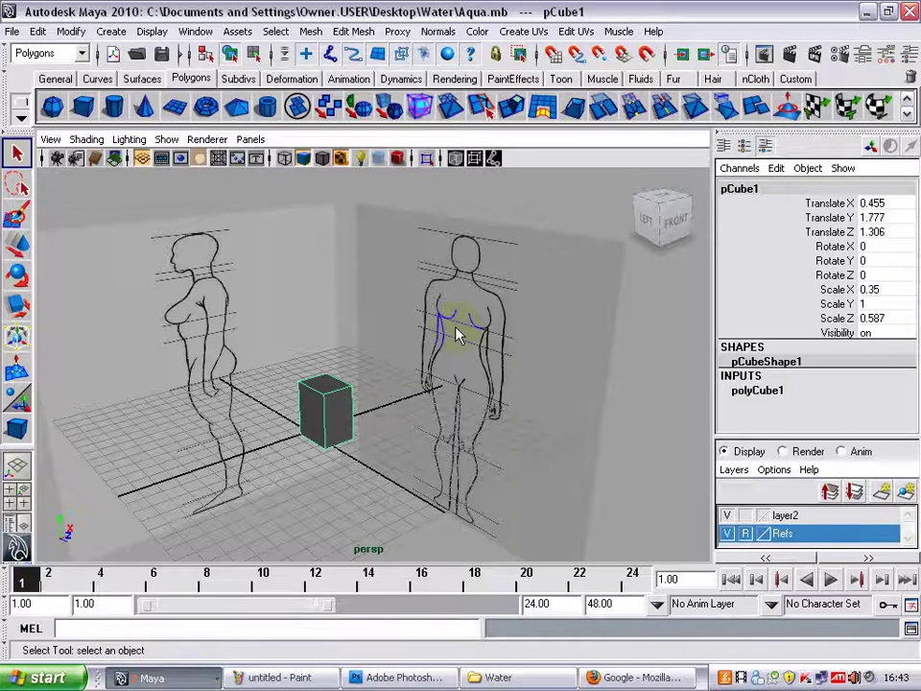
pyautogui.keyDown('alt'); pyautogui.moveTo(457, 334); pyautogui.dragTo(569, 300); pyautogui.keyUp('alt')
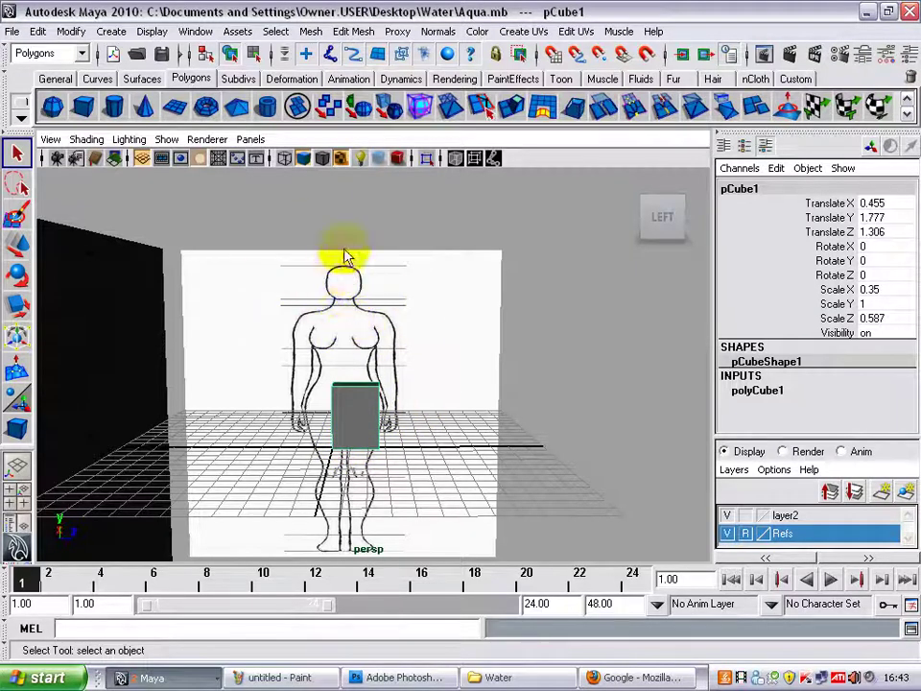
pyautogui.keyDown('alt'); pyautogui.moveTo(308, 308); pyautogui.dragTo(242, 308); pyautogui.keyUp('alt')
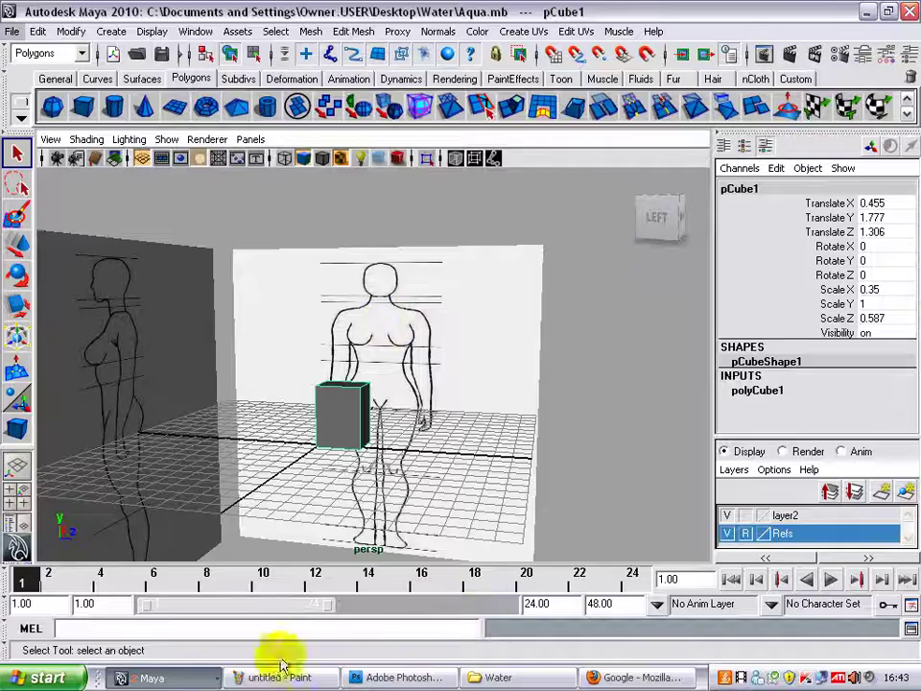
pyautogui.click(869, 11)
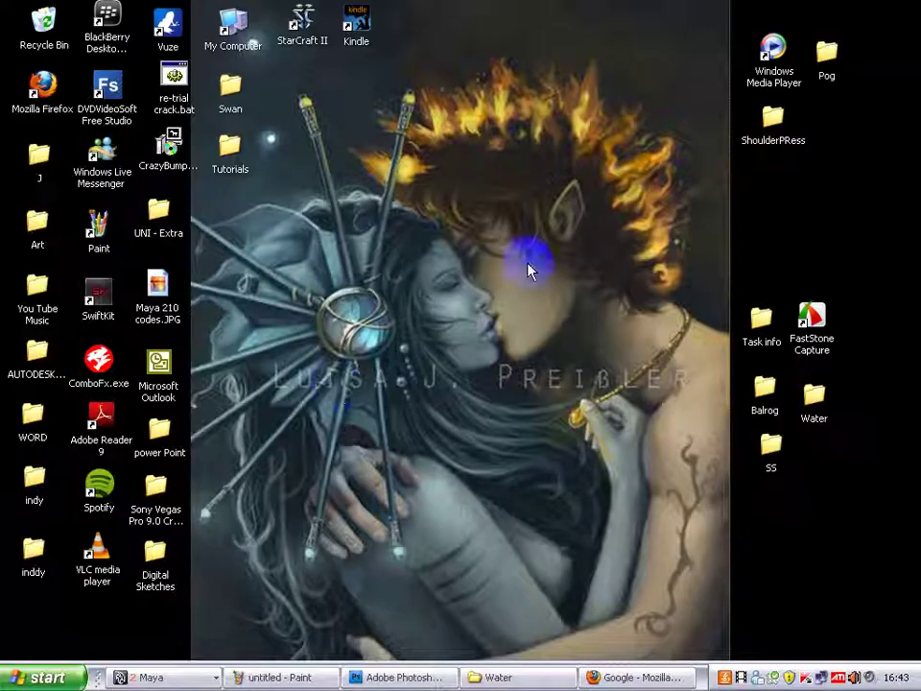
pyautogui.click(172, 676)
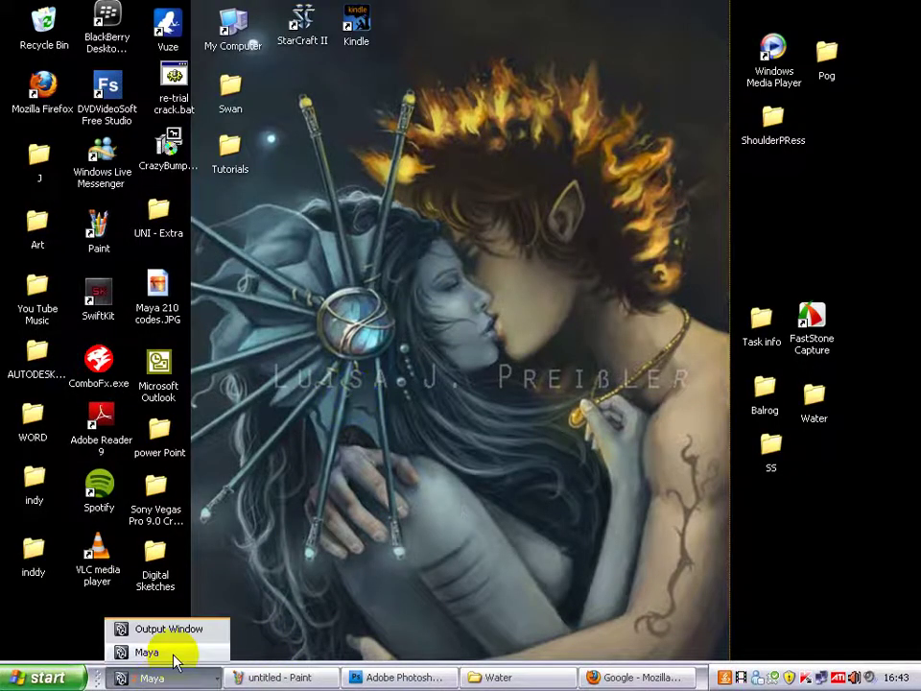
pyautogui.click(172, 654)
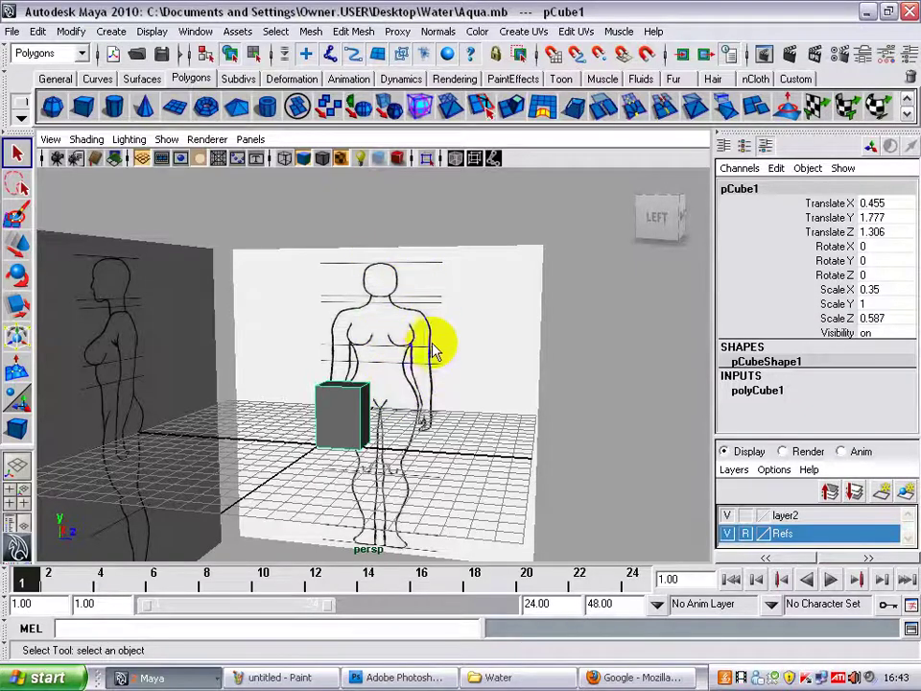
pyautogui.keyDown('alt'); pyautogui.moveTo(469, 370); pyautogui.dragTo(406, 329); pyautogui.keyUp('alt')
pyautogui.keyDown('alt'); pyautogui.moveTo(407, 329); pyautogui.dragTo(446, 302, button='right'); pyautogui.keyUp('alt')
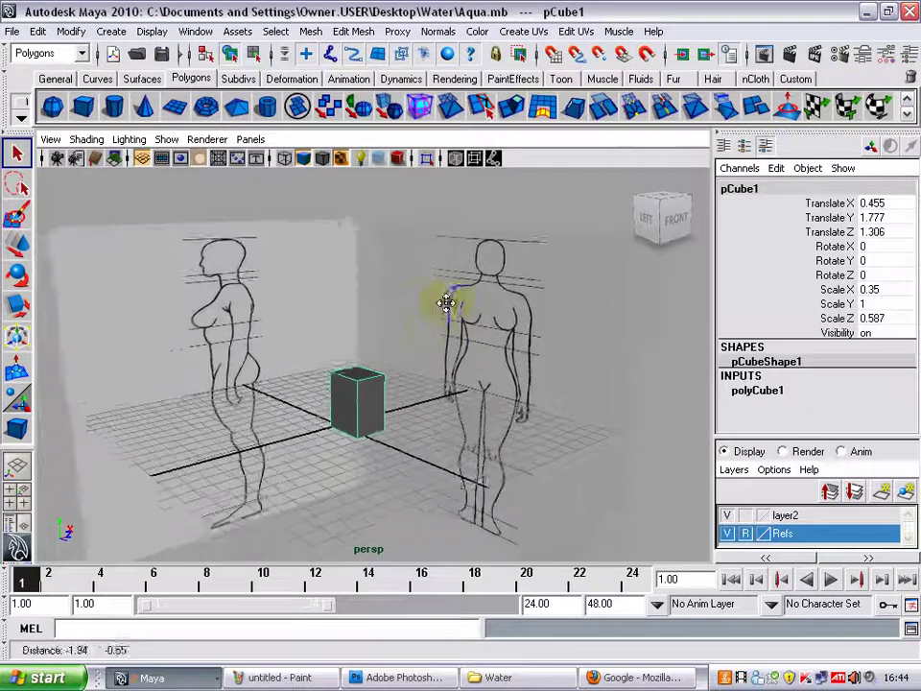
pyautogui.keyDown('alt'); pyautogui.moveTo(446, 302); pyautogui.dragTo(430, 292); pyautogui.keyUp('alt')
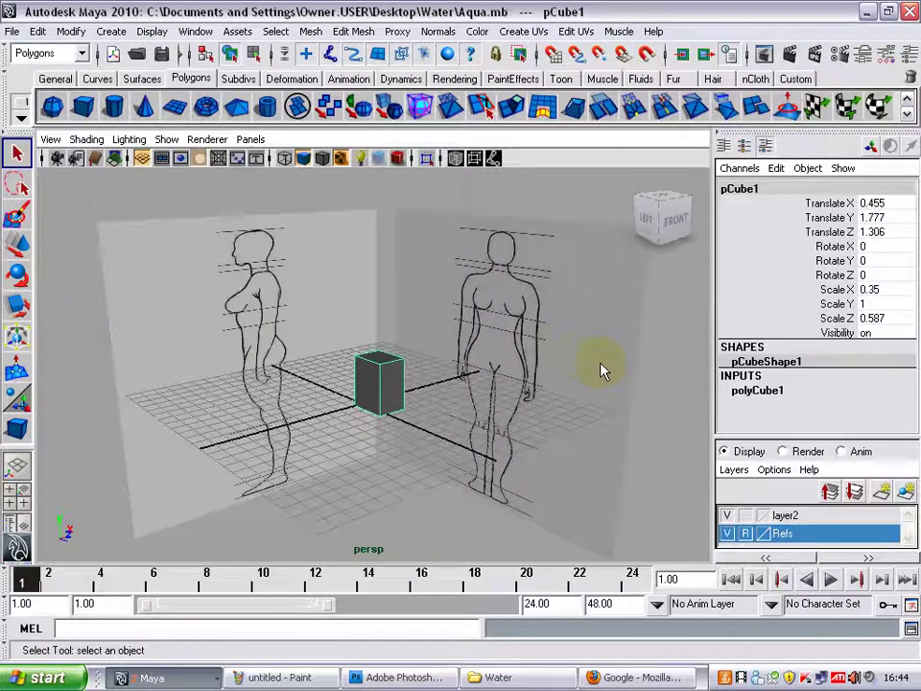